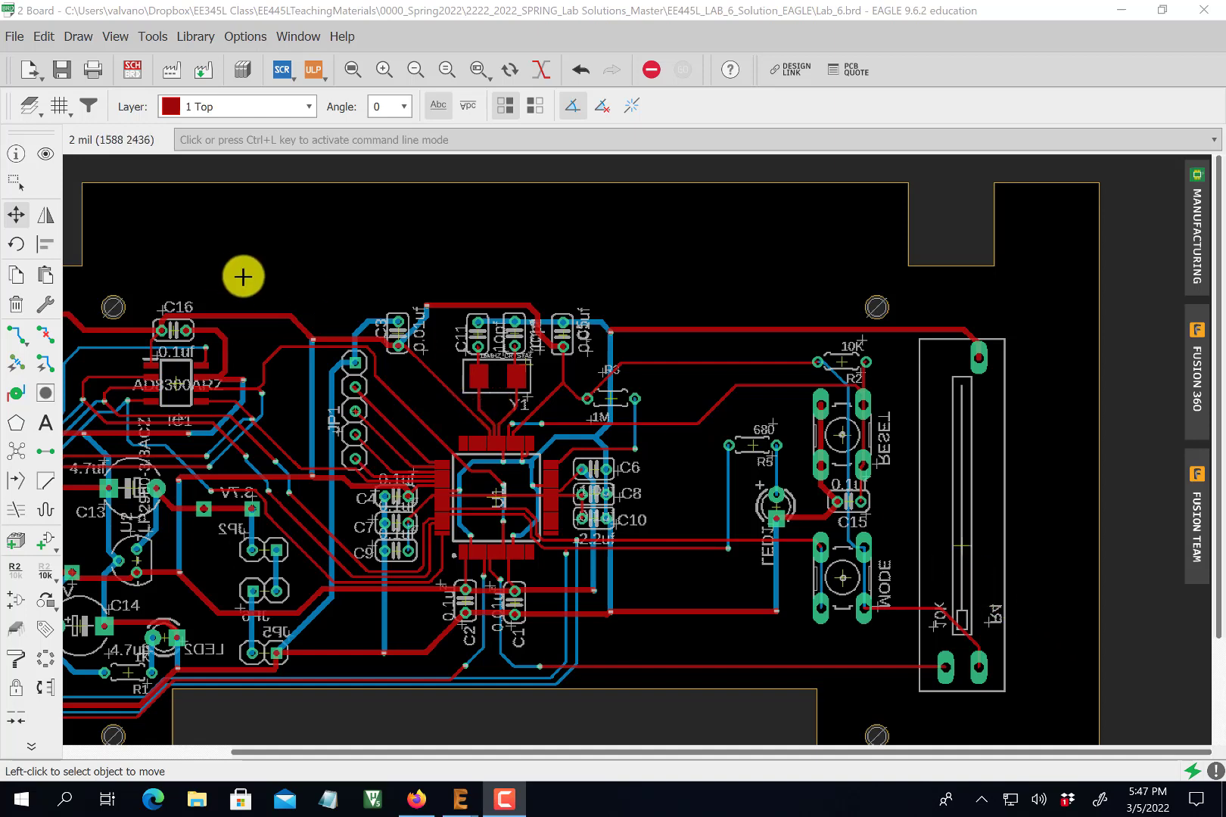
- Place a three-line text with the author's name, Lab 6 and EE445L above the circuitry
{"action": "left_click", "coordinate": [45, 423]}
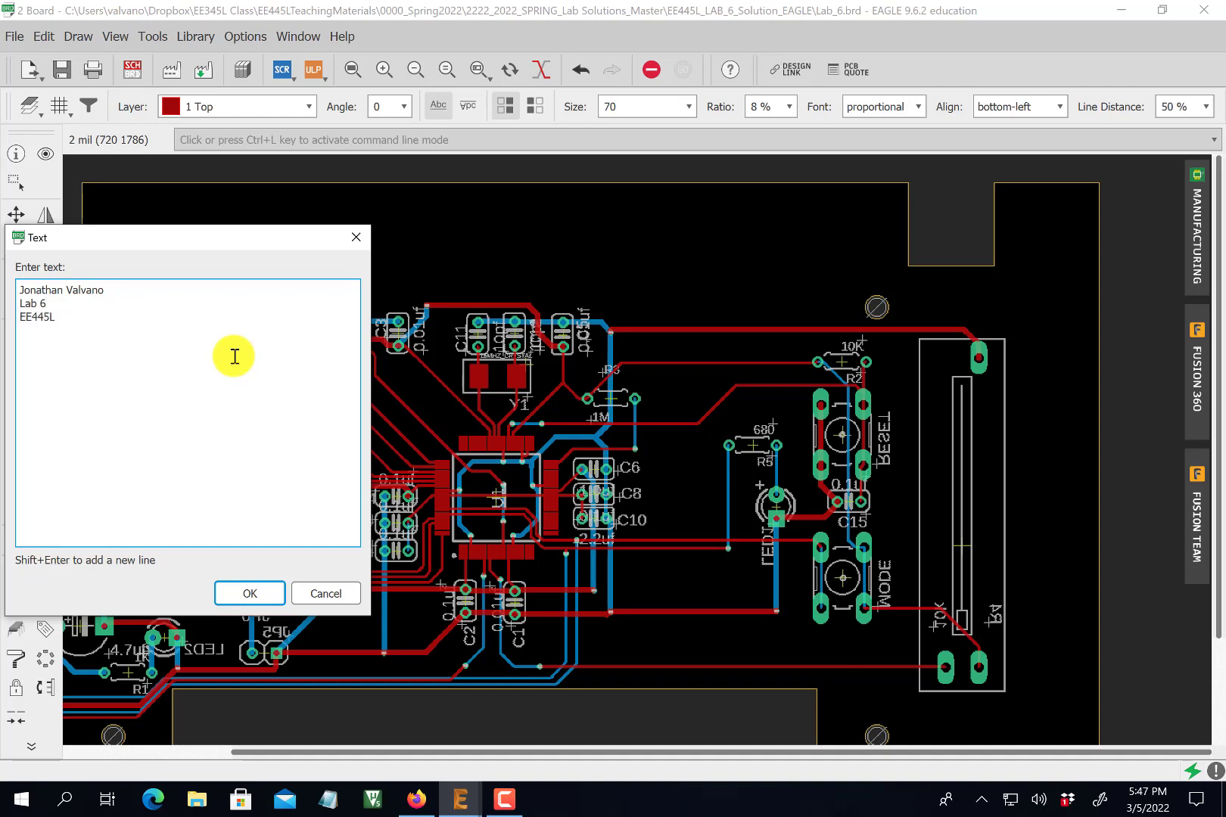
{"action": "left_click", "coordinate": [246, 589]}
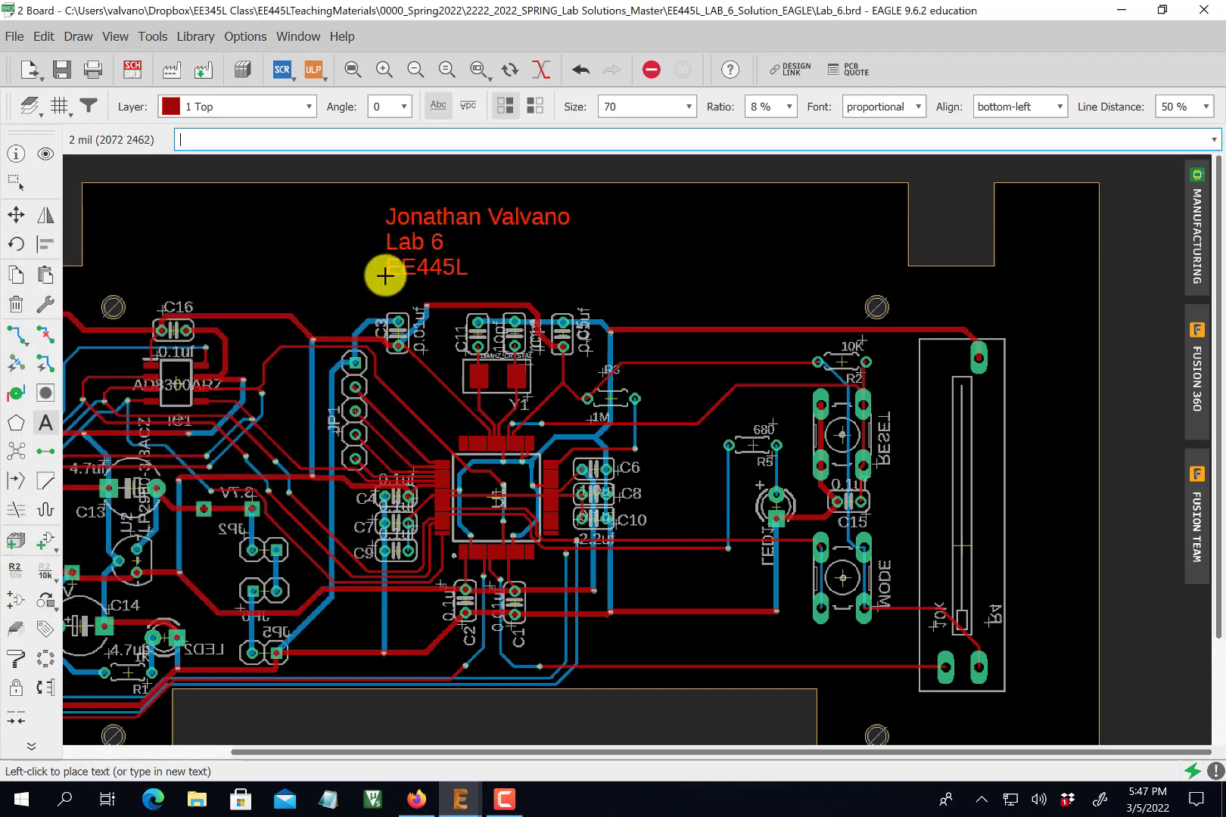
{"action": "left_click", "coordinate": [384, 274]}
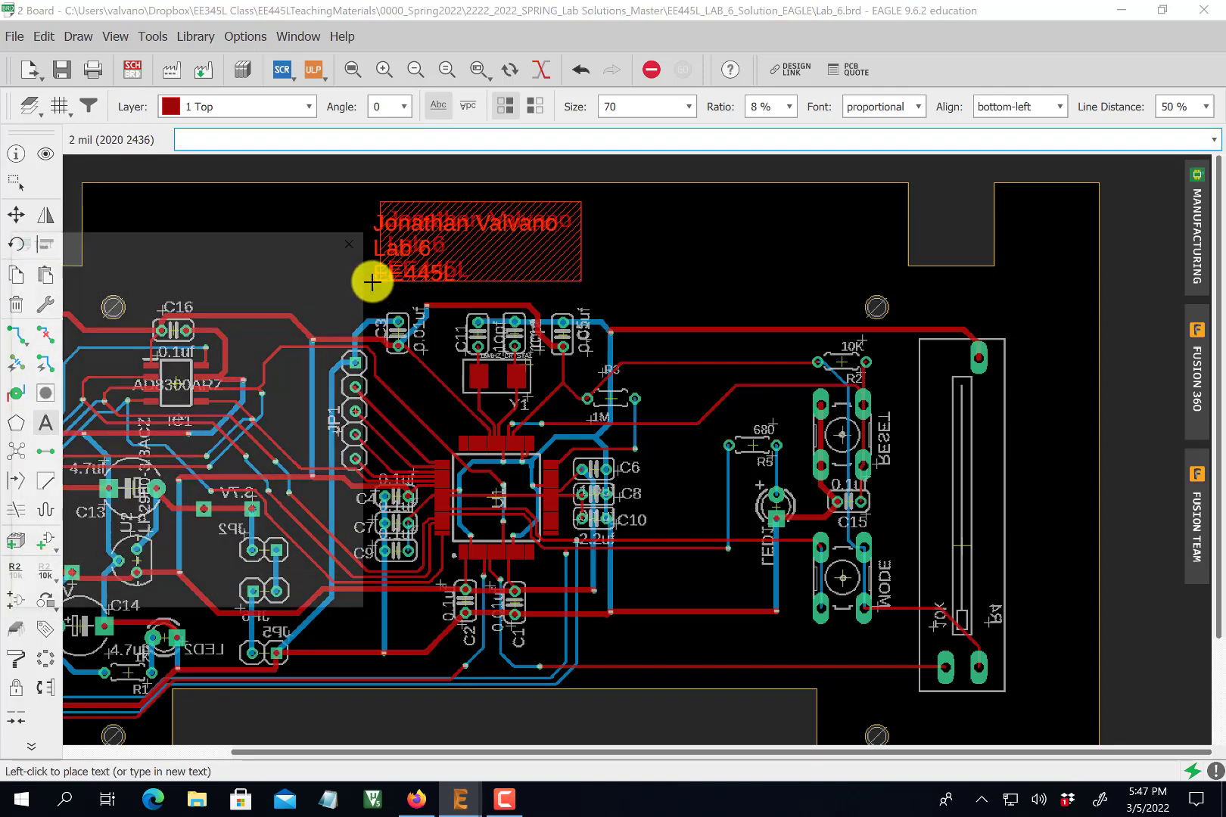
{"action": "left_click", "coordinate": [319, 590]}
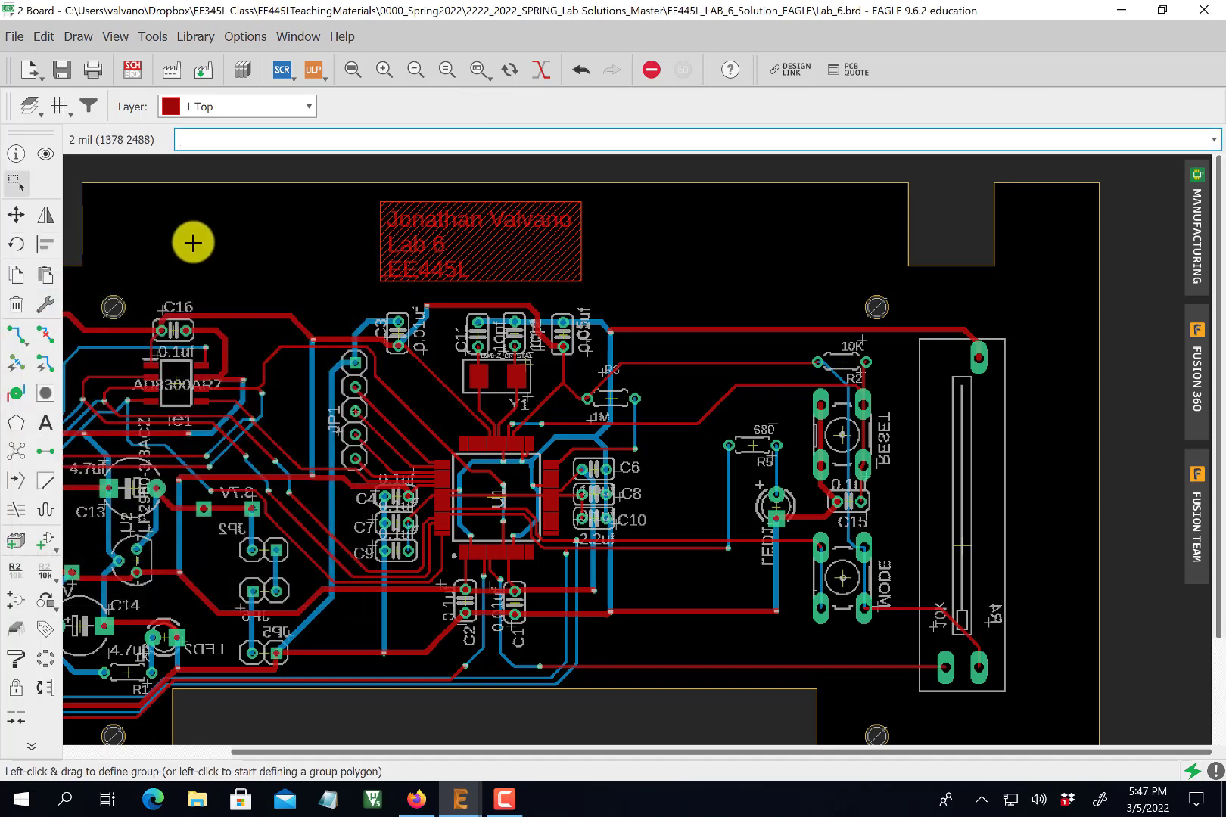
{"action": "left_click", "coordinate": [17, 155]}
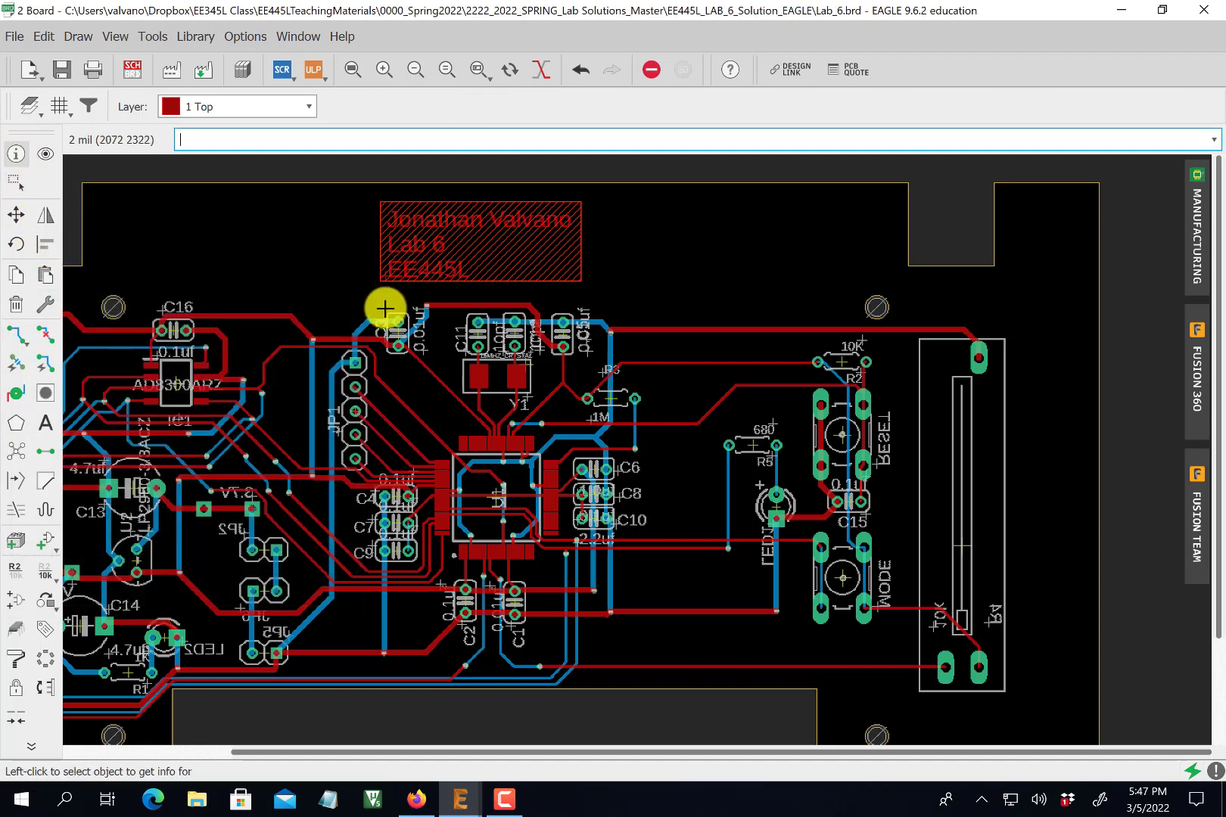
- Change the three-line label's layer to 21 tPlace so it becomes grey silkscreen
{"action": "left_click", "coordinate": [386, 282]}
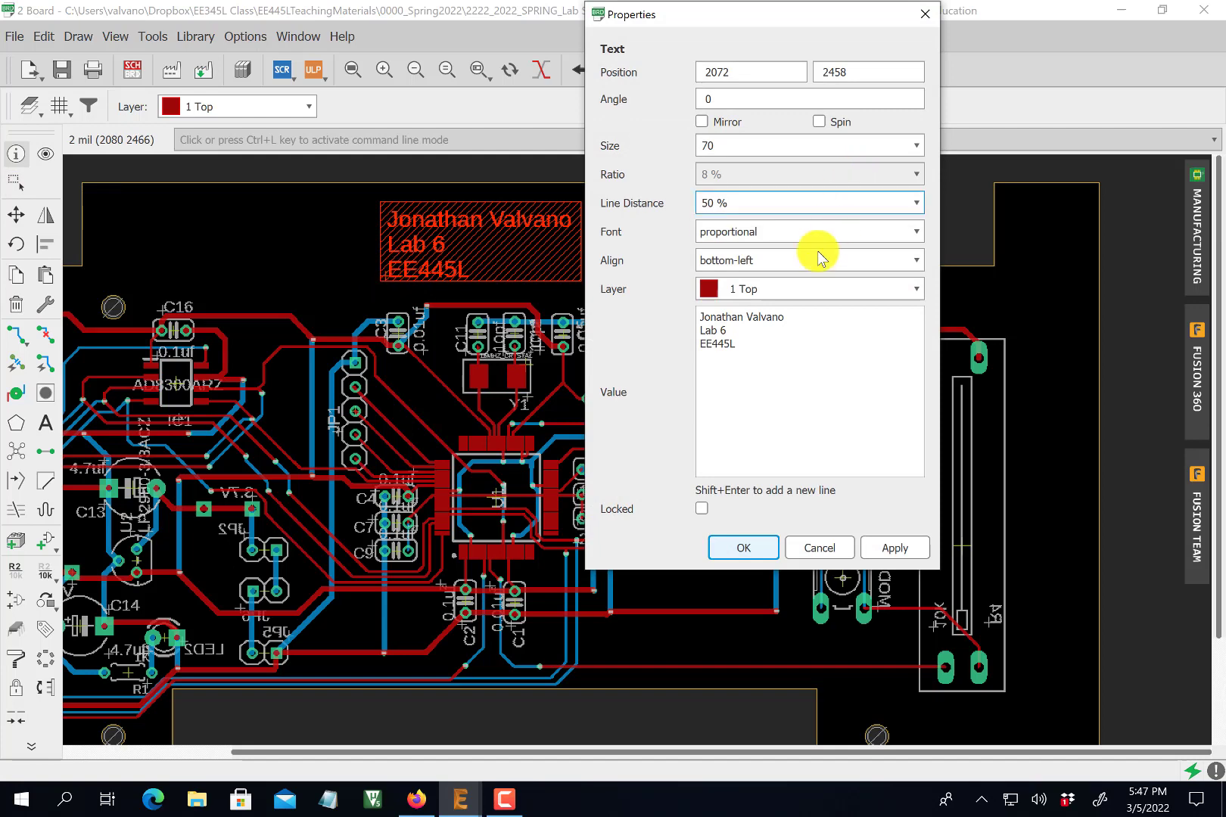
{"action": "left_click", "coordinate": [803, 290]}
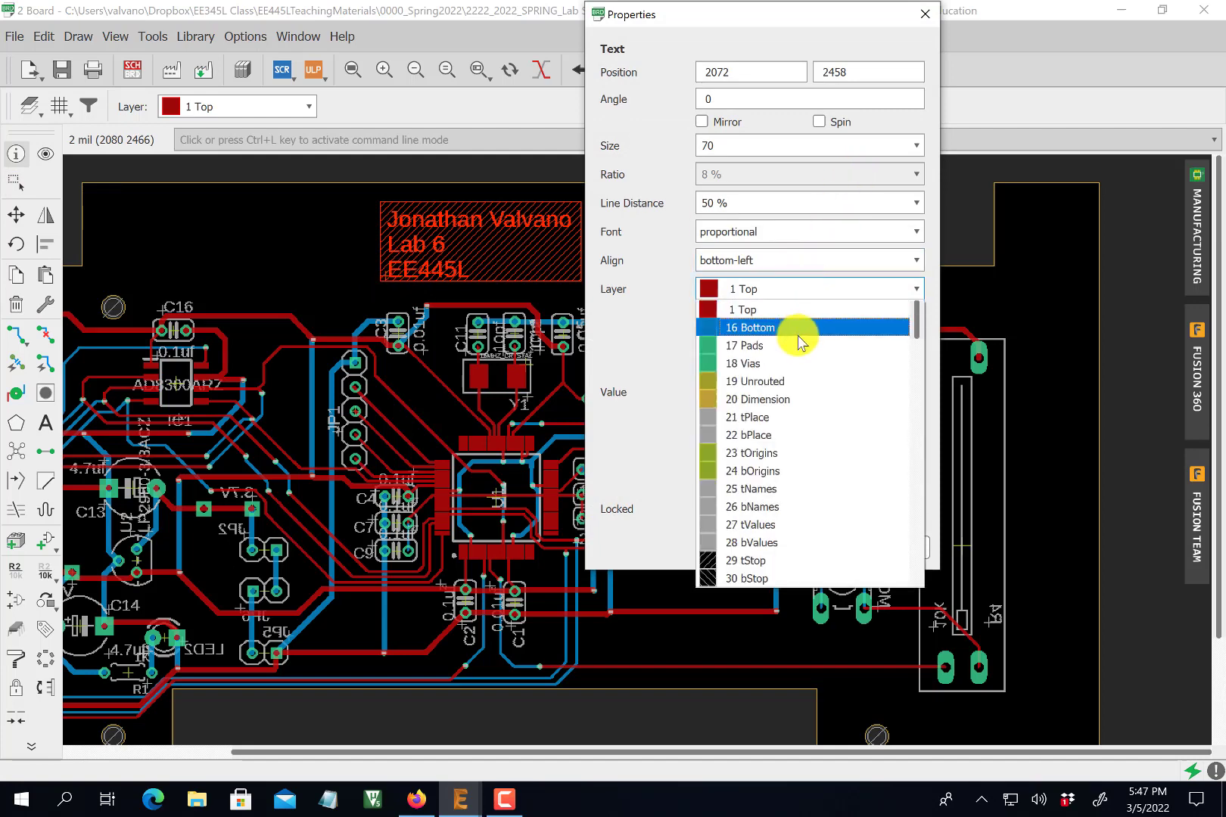
{"action": "left_click", "coordinate": [787, 417]}
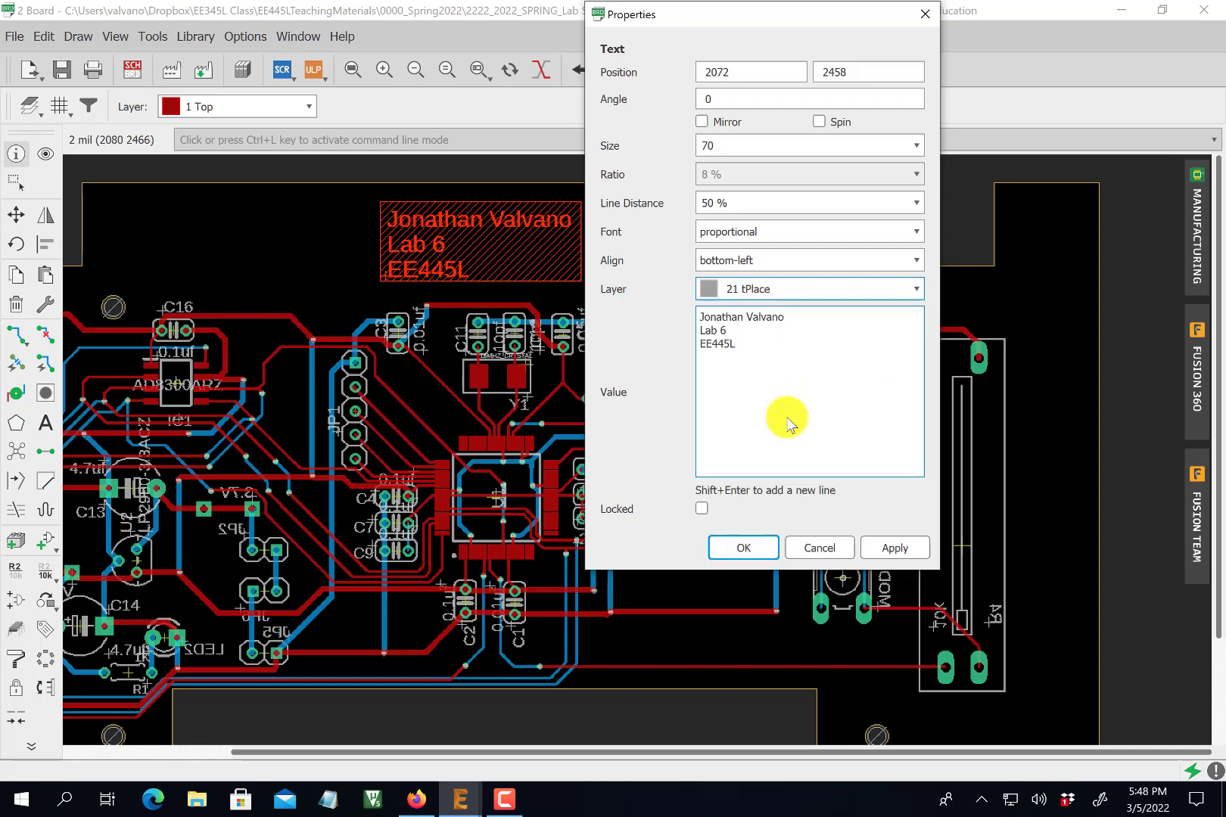
{"action": "left_click", "coordinate": [745, 549]}
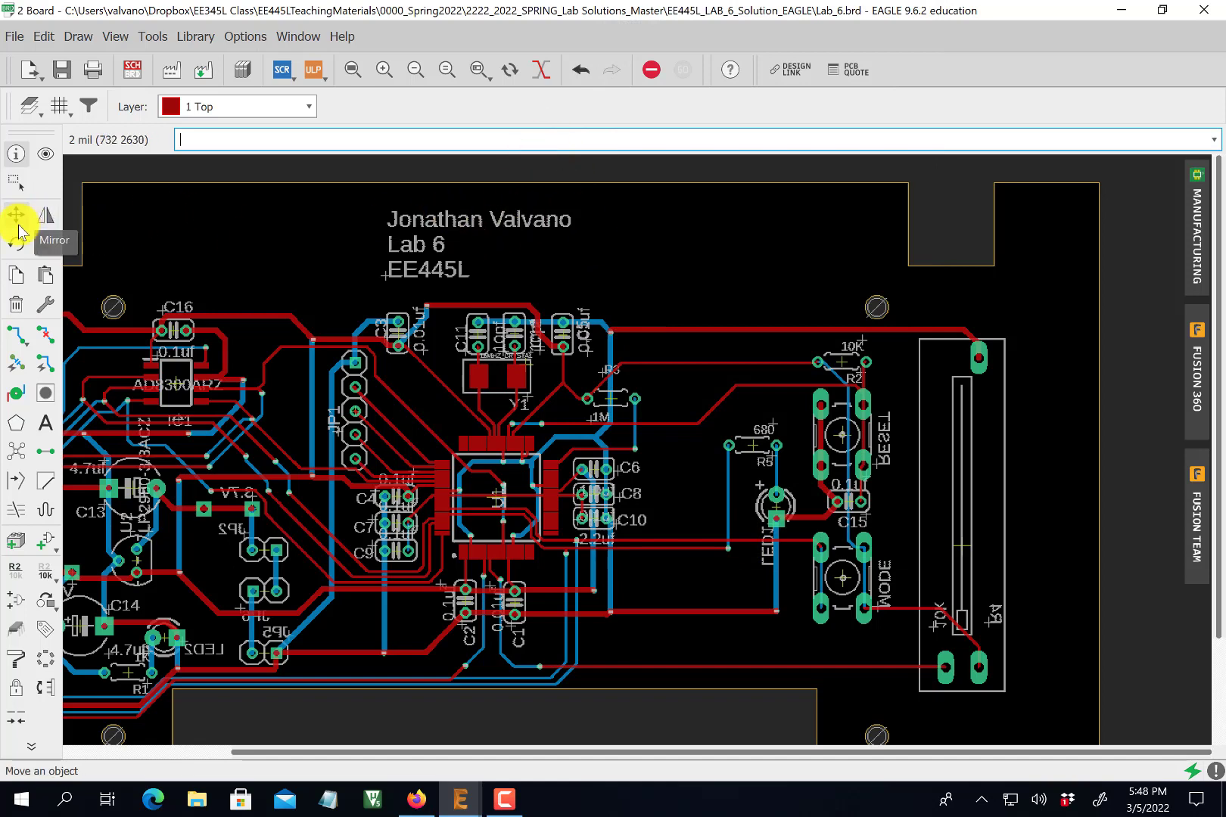
- Copy the three-line label to the right of the original and mirror the copy
{"action": "left_click", "coordinate": [16, 276]}
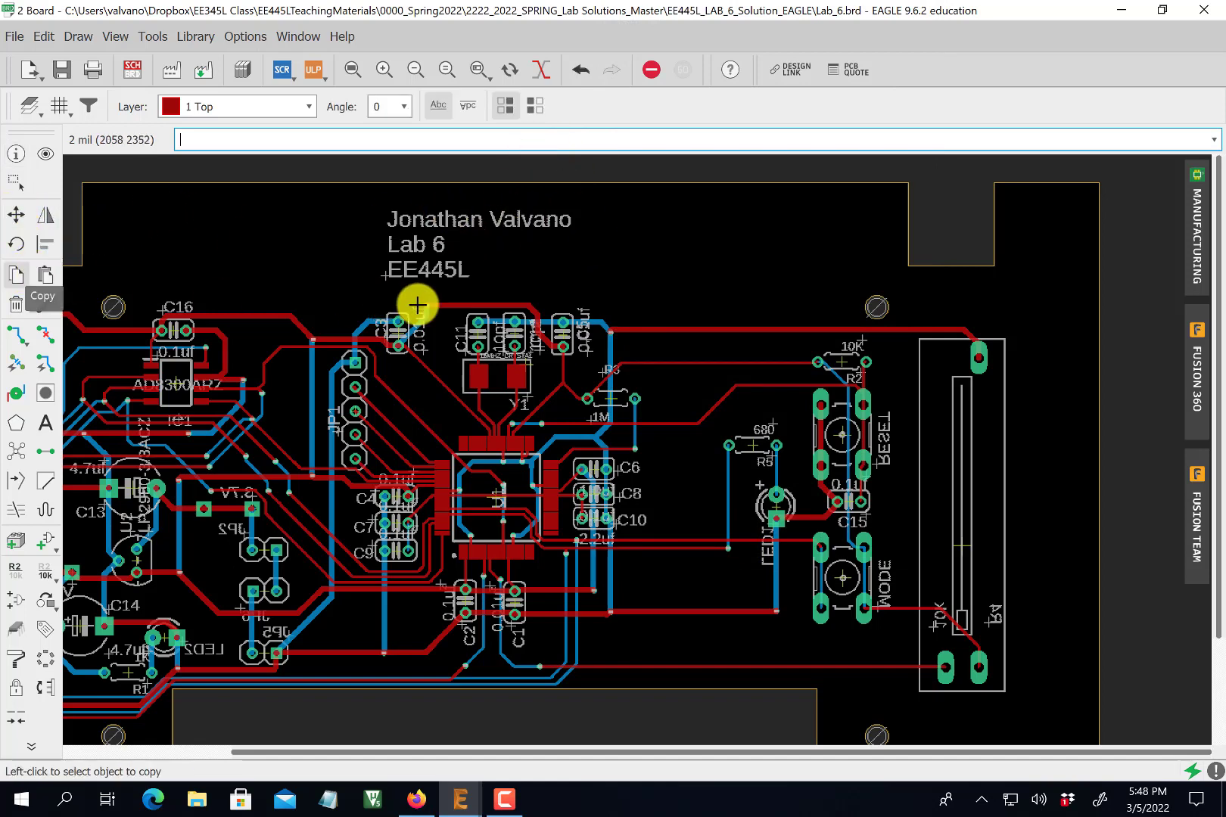
{"action": "left_click", "coordinate": [383, 279]}
{"action": "left_click", "coordinate": [603, 277]}
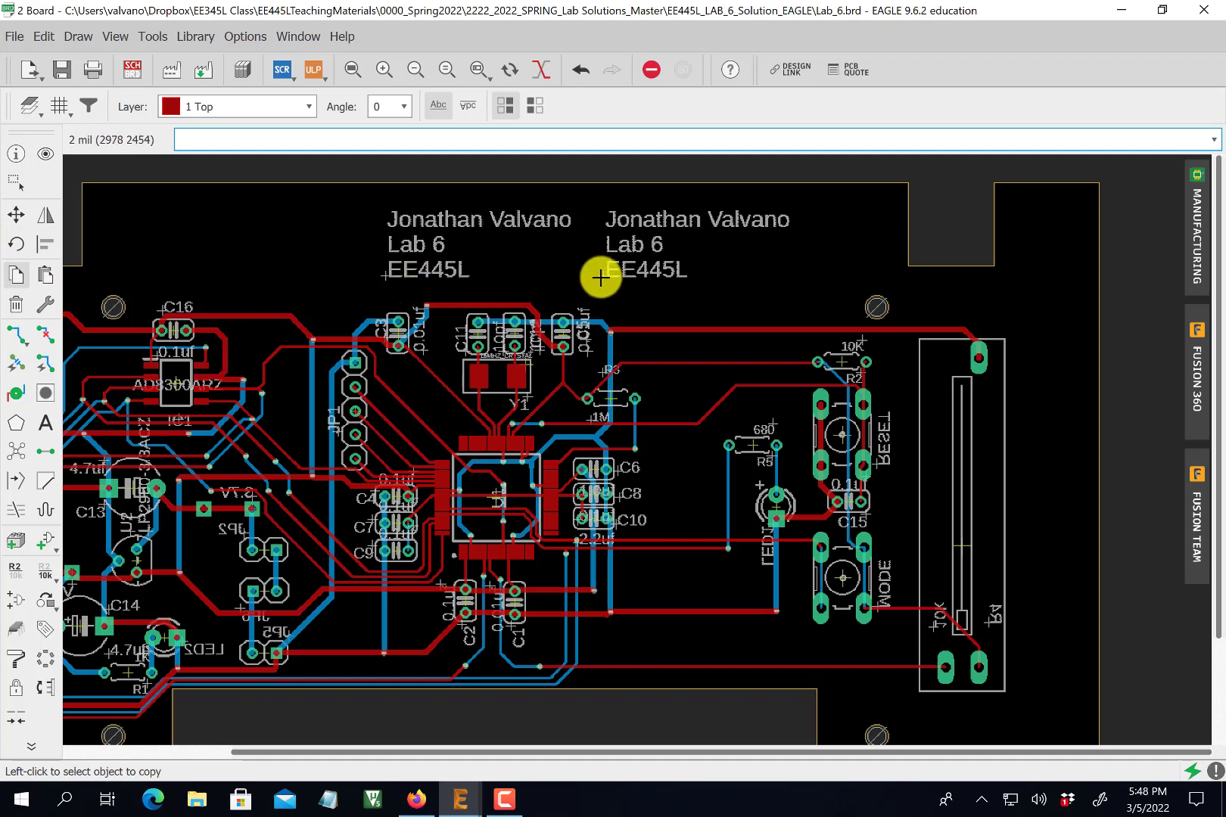
{"action": "left_click", "coordinate": [48, 221]}
{"action": "left_click", "coordinate": [600, 275]}
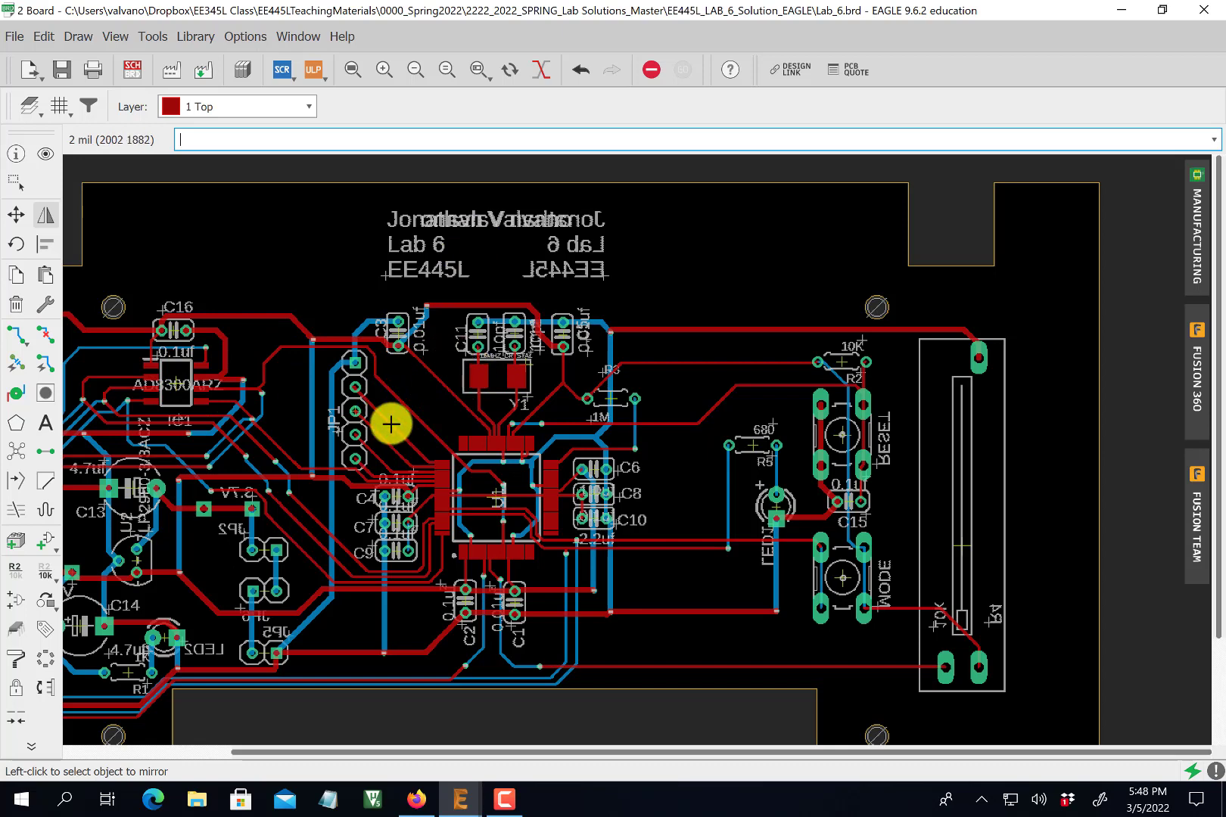
- Move the C11 and C12 10pf value labels above their capacitors
{"action": "scroll", "coordinate": [453, 355], "scroll_direction": "up", "scroll_amount": 1}
{"action": "scroll", "coordinate": [453, 355], "scroll_direction": "up", "scroll_amount": 1}
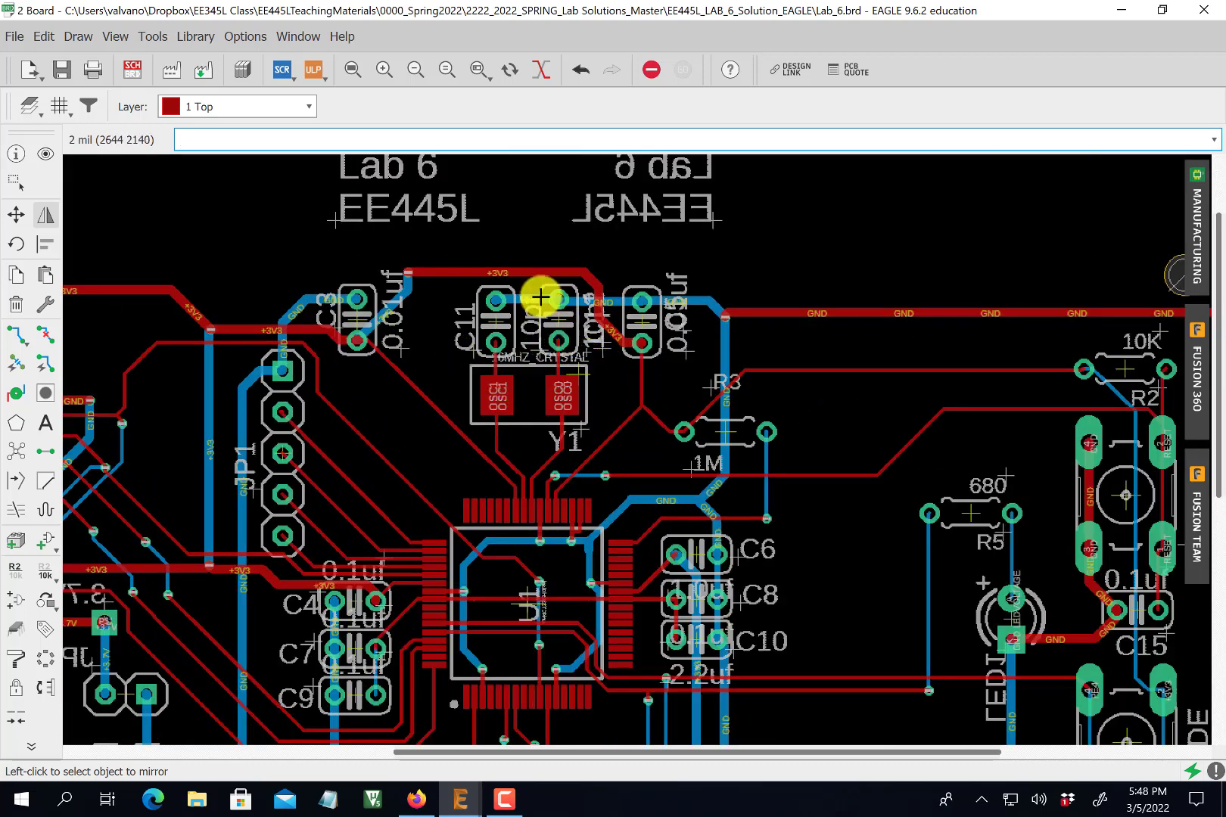
{"action": "left_click", "coordinate": [16, 215]}
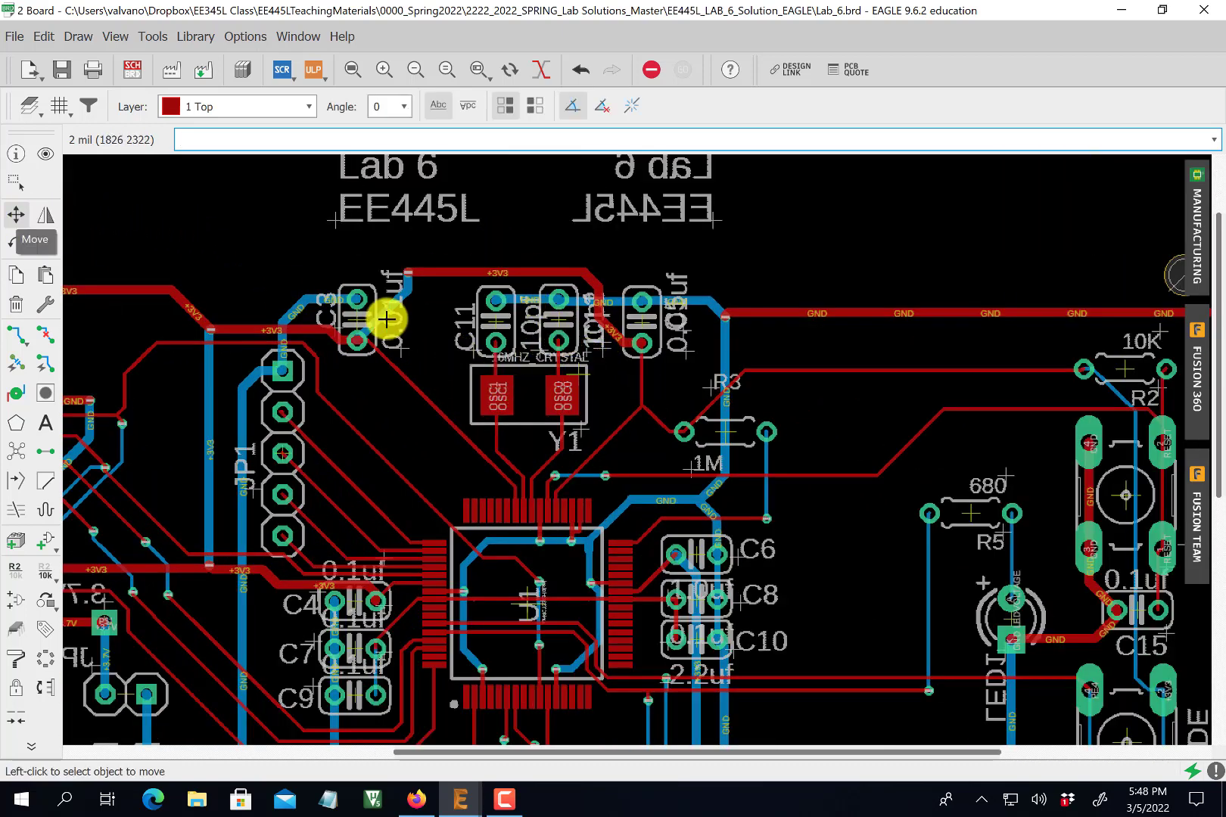
{"action": "left_click", "coordinate": [540, 352]}
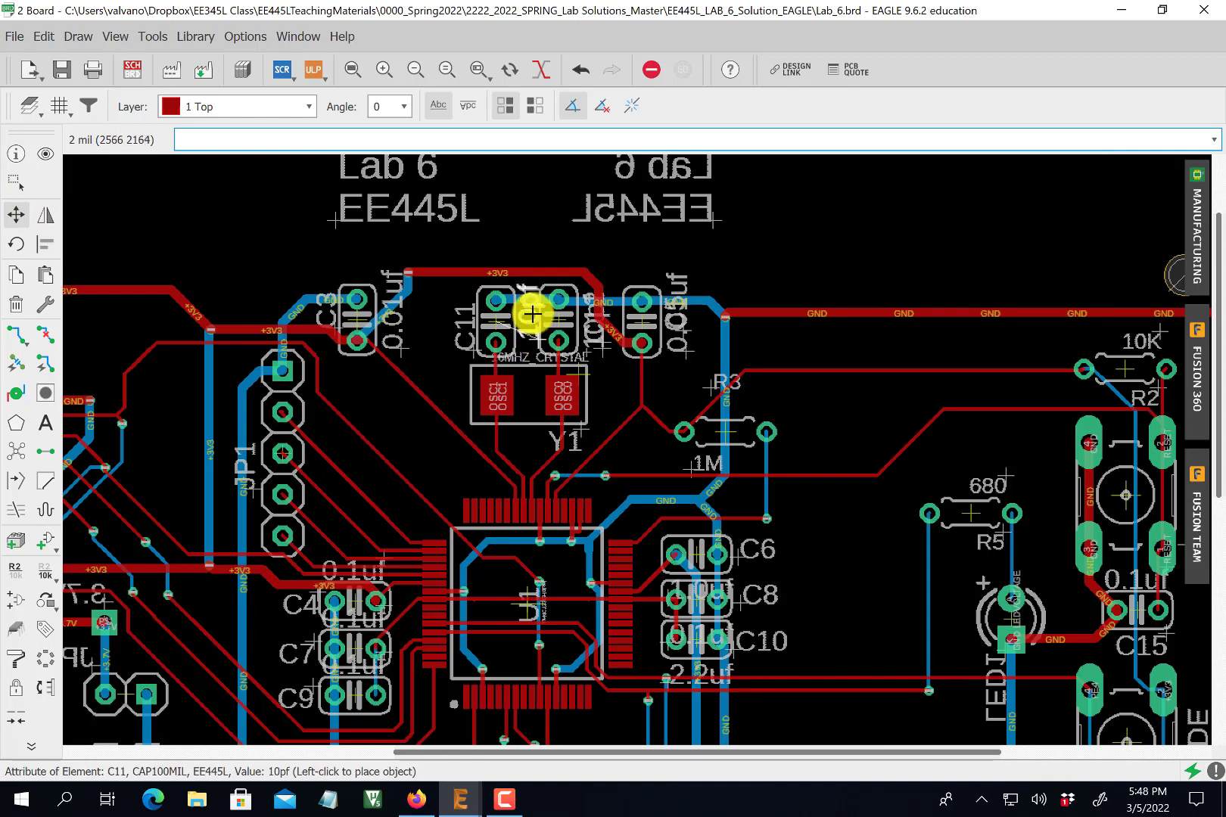
{"action": "left_click", "coordinate": [503, 285]}
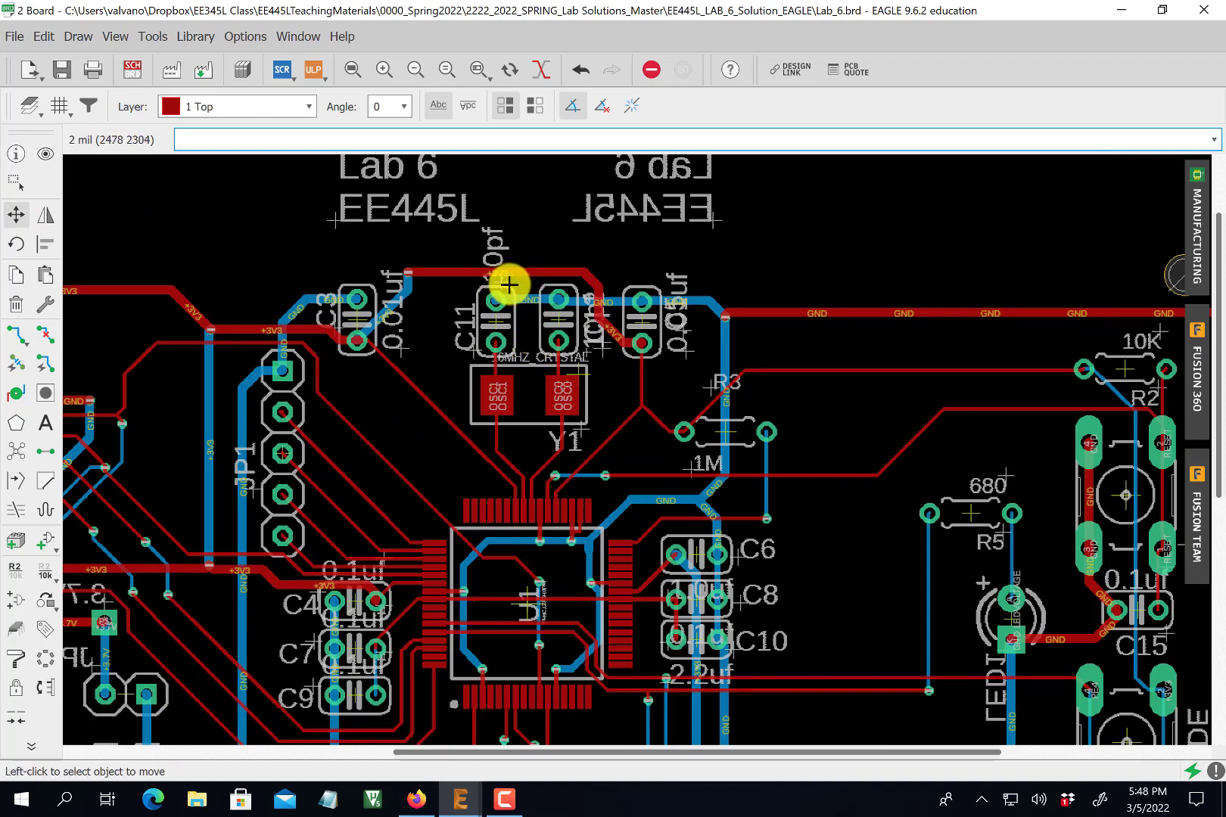
{"action": "left_click", "coordinate": [601, 348]}
{"action": "right_click", "coordinate": [589, 311]}
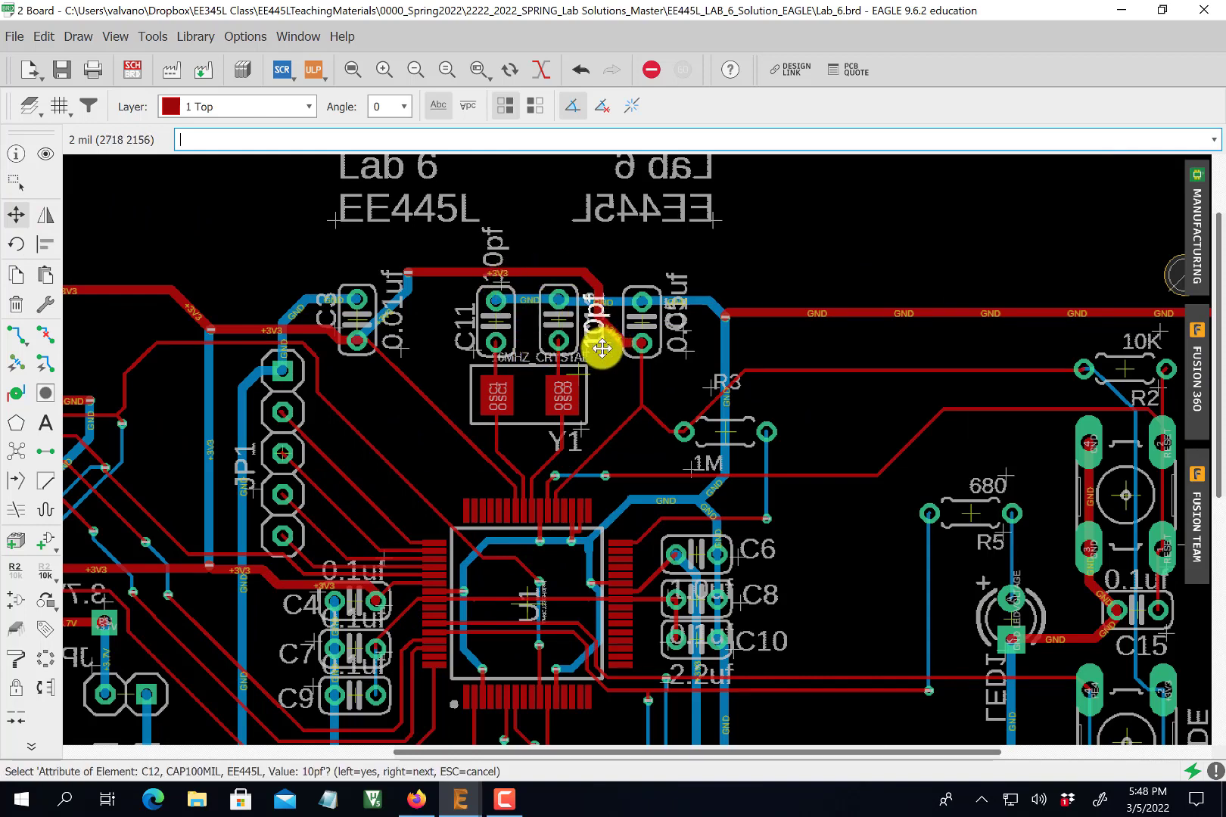
{"action": "left_click", "coordinate": [587, 310]}
{"action": "left_click", "coordinate": [567, 280]}
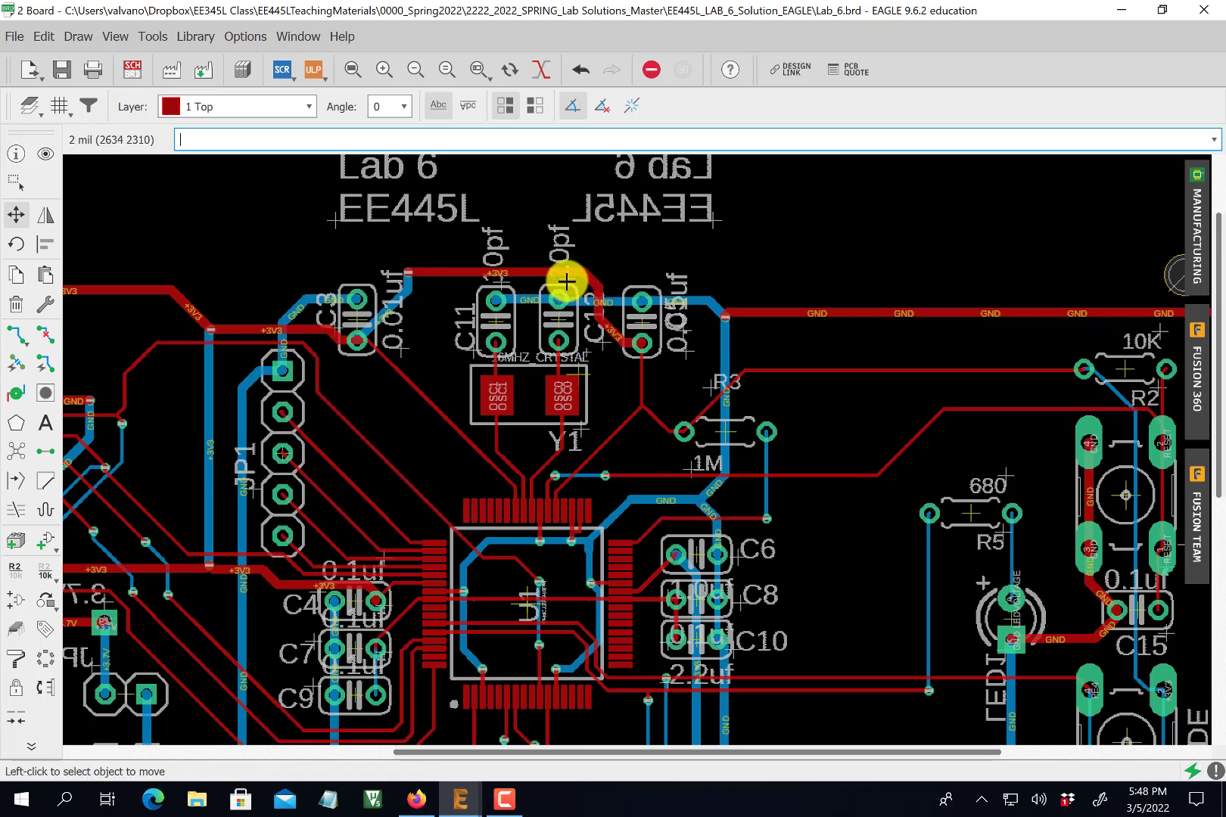
- Rotate C5's 0.01uf label horizontal above C5 and drop Y1's label below the crystal
{"action": "left_click", "coordinate": [684, 337]}
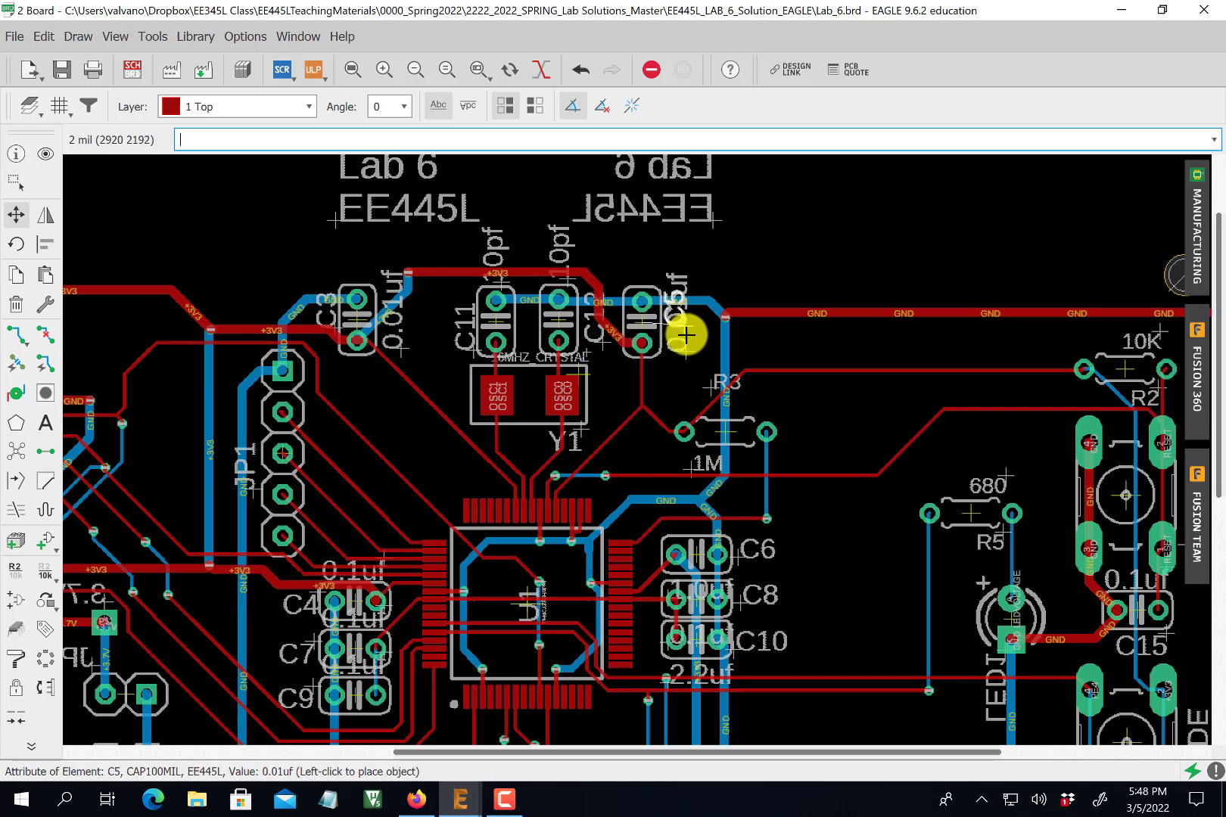
{"action": "left_click", "coordinate": [686, 343]}
{"action": "left_click", "coordinate": [684, 347]}
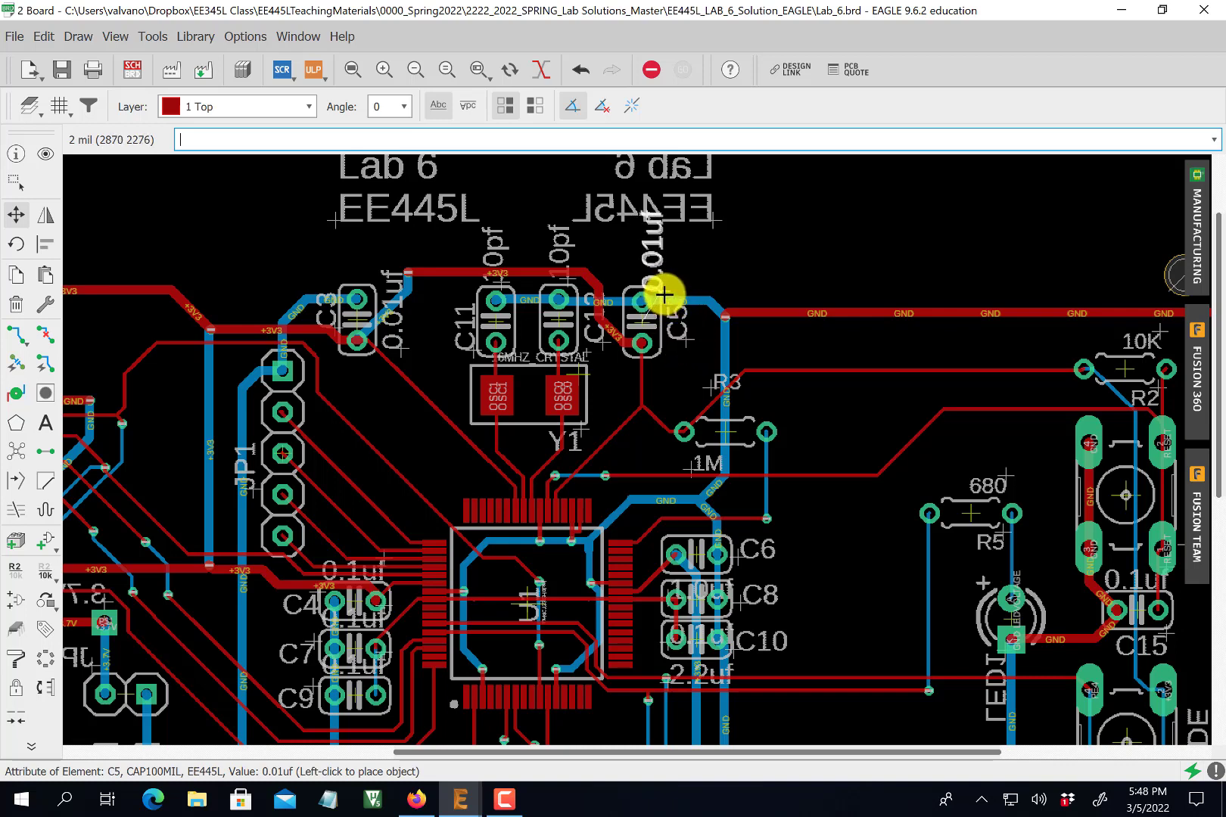
{"action": "right_click", "coordinate": [679, 274]}
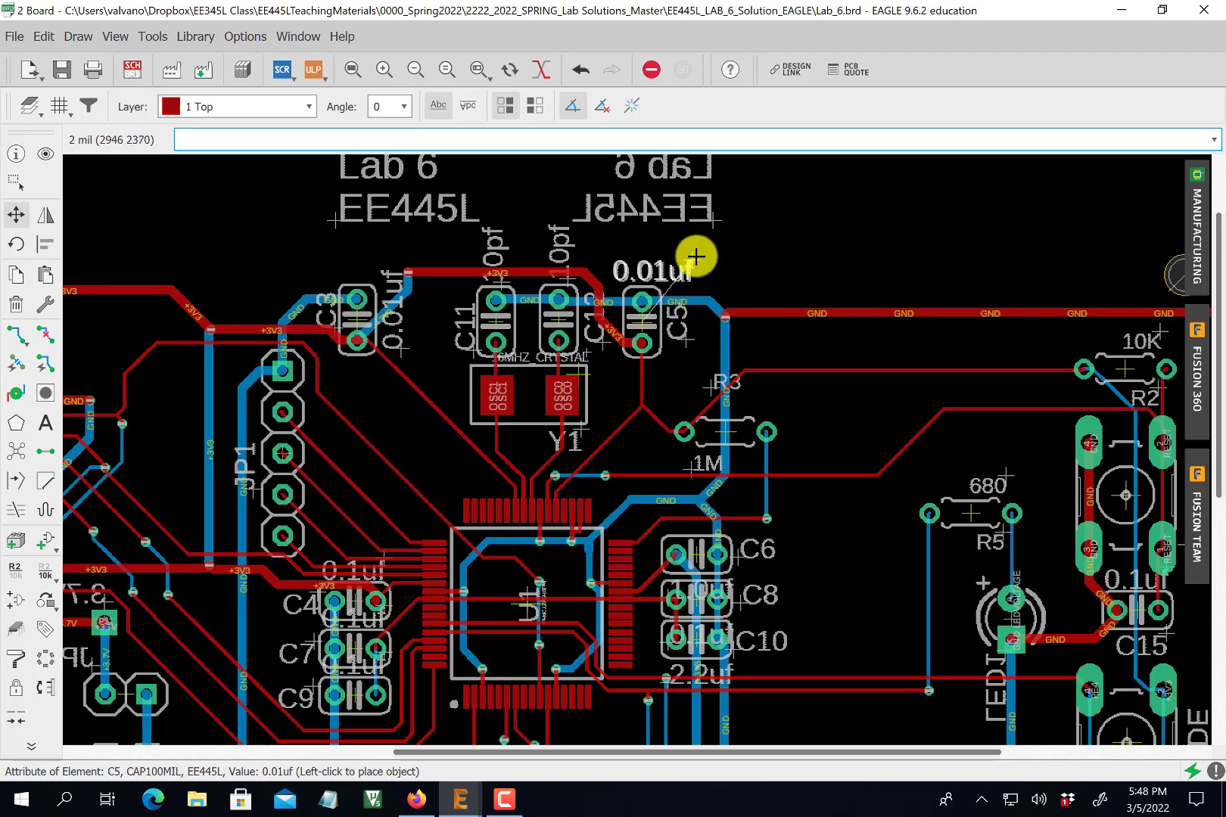
{"action": "left_click", "coordinate": [696, 256]}
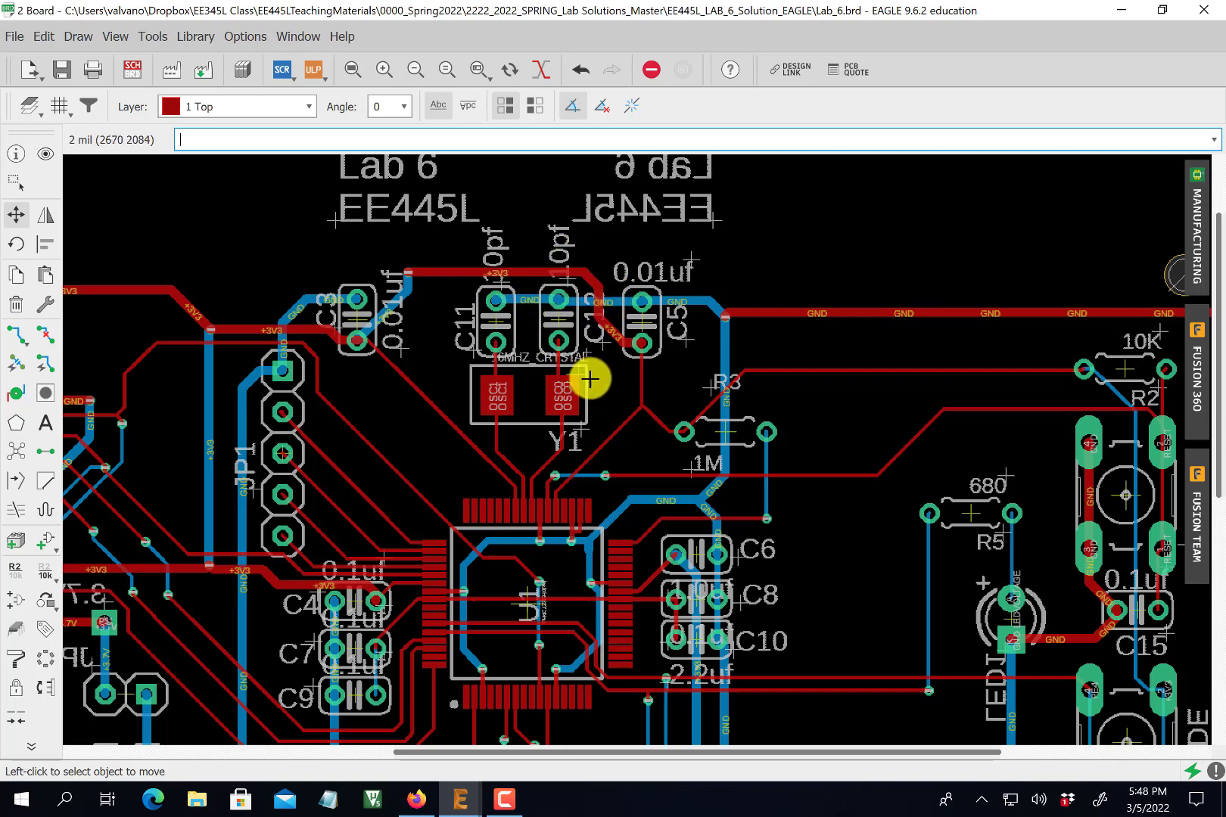
{"action": "left_click", "coordinate": [577, 429]}
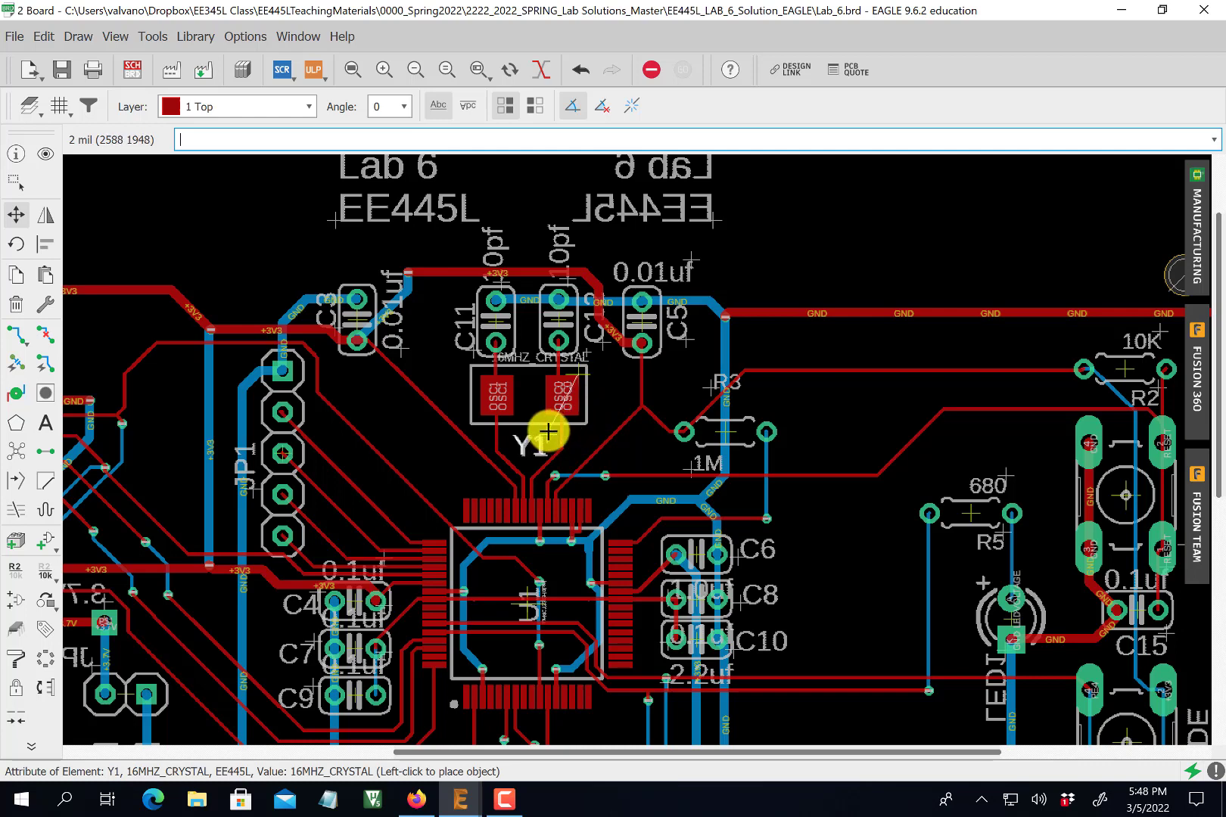
{"action": "left_click", "coordinate": [545, 429]}
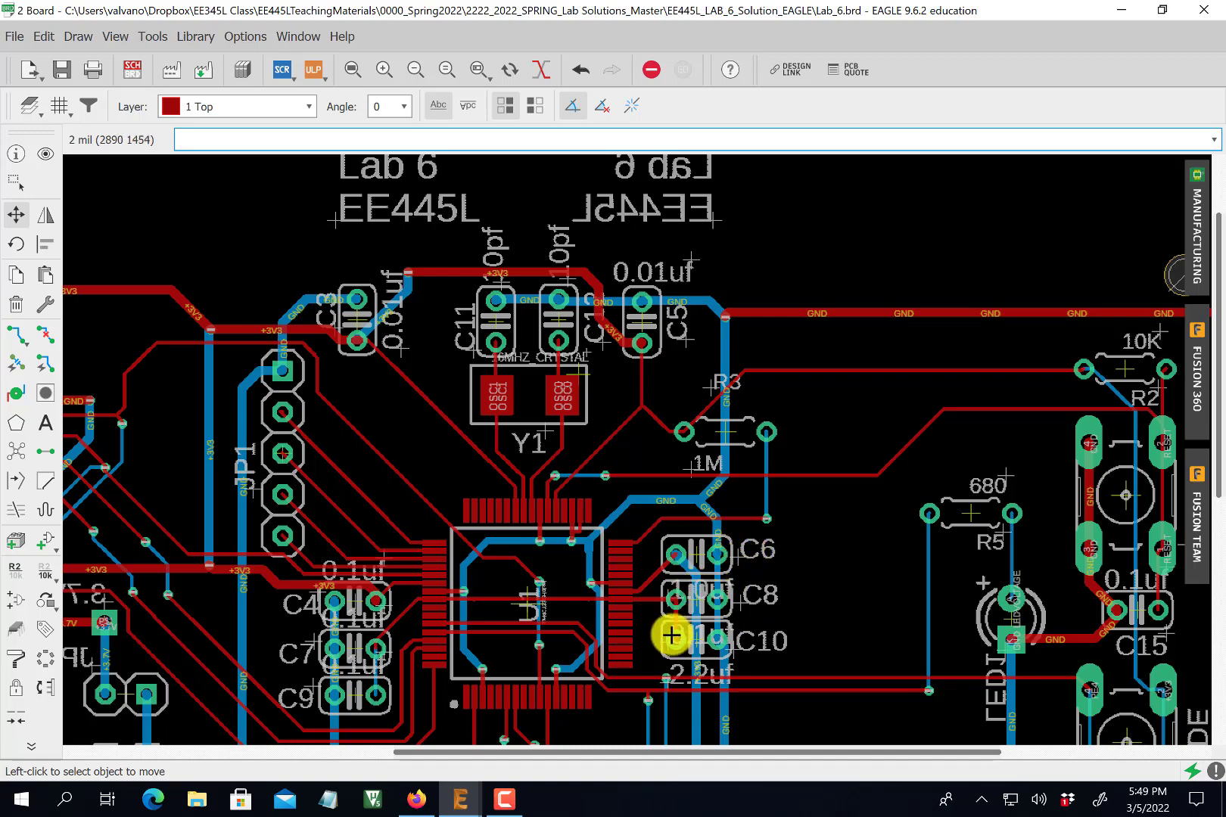
- Place C6's 1.0uf and C10's 2.2uf value labels beside their capacitors
{"action": "scroll", "coordinate": [674, 597], "scroll_direction": "up", "scroll_amount": 2}
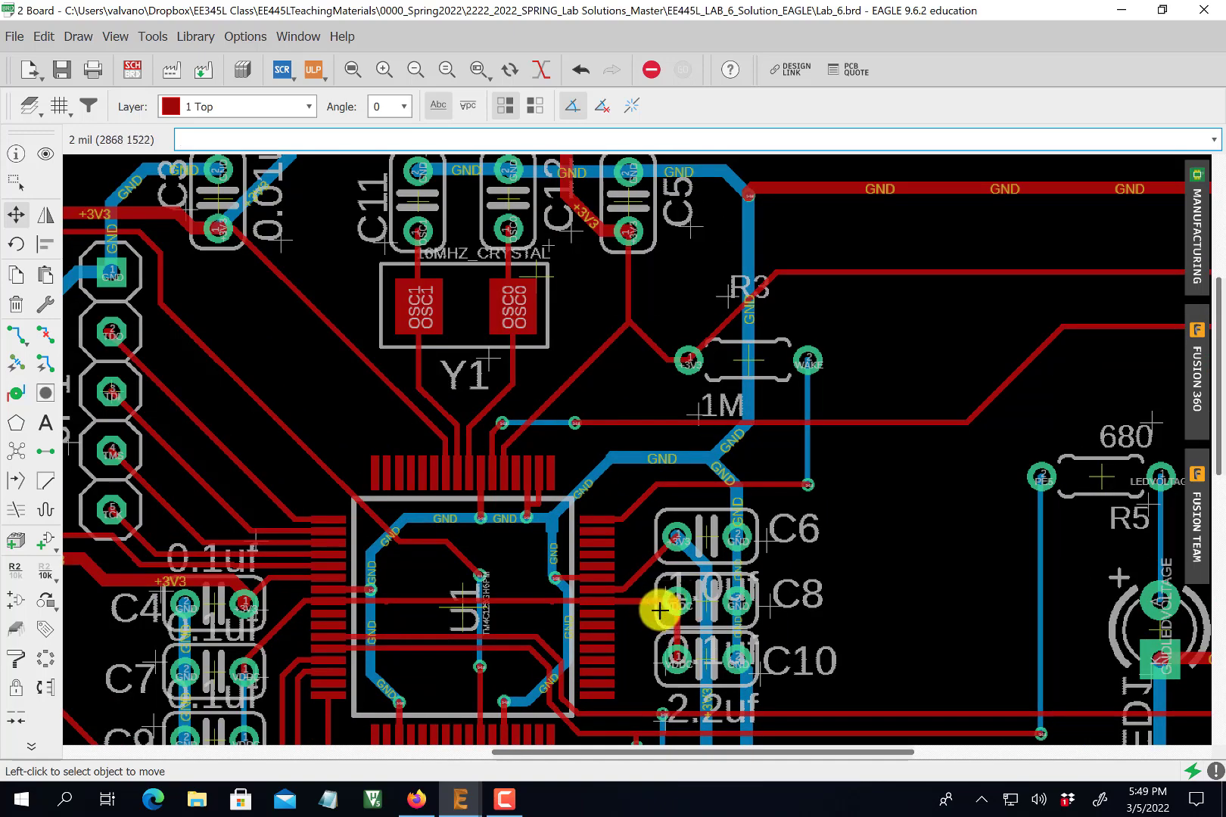
{"action": "left_click", "coordinate": [665, 600]}
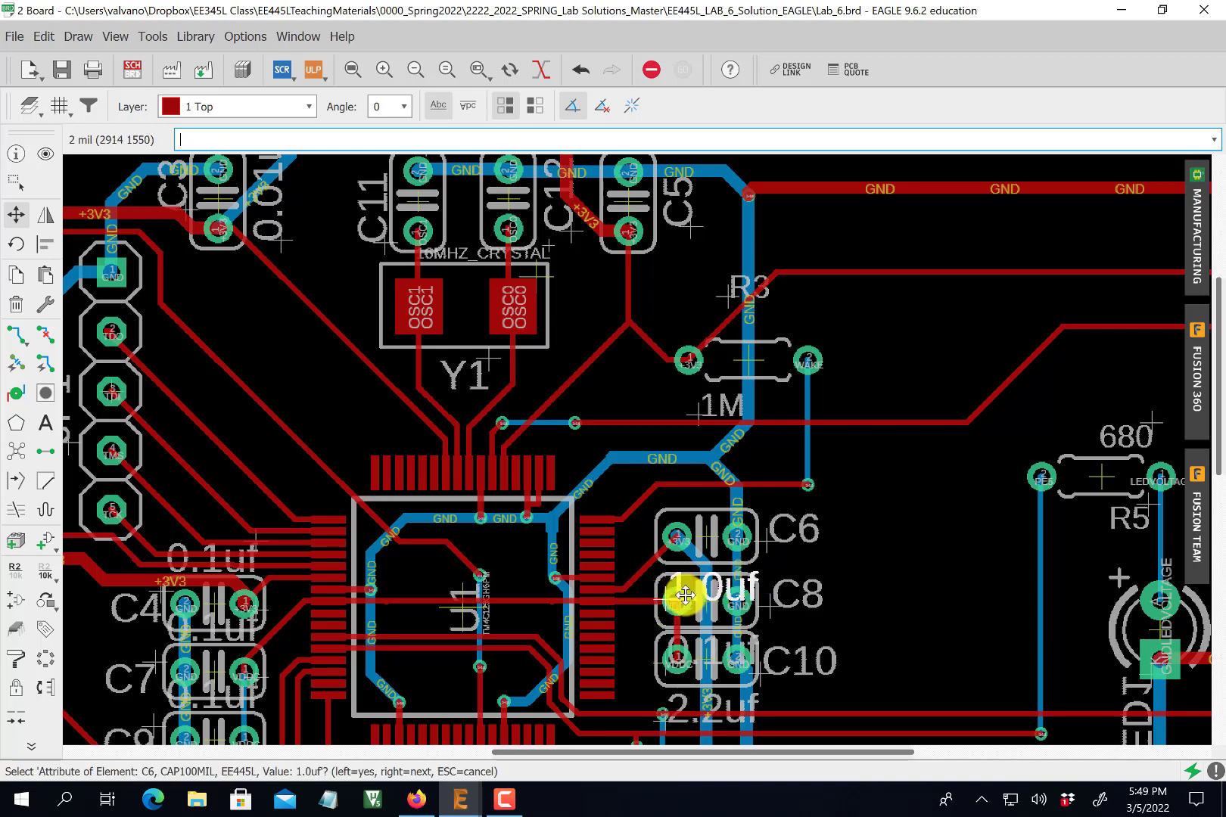
{"action": "left_click", "coordinate": [800, 575]}
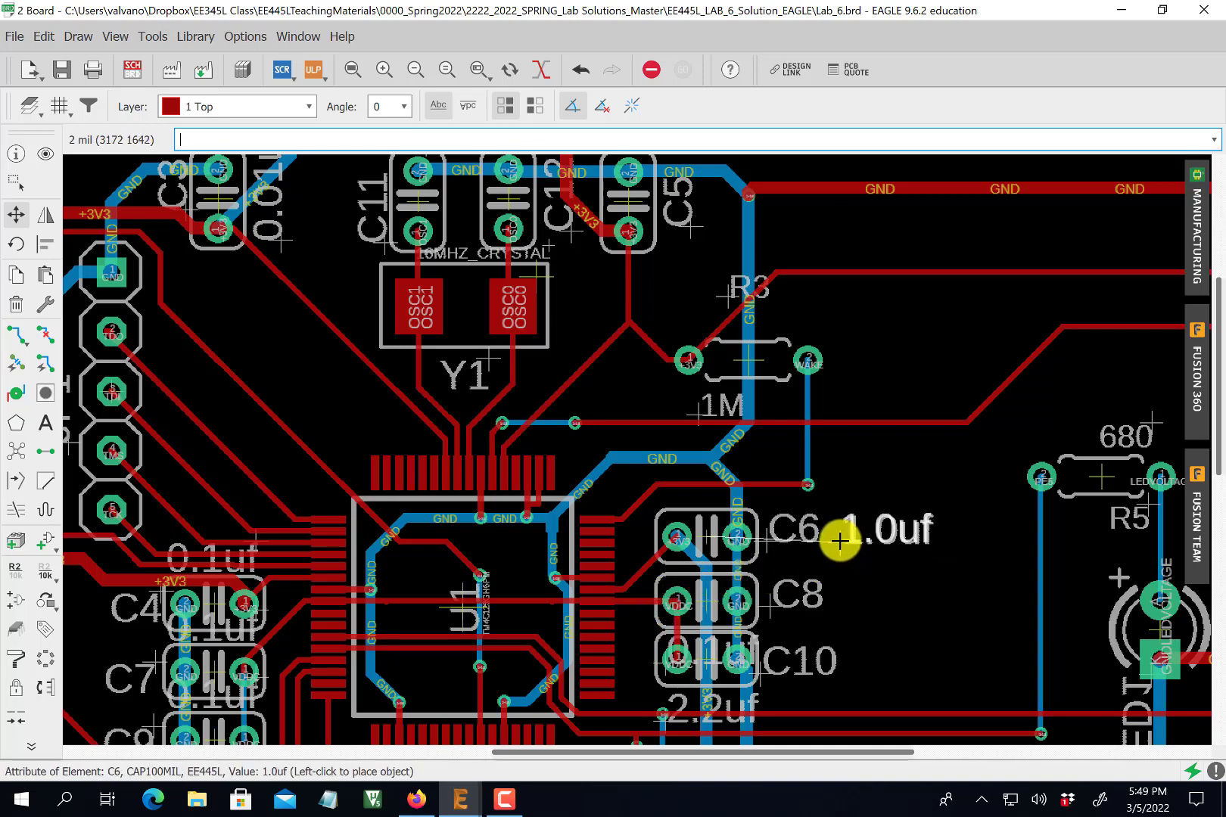
{"action": "left_click", "coordinate": [839, 540]}
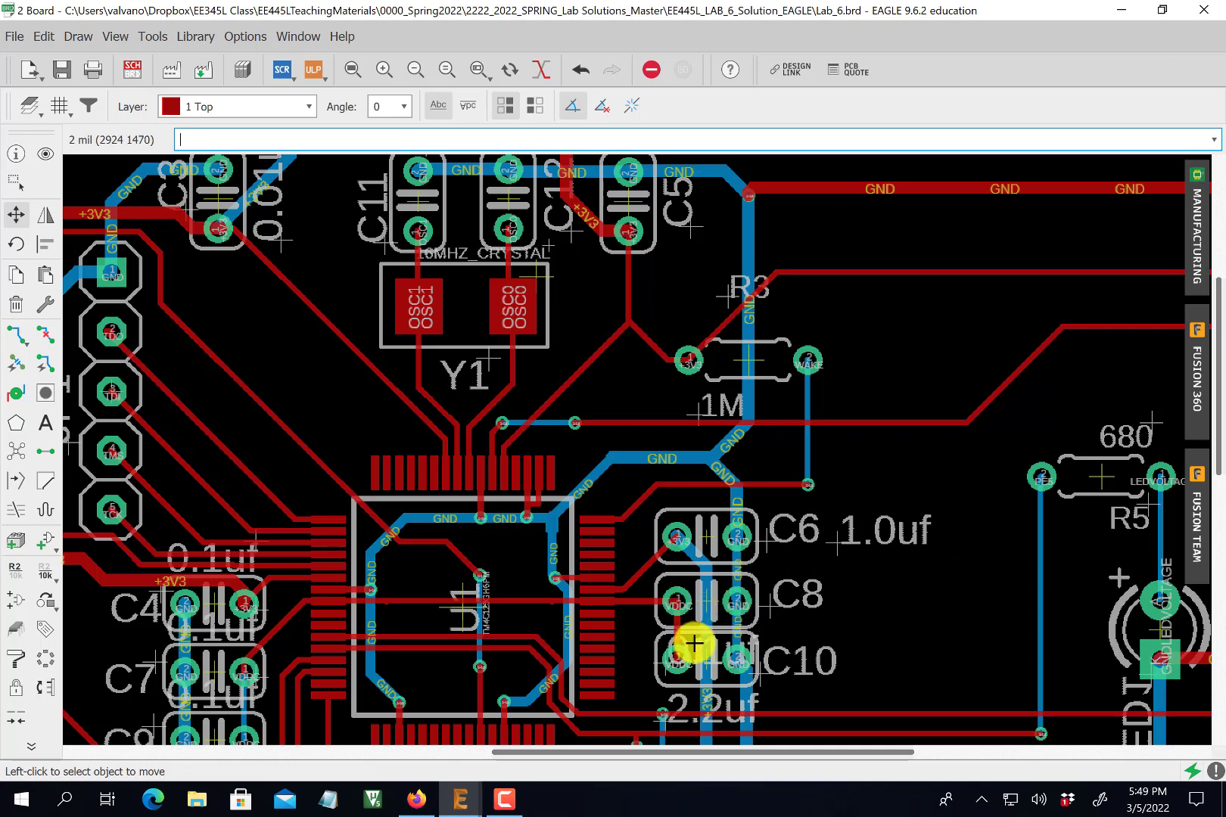
{"action": "left_click", "coordinate": [659, 722]}
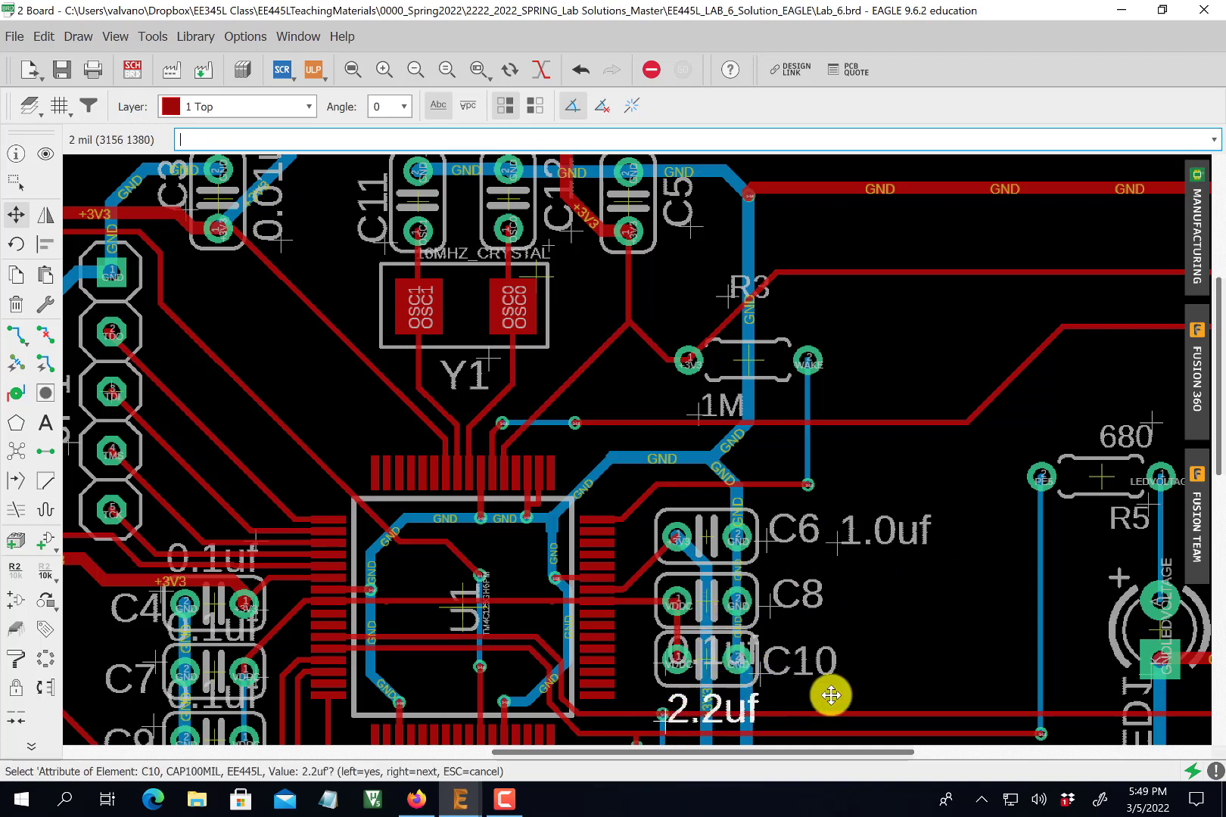
{"action": "left_click", "coordinate": [857, 667]}
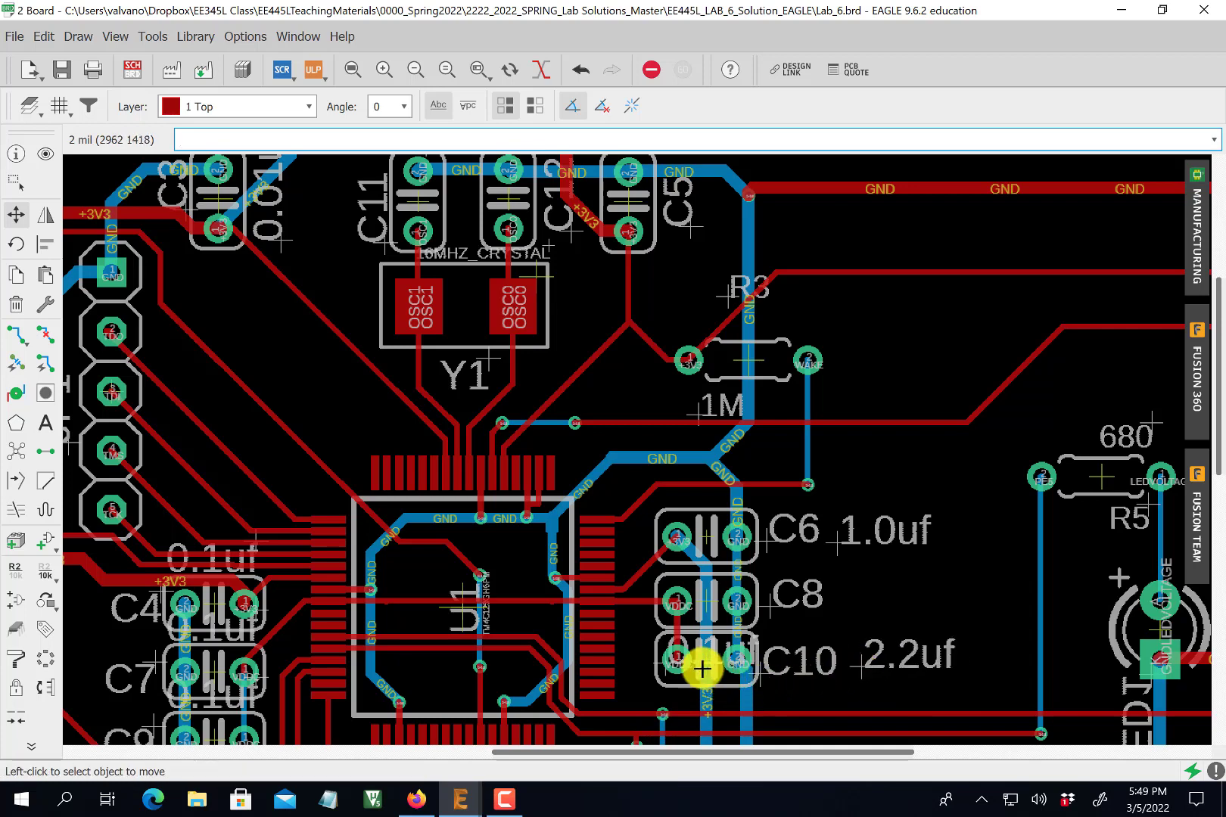
- Move C8's 0.1uf label off C10 so it sits beside C8
{"action": "scroll", "coordinate": [711, 670], "scroll_direction": "up", "scroll_amount": 1}
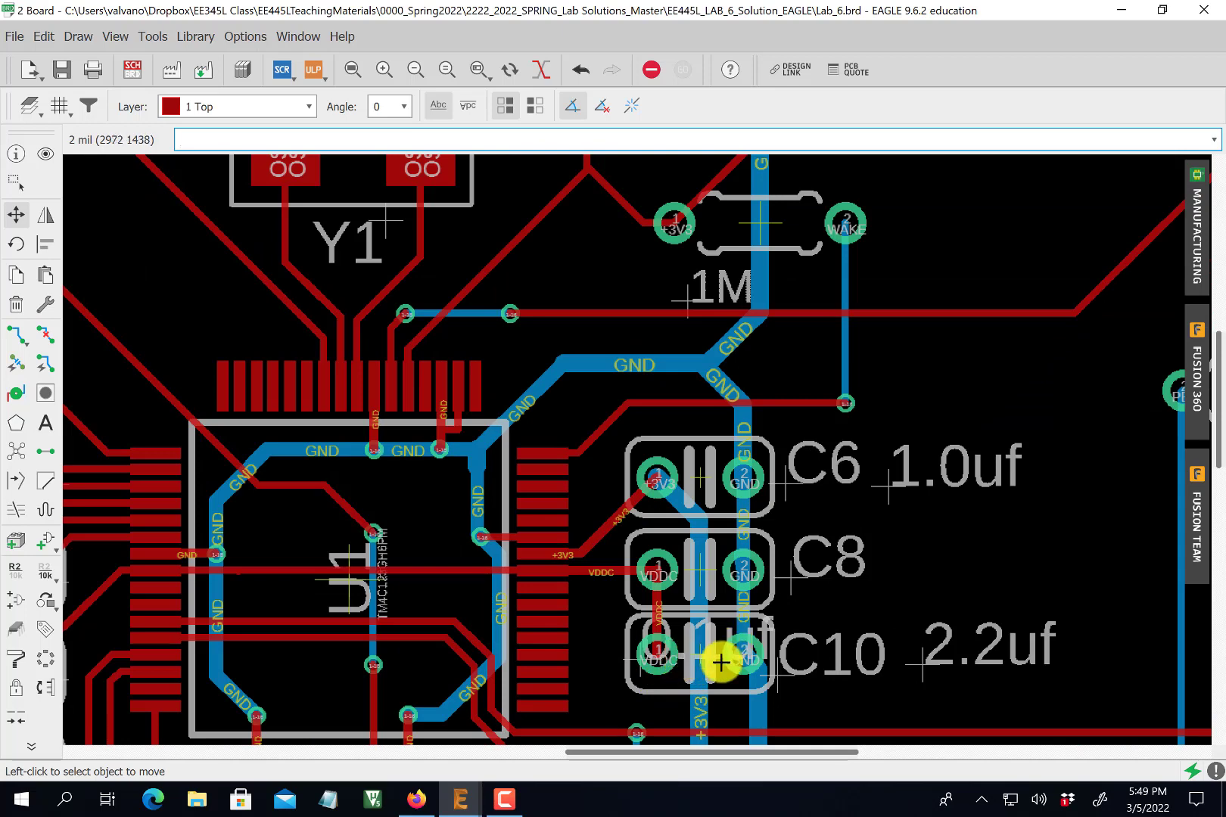
{"action": "scroll", "coordinate": [679, 679], "scroll_direction": "up", "scroll_amount": 1}
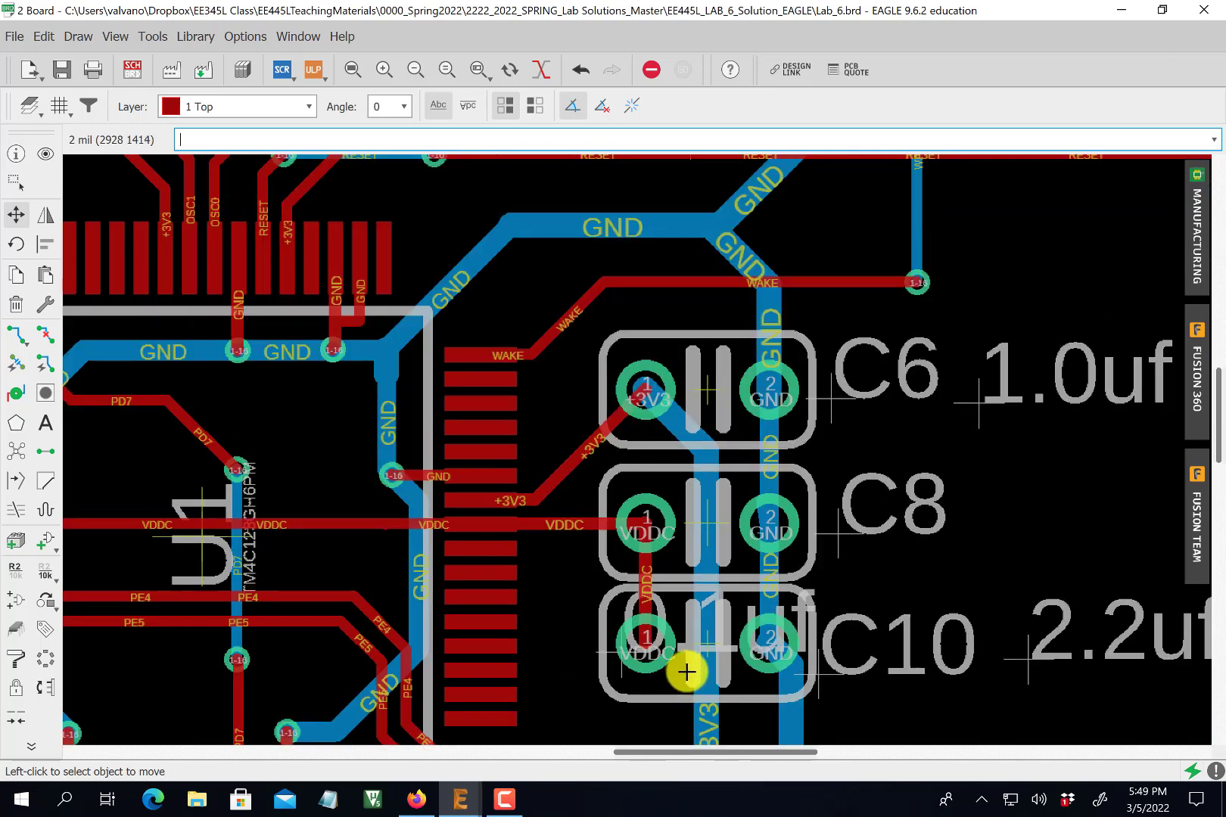
{"action": "left_click", "coordinate": [621, 660]}
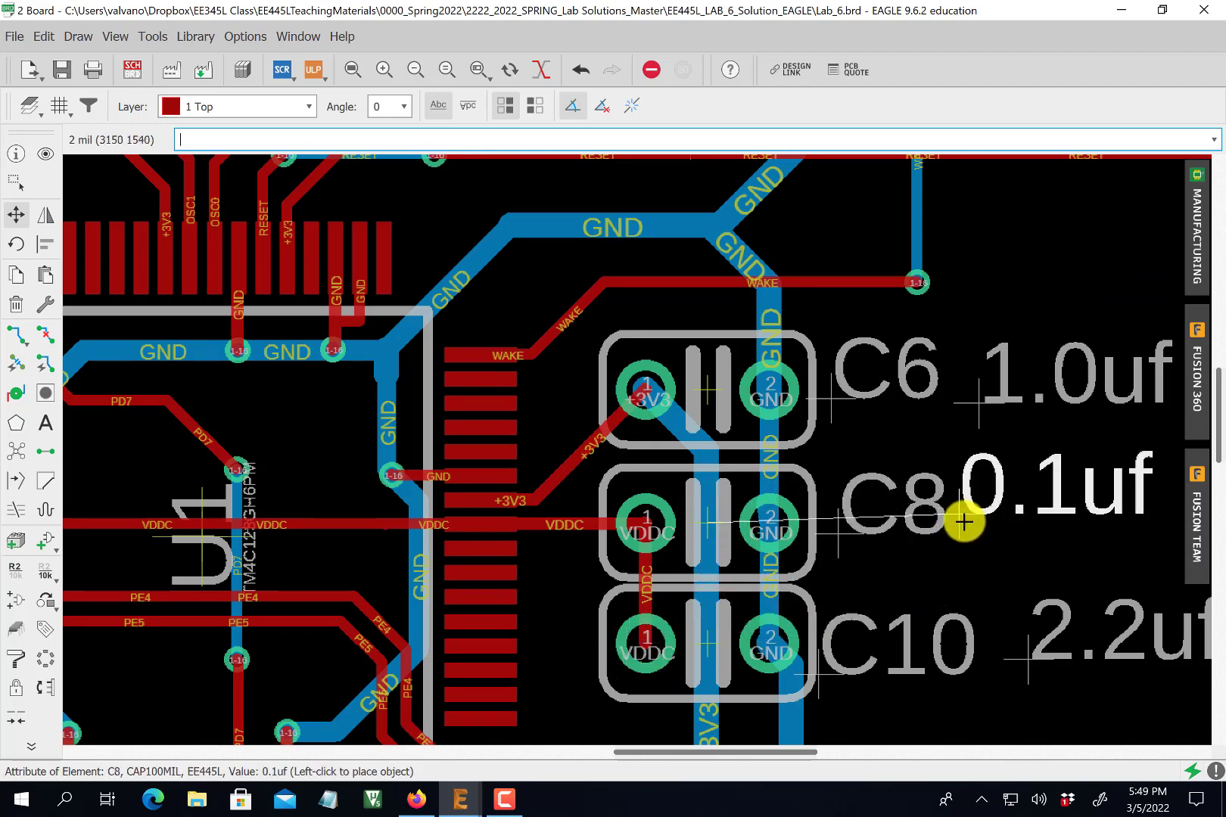
{"action": "left_click", "coordinate": [975, 538]}
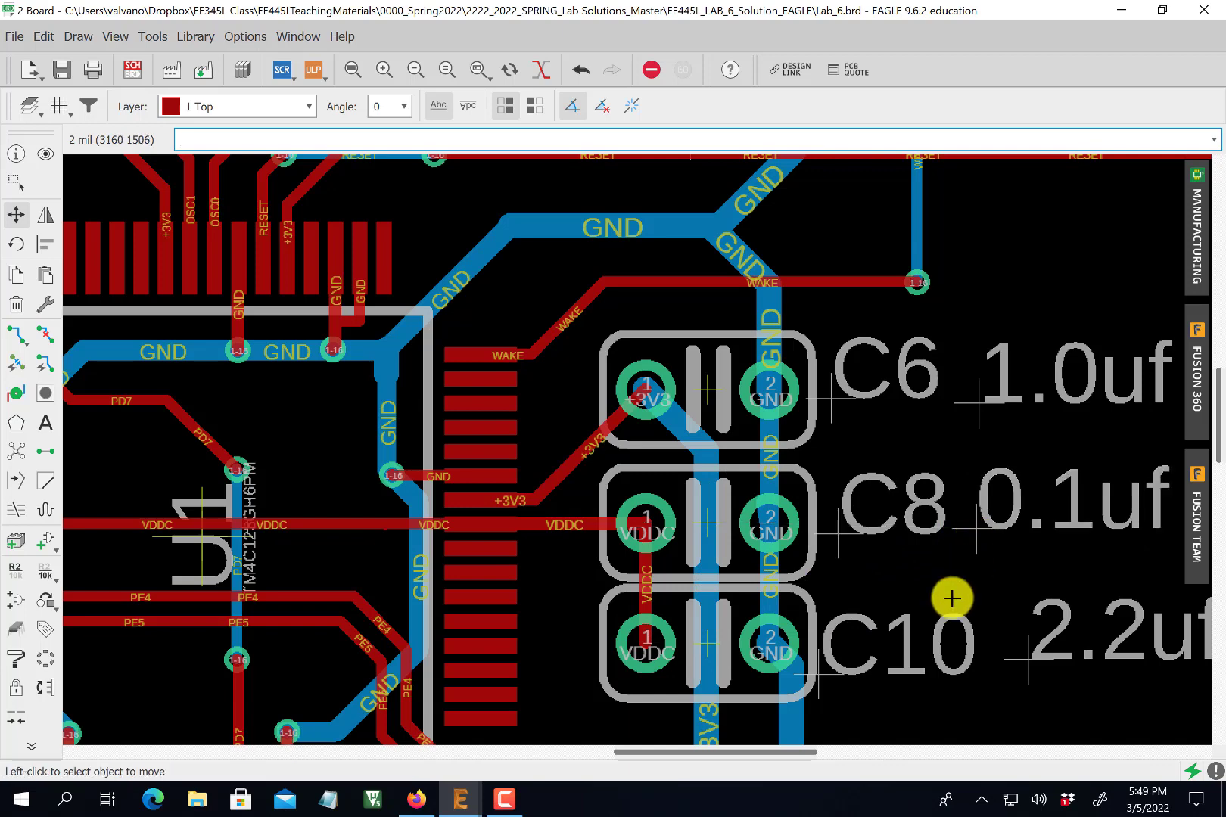
{"action": "scroll", "coordinate": [342, 634], "scroll_direction": "down", "scroll_amount": 4}
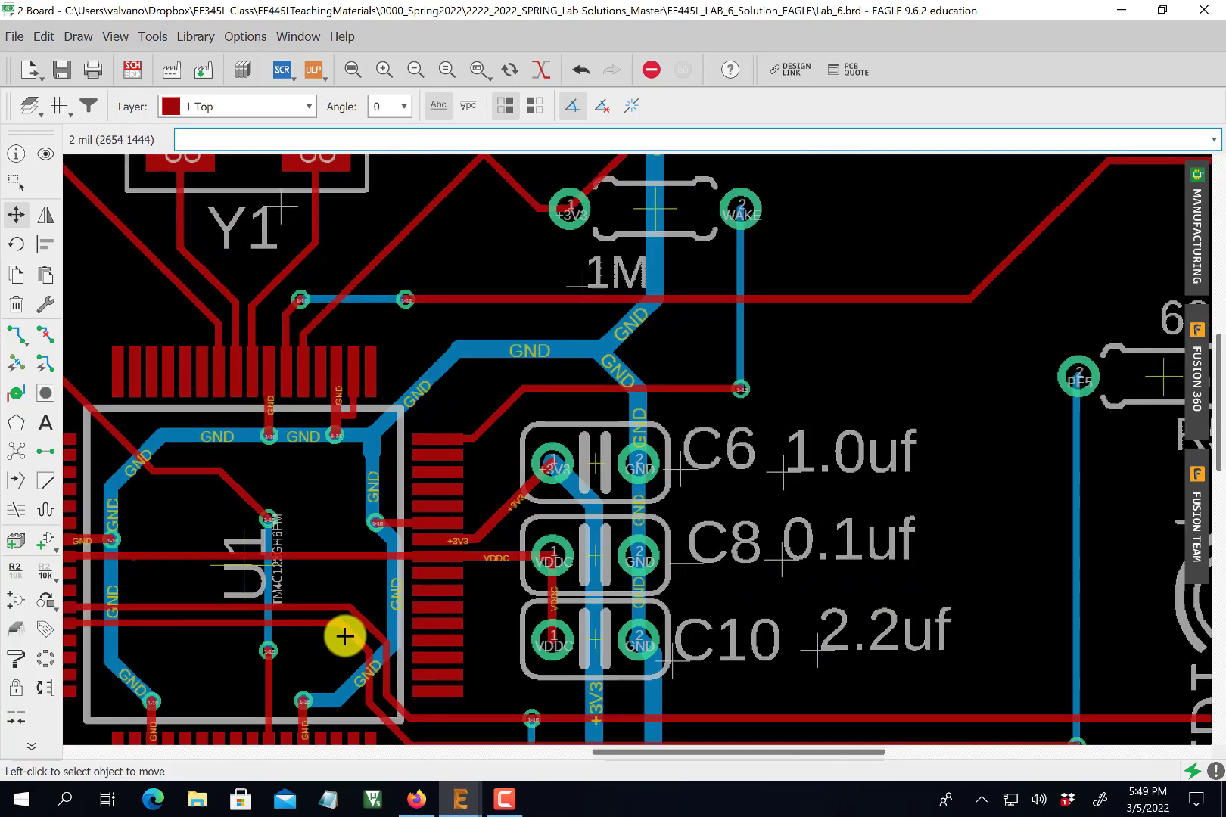
{"action": "scroll", "coordinate": [322, 629], "scroll_direction": "up", "scroll_amount": 1}
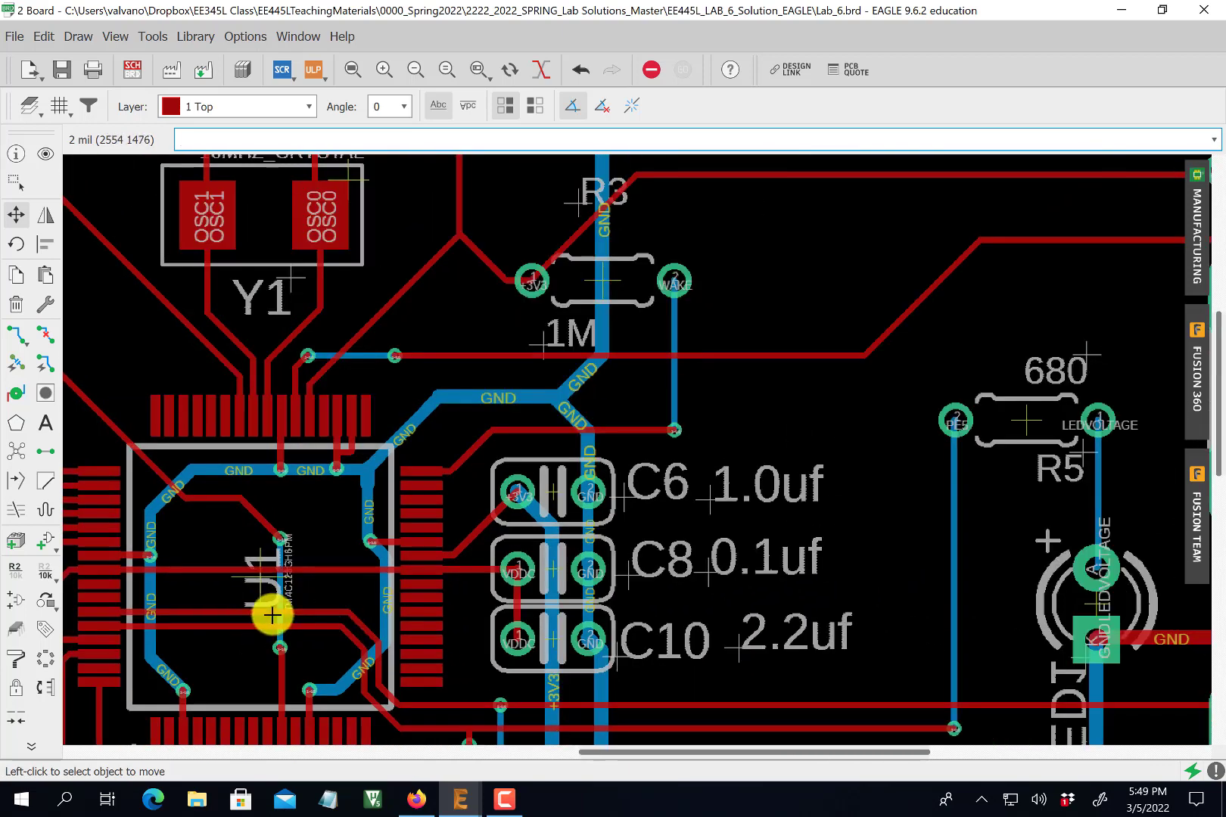
{"action": "scroll", "coordinate": [272, 615], "scroll_direction": "down", "scroll_amount": 2}
{"action": "scroll", "coordinate": [269, 615], "scroll_direction": "up", "scroll_amount": 3}
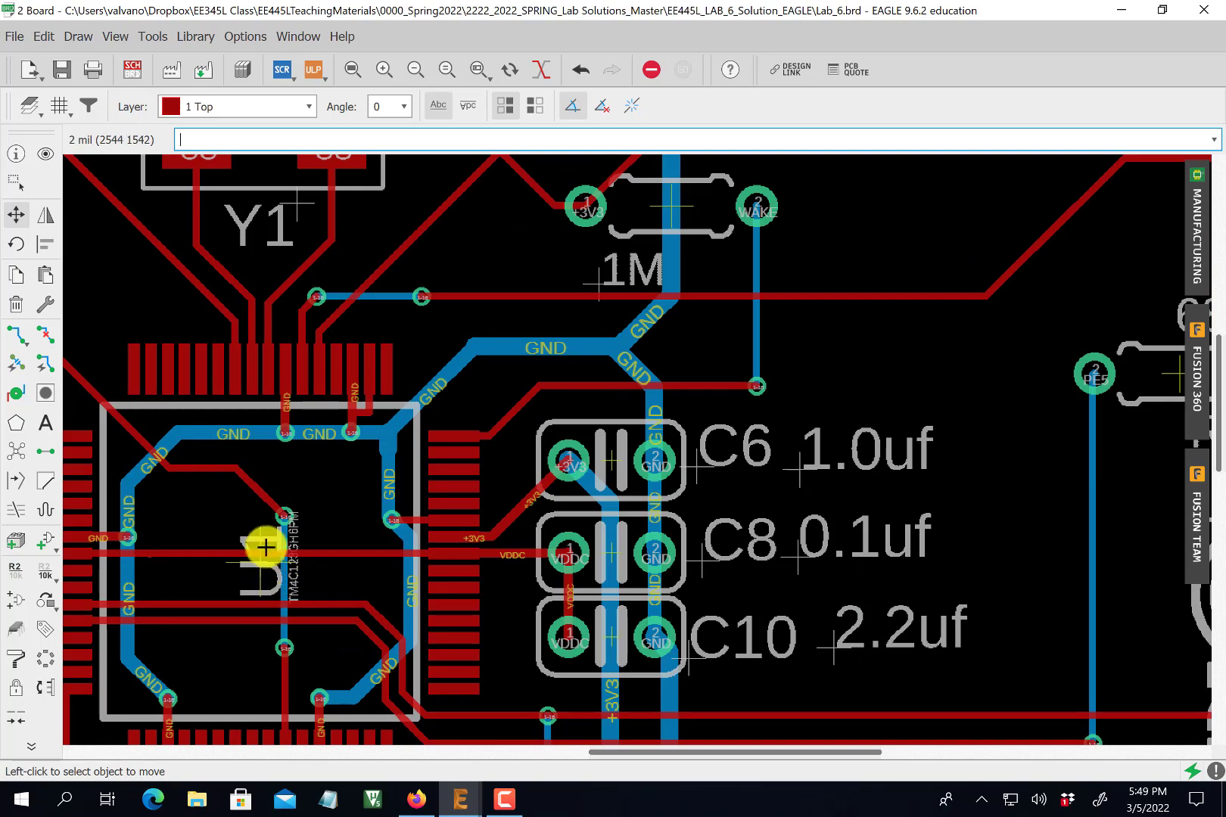
{"action": "scroll", "coordinate": [261, 539], "scroll_direction": "down", "scroll_amount": 2}
{"action": "scroll", "coordinate": [261, 536], "scroll_direction": "up", "scroll_amount": 2}
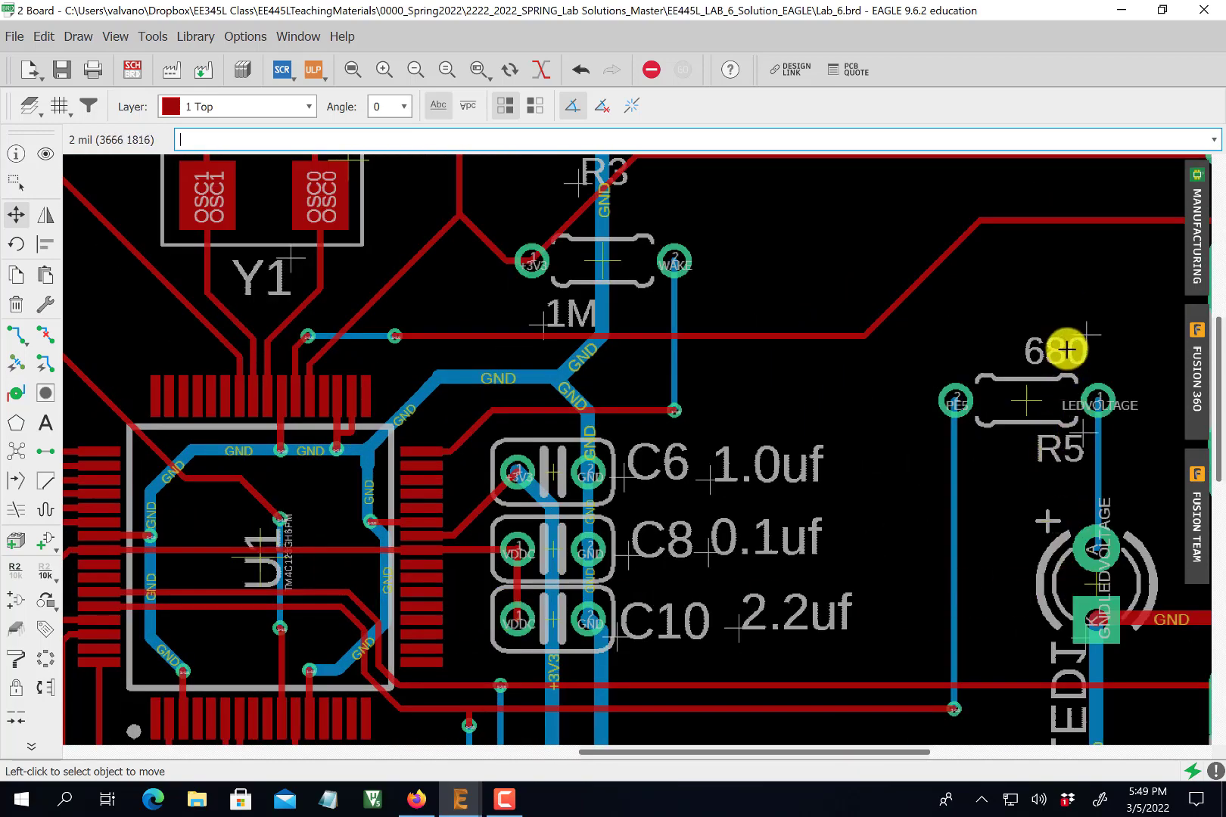
- Shift R5's 680 and name labels left and place LED1's label up-left of the LED
{"action": "left_click", "coordinate": [1090, 333]}
{"action": "left_click", "coordinate": [1060, 334]}
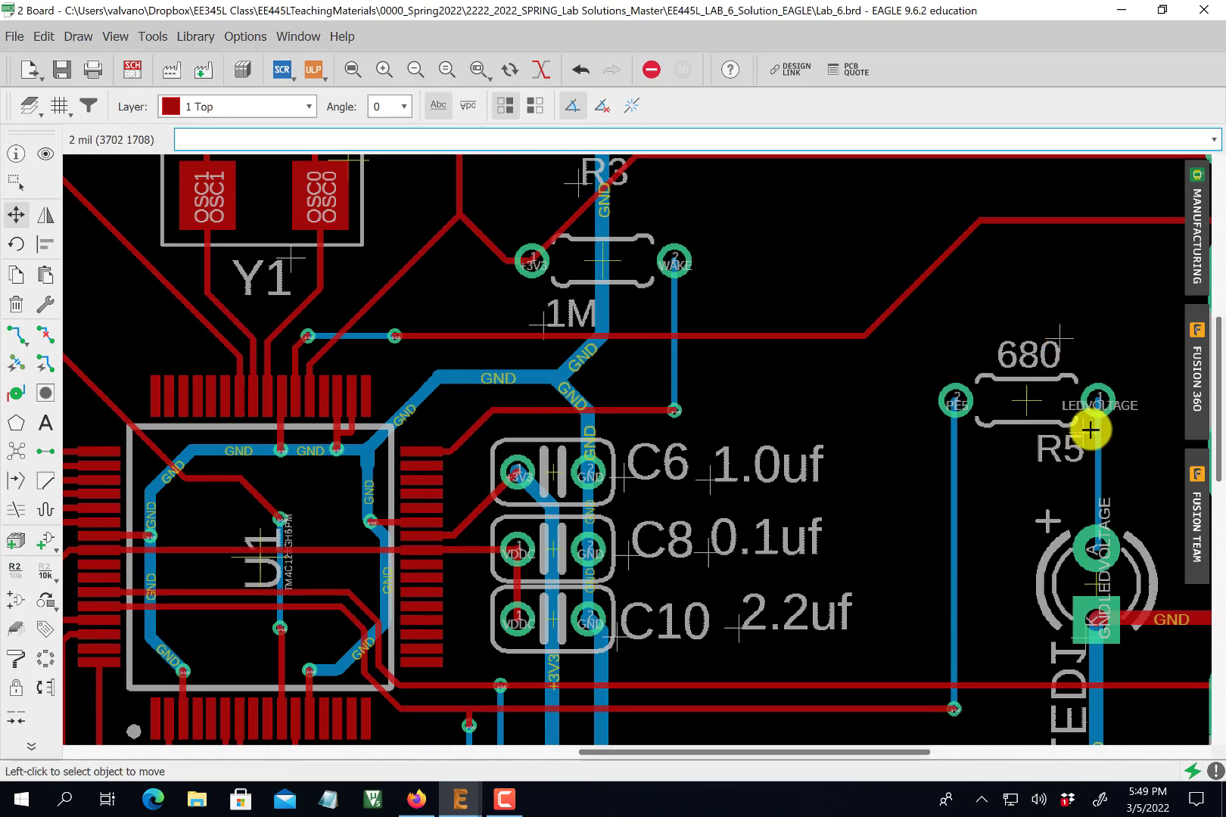
{"action": "left_click", "coordinate": [1090, 430]}
{"action": "left_click", "coordinate": [1058, 436]}
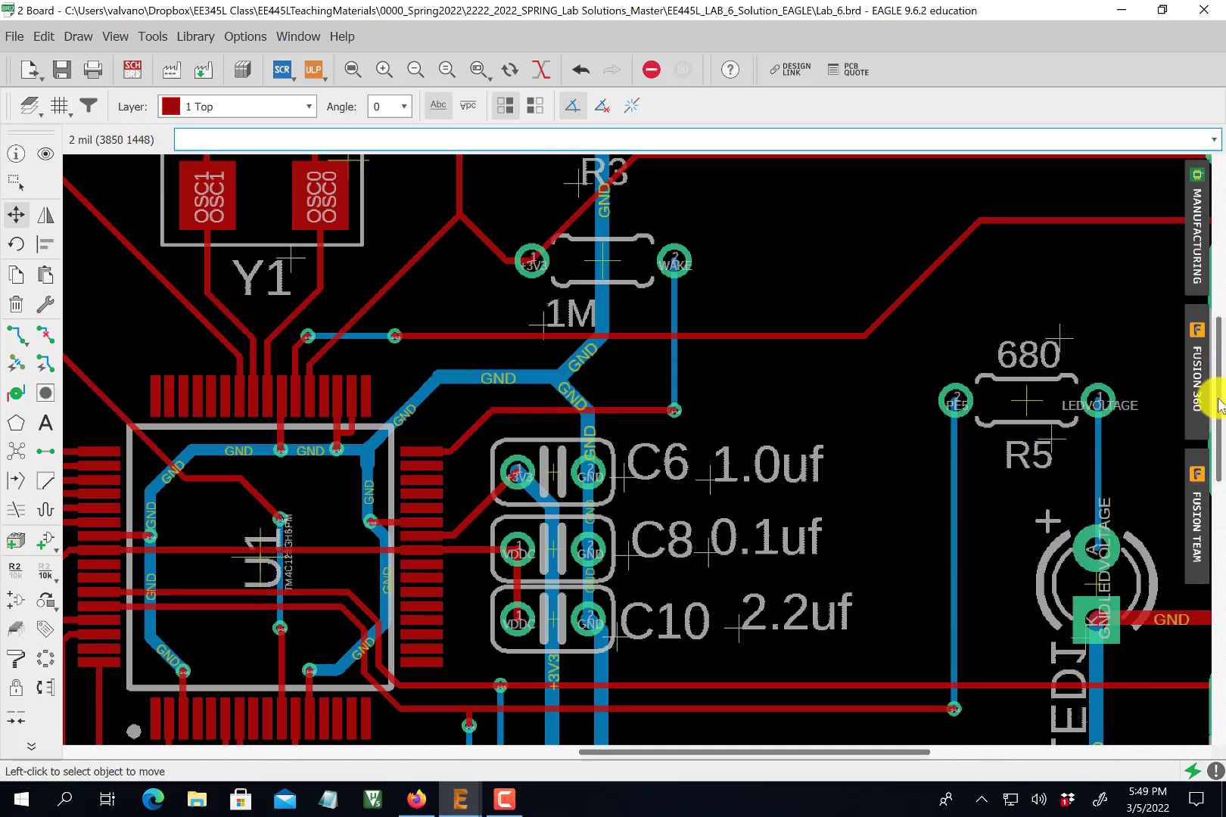
{"action": "left_click_drag", "start_coordinate": [1220, 404], "coordinate": [1133, 515]}
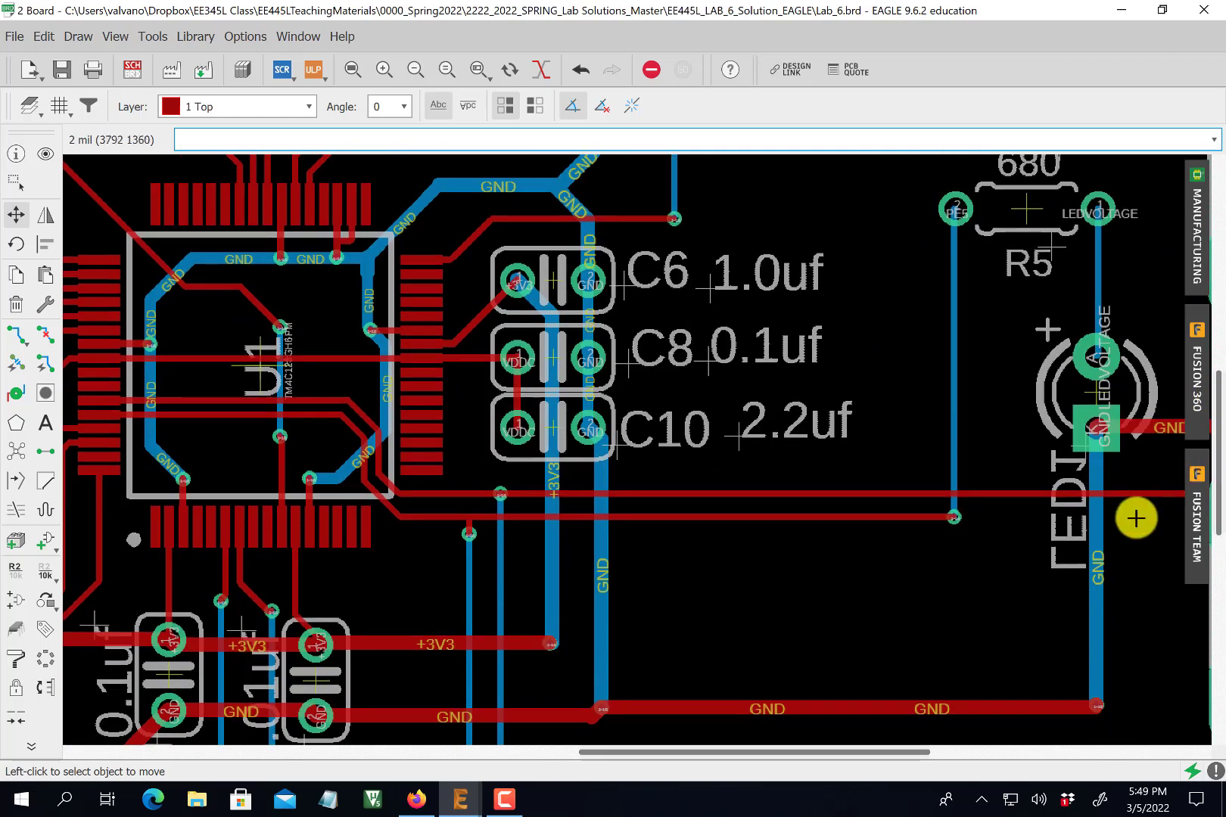
{"action": "left_click", "coordinate": [1081, 447]}
{"action": "left_click", "coordinate": [1020, 348]}
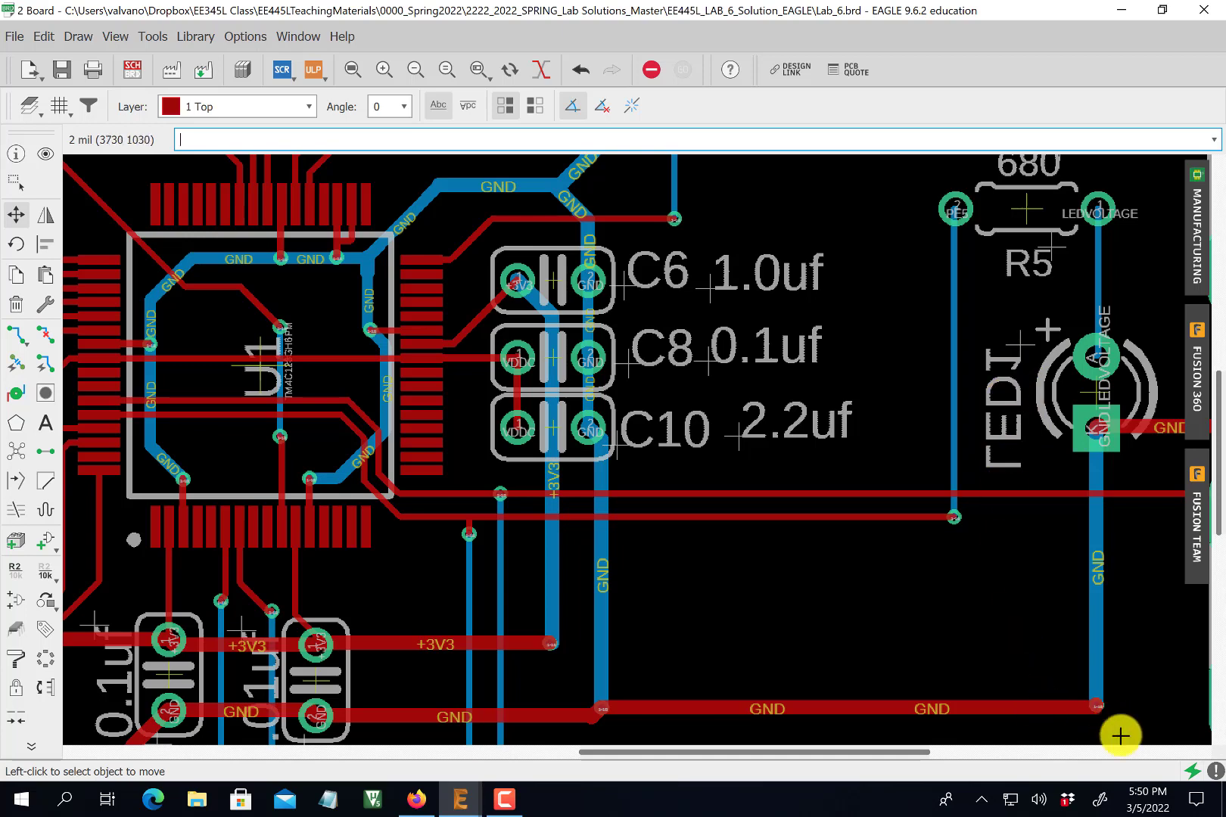
{"action": "left_click_drag", "start_coordinate": [1220, 519], "coordinate": [1220, 571]}
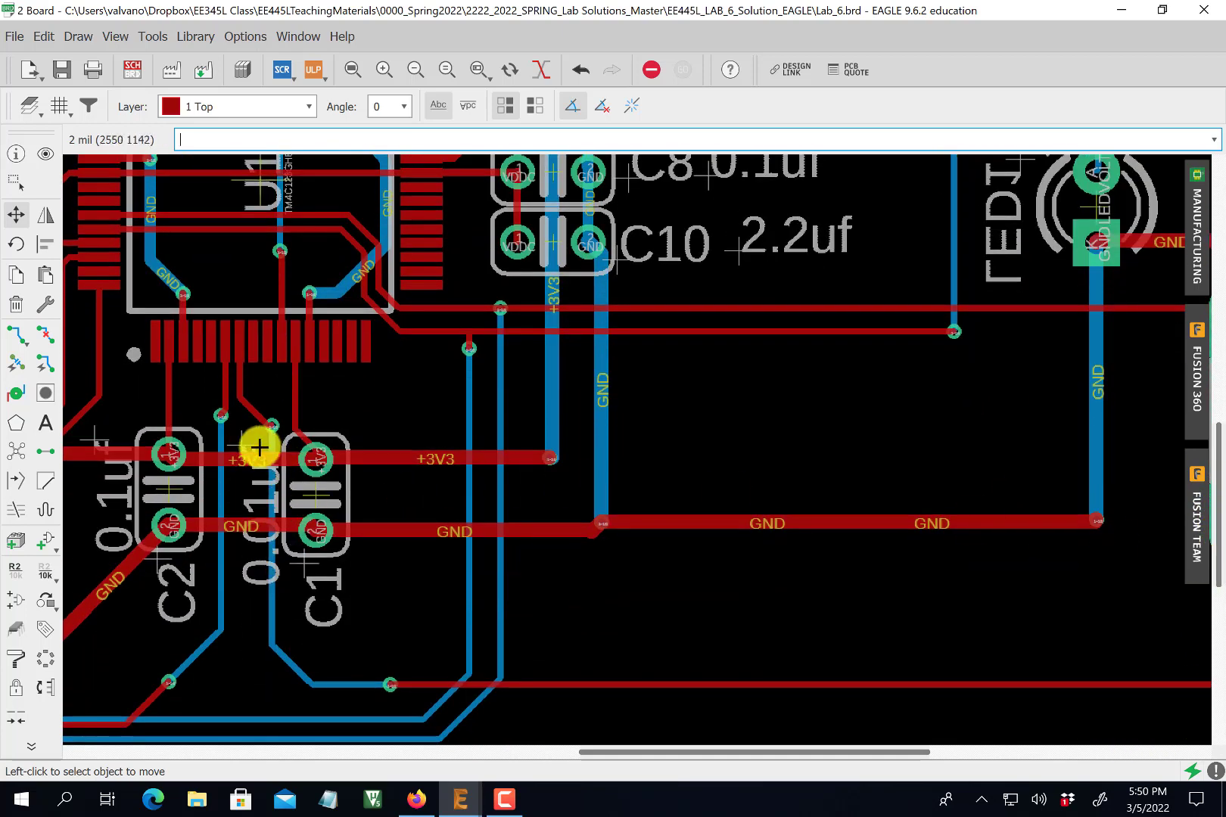
- Place C1's 0.01uf label right of C1 and C2's 0.1uf label beside C2
{"action": "left_click", "coordinate": [237, 442]}
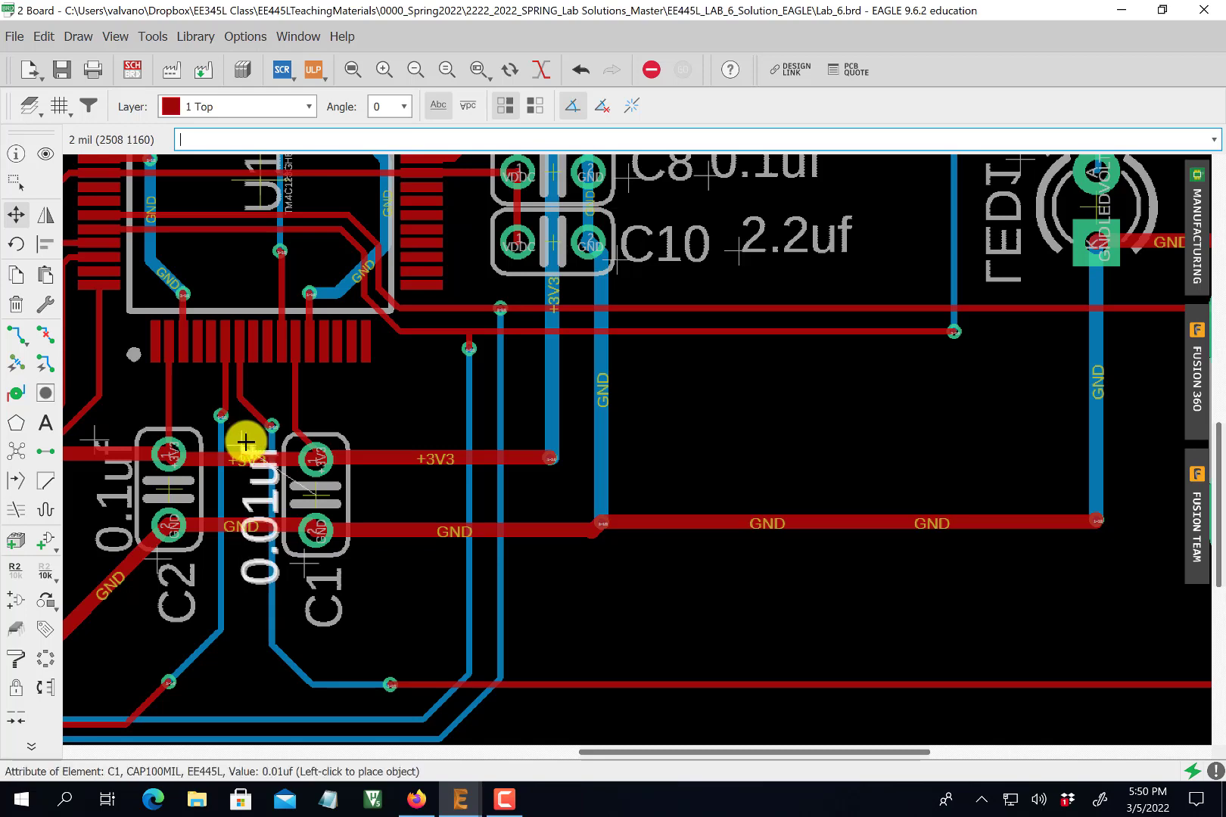
{"action": "left_click", "coordinate": [369, 446]}
{"action": "left_click", "coordinate": [96, 436]}
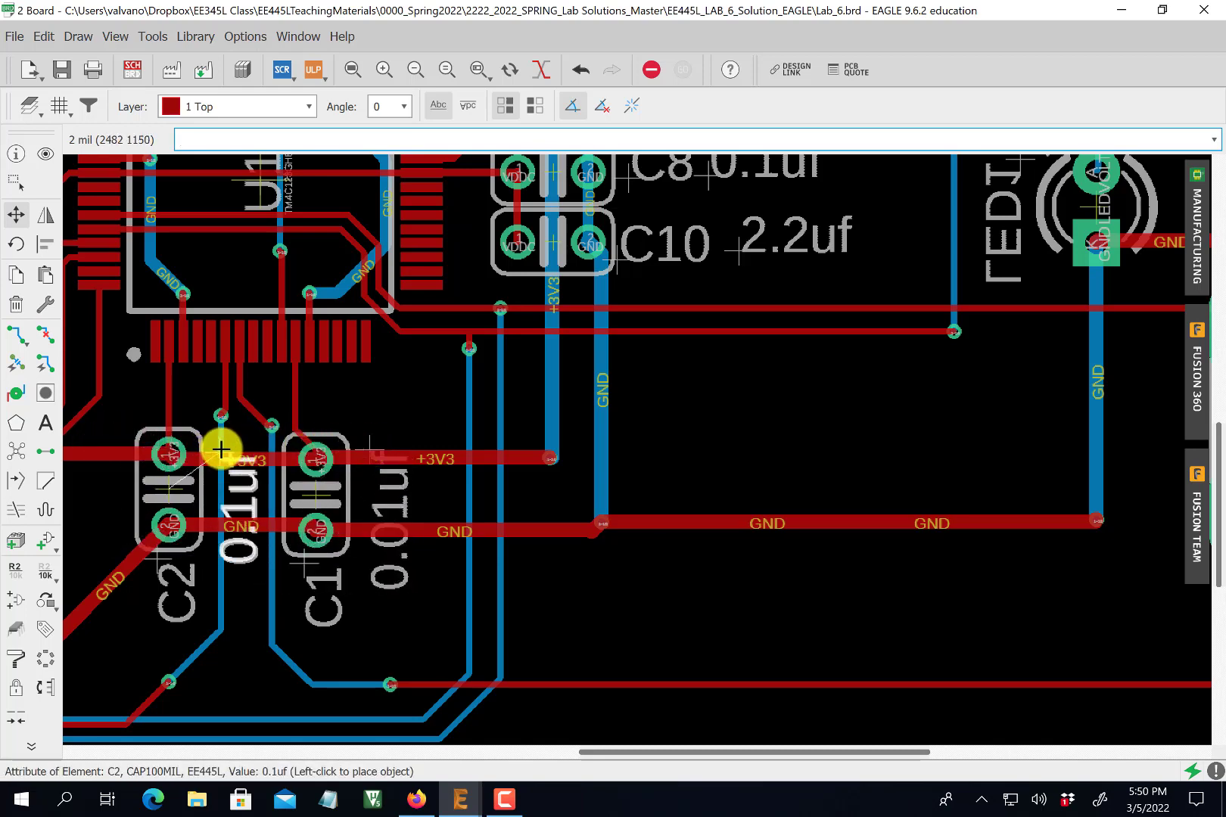
{"action": "left_click", "coordinate": [218, 449]}
{"action": "left_click", "coordinate": [217, 447]}
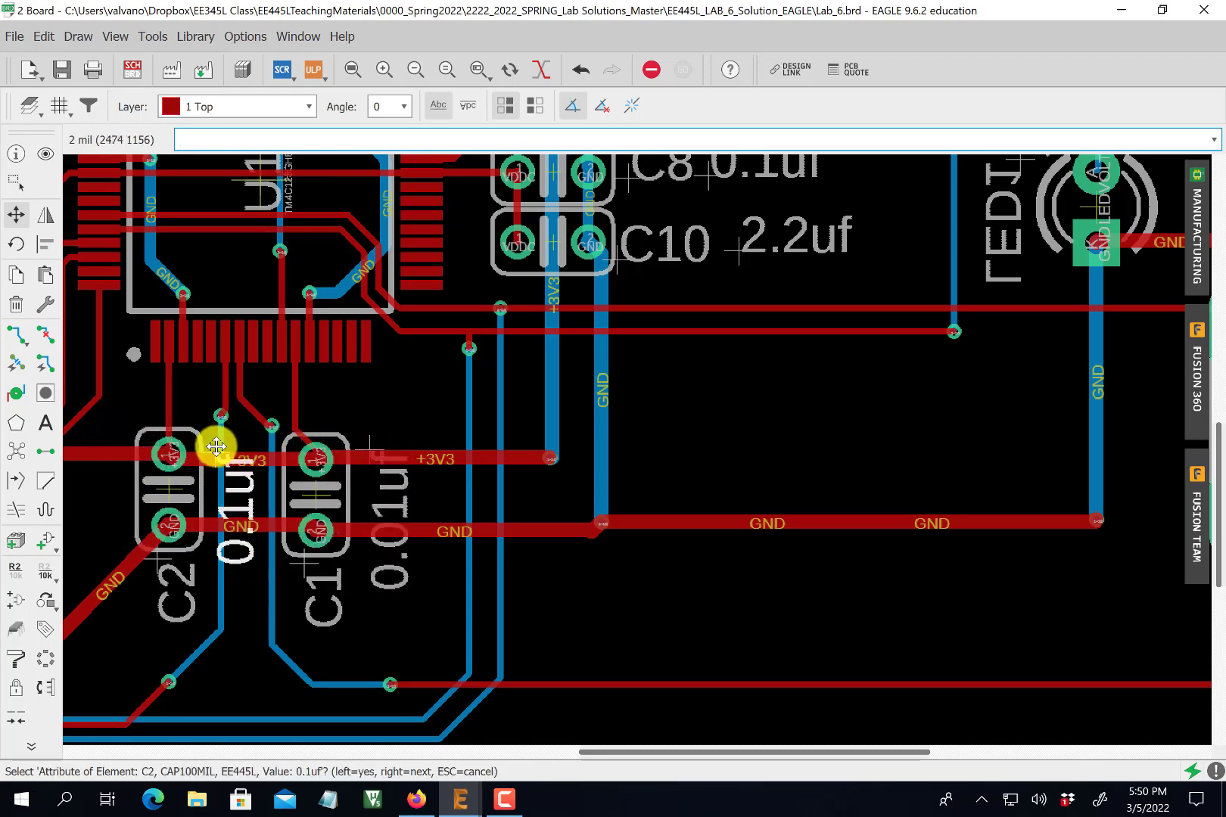
{"action": "left_click", "coordinate": [216, 447]}
{"action": "left_click", "coordinate": [221, 454]}
{"action": "scroll", "coordinate": [644, 579], "scroll_direction": "down", "scroll_amount": 4}
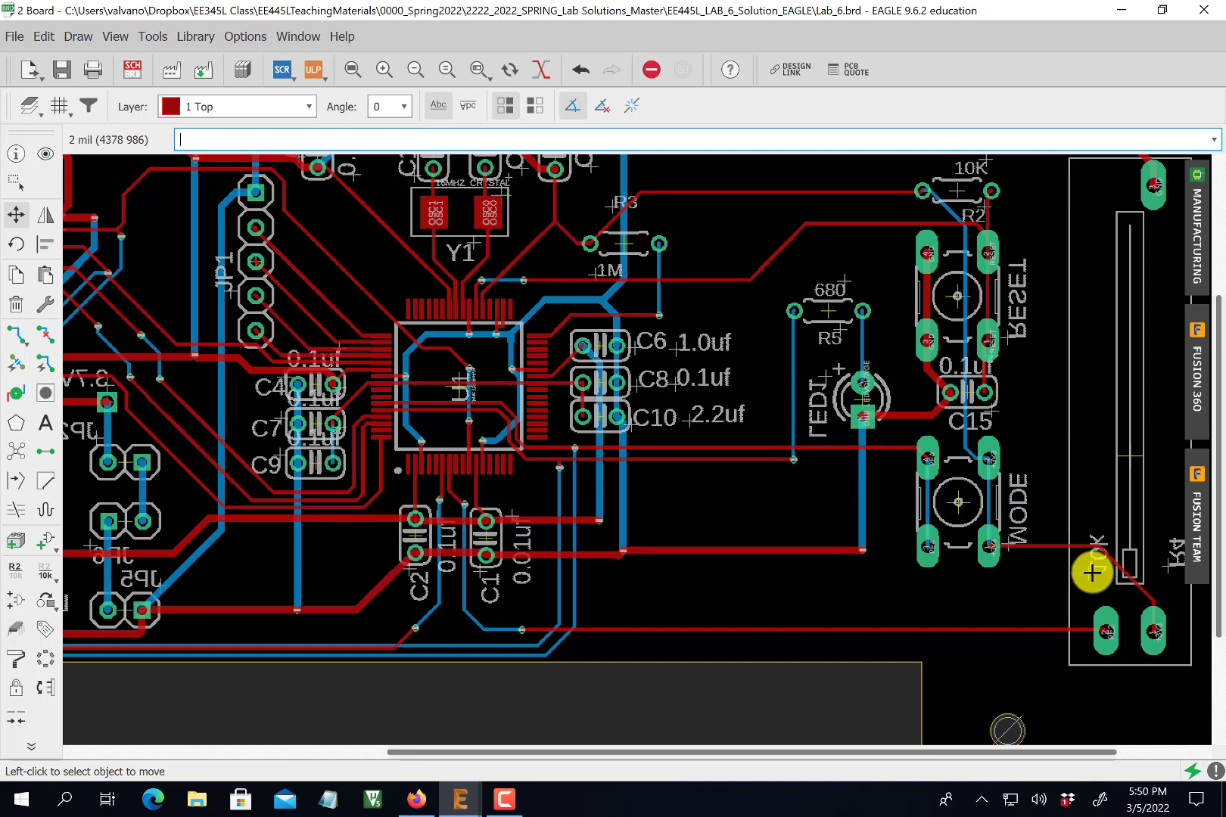
{"action": "scroll", "coordinate": [1166, 630], "scroll_direction": "down", "scroll_amount": 1}
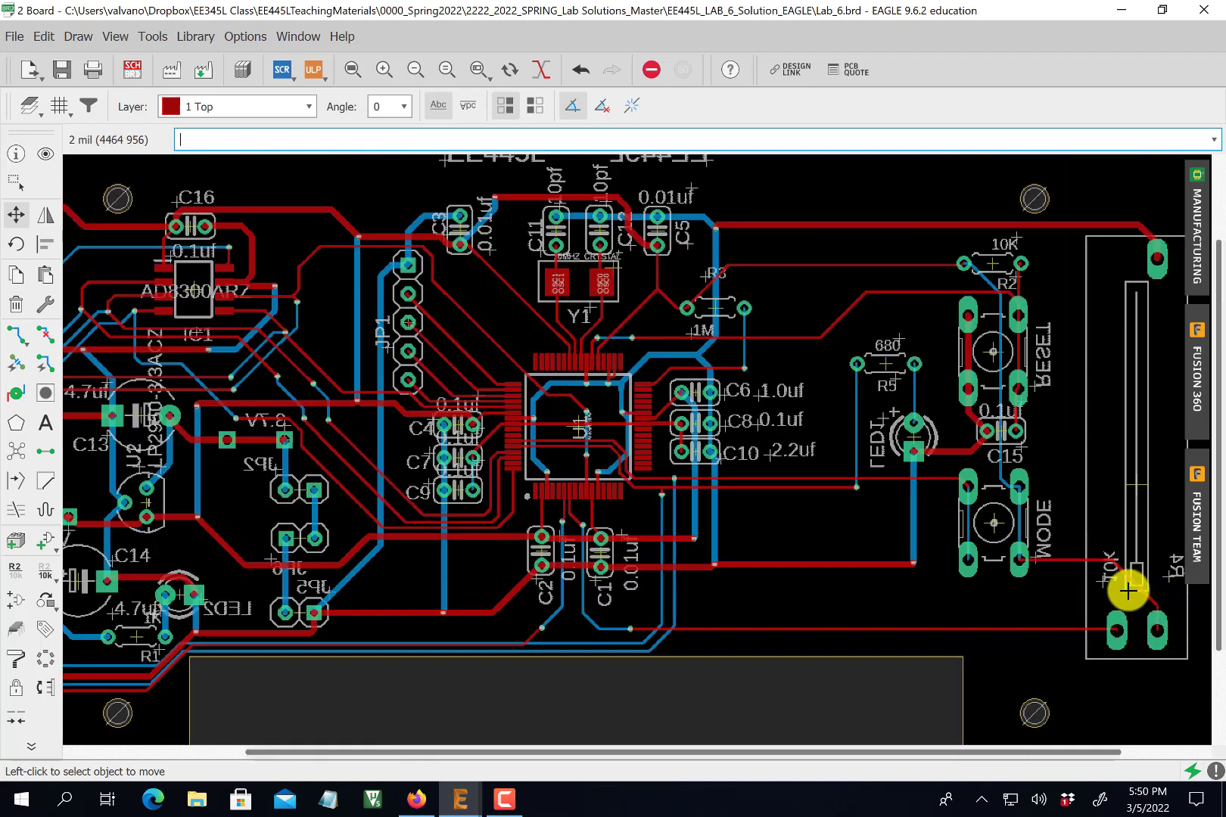
- Move R4's label below the slide pot, LED2's near C14, and R1's below the resistor
{"action": "left_click", "coordinate": [1169, 577]}
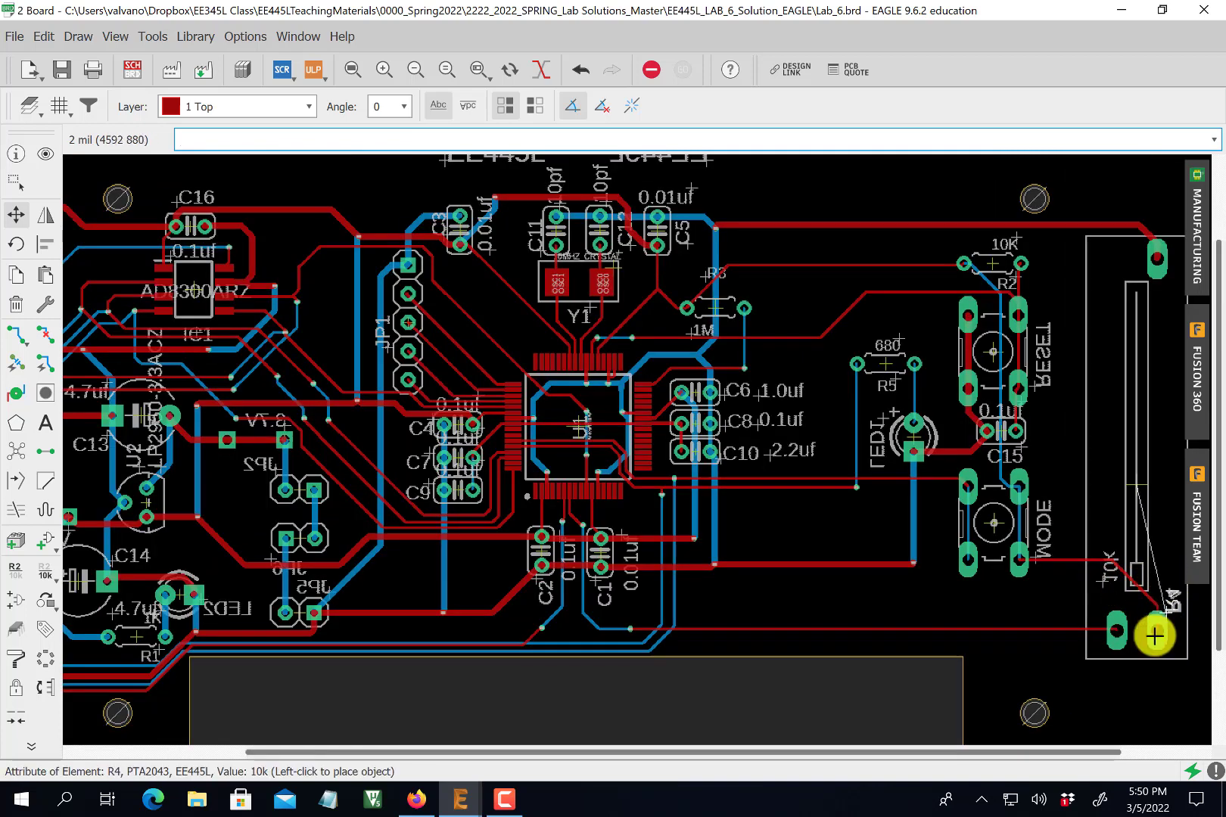
{"action": "left_click", "coordinate": [1147, 677]}
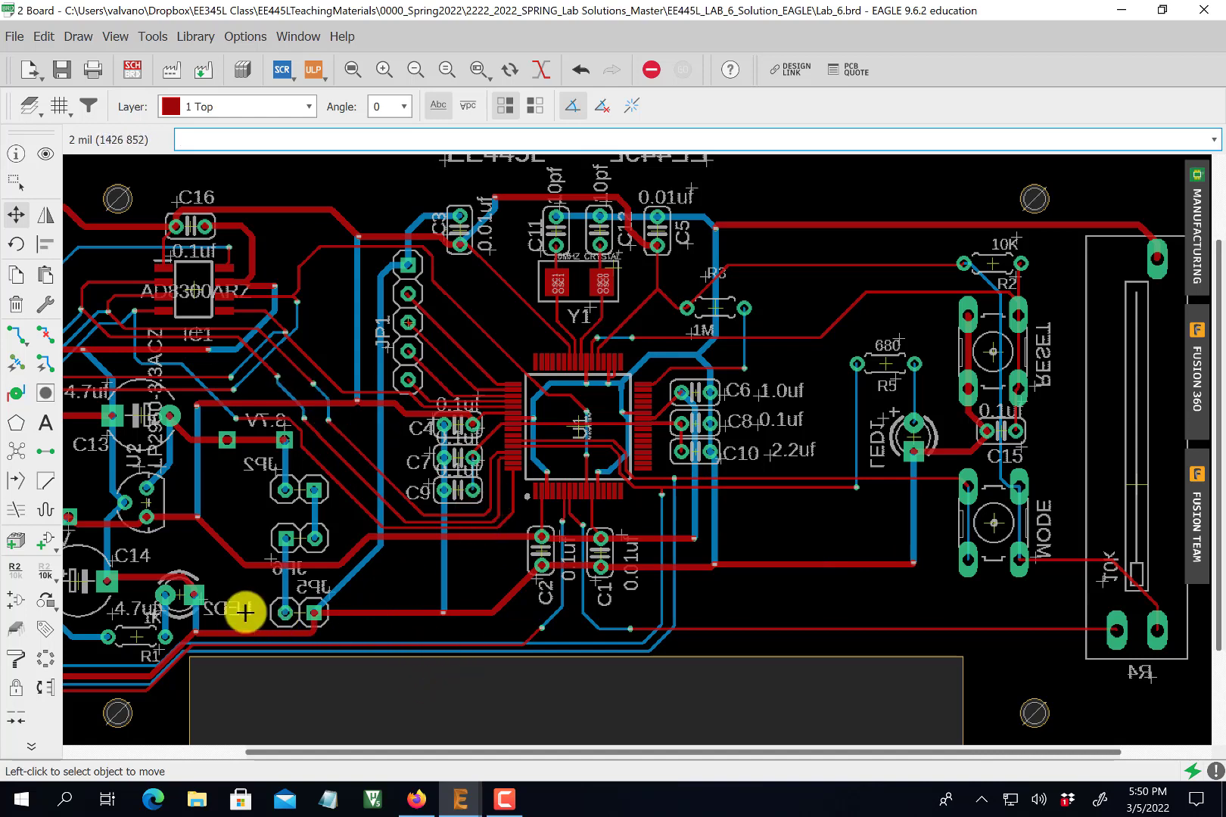
{"action": "left_click", "coordinate": [207, 598]}
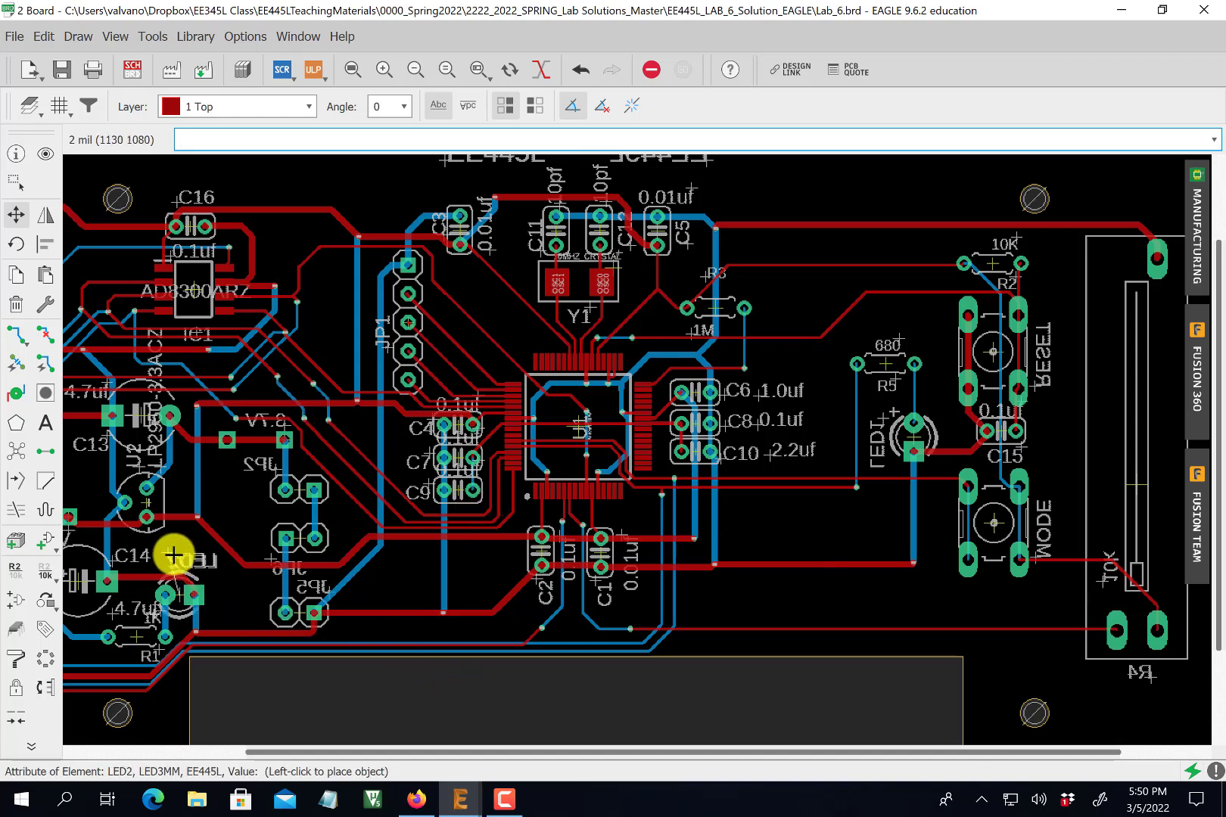
{"action": "left_click", "coordinate": [172, 553]}
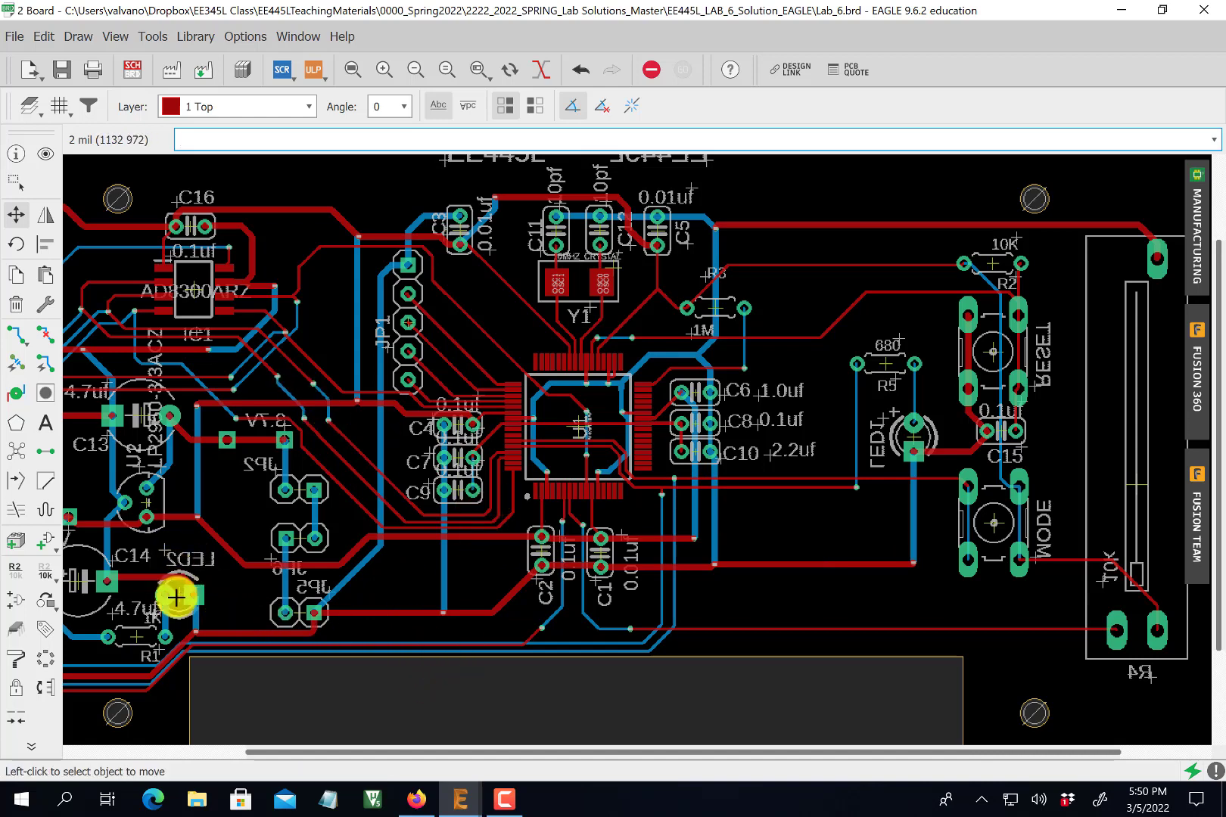
{"action": "left_click", "coordinate": [155, 653]}
{"action": "left_click", "coordinate": [139, 653]}
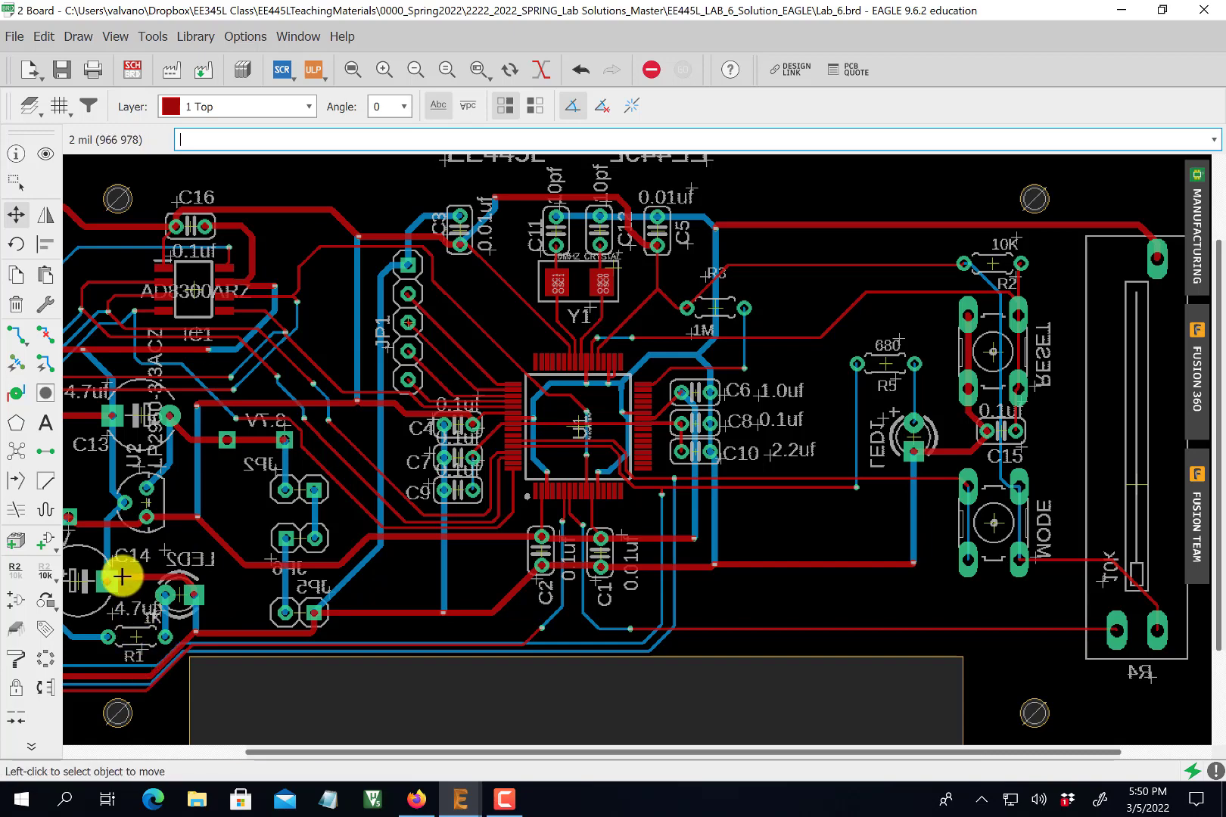
{"action": "left_click_drag", "start_coordinate": [288, 753], "coordinate": [135, 752]}
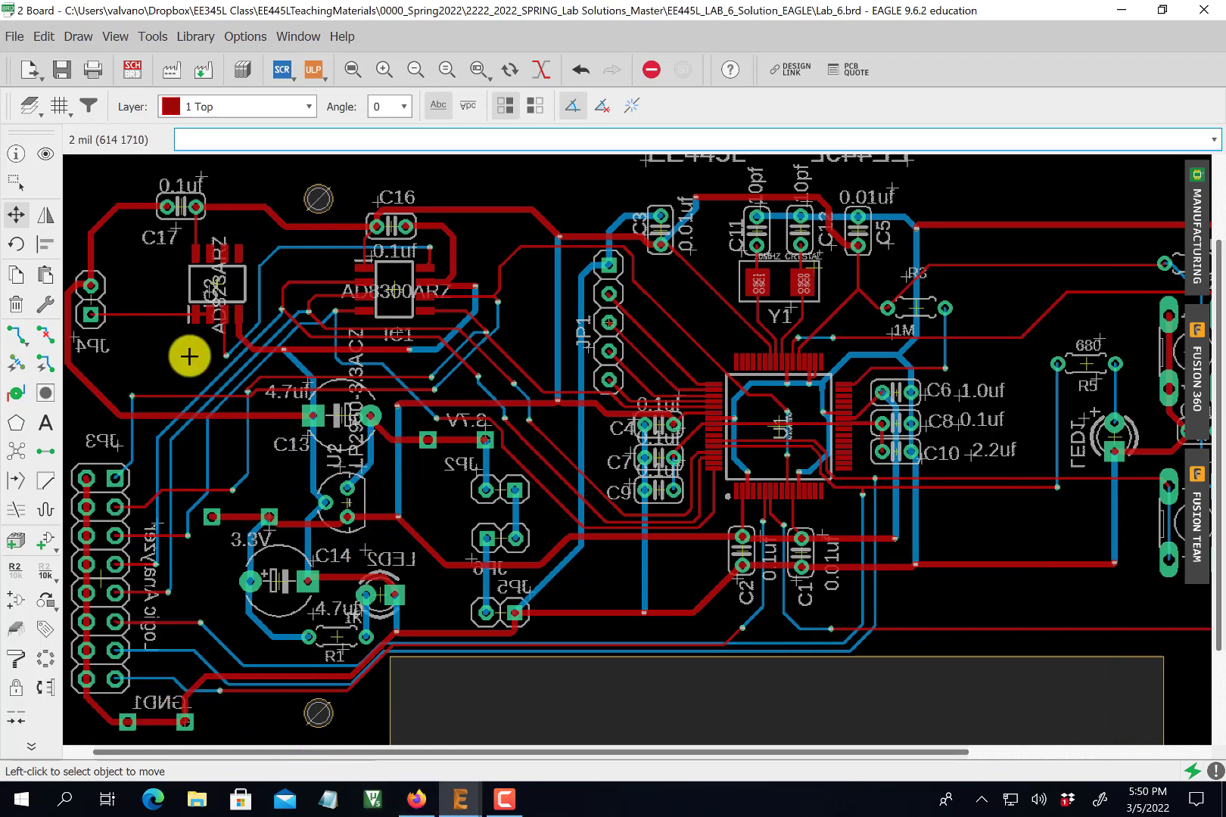
- Nudge C17's 0.1uf label and set IC2's name label vertically to its left
{"action": "left_click", "coordinate": [200, 179]}
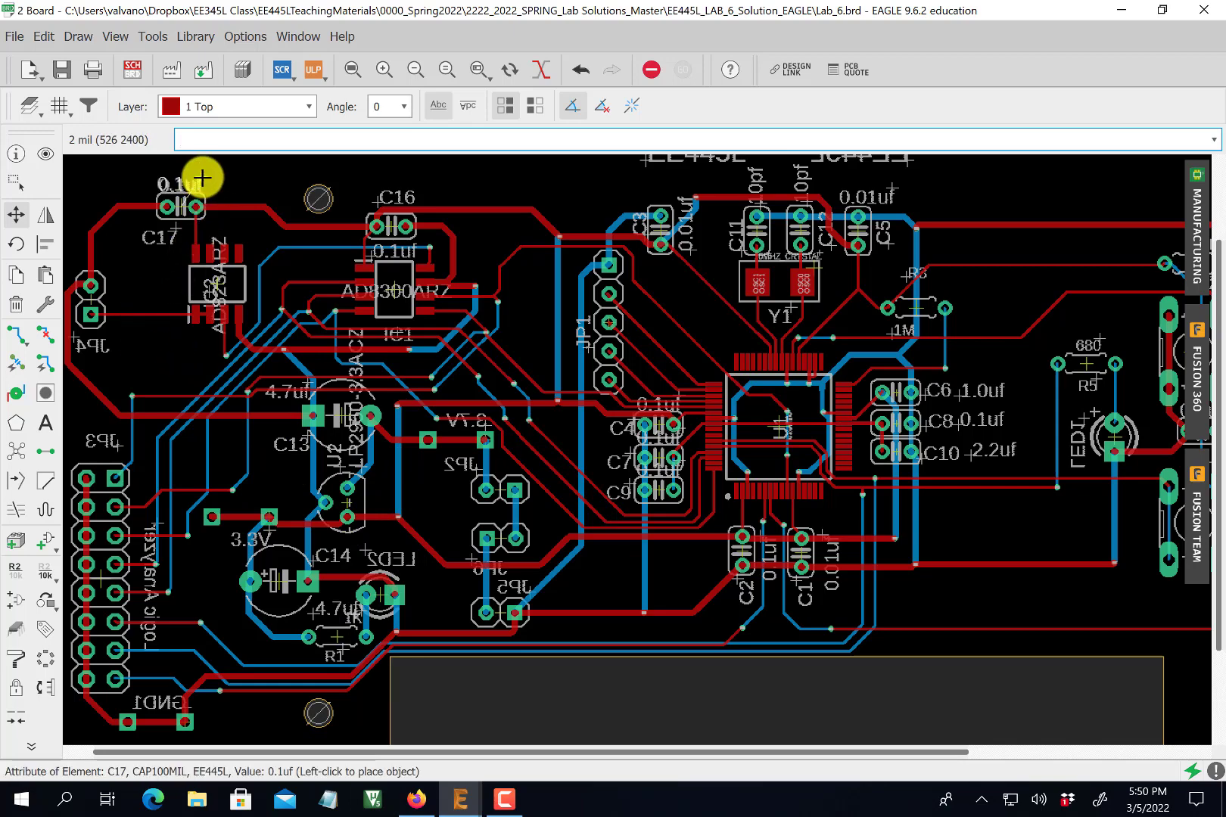
{"action": "left_click", "coordinate": [203, 174]}
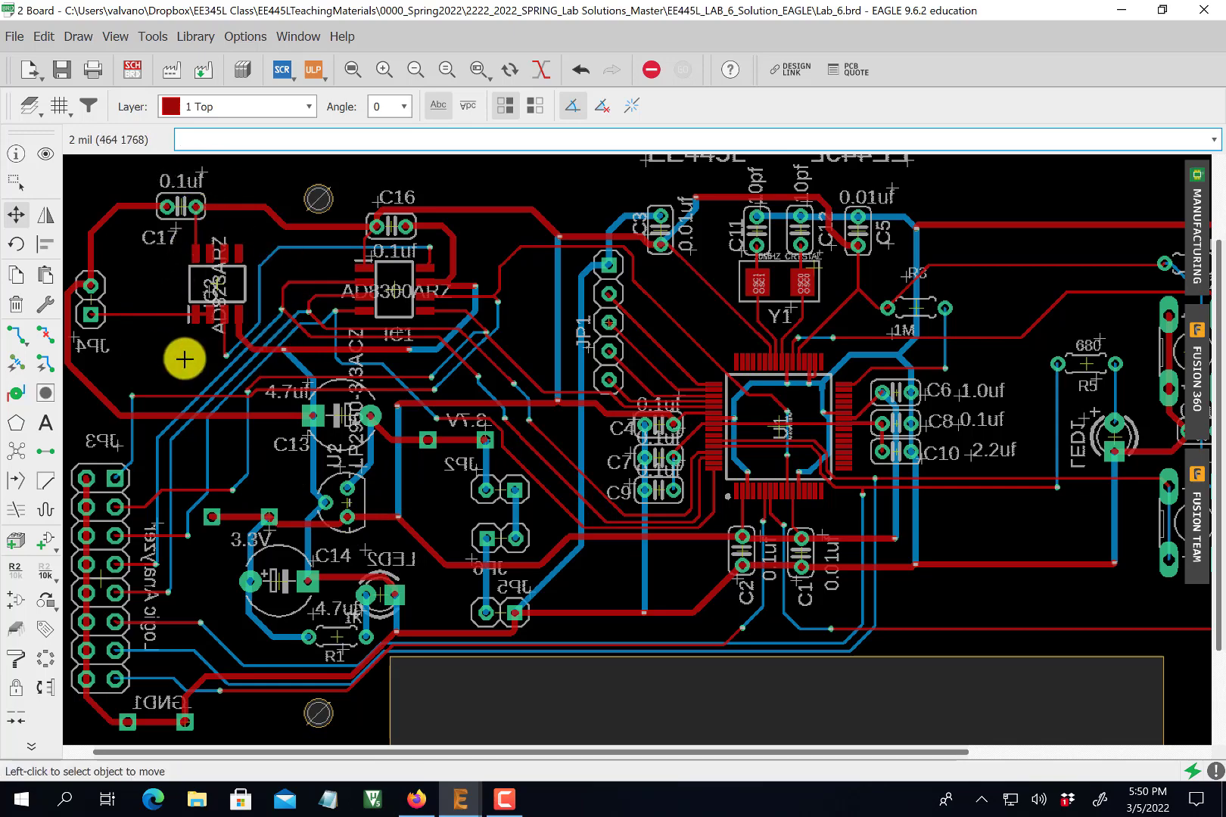
{"action": "scroll", "coordinate": [190, 358], "scroll_direction": "up", "scroll_amount": 2}
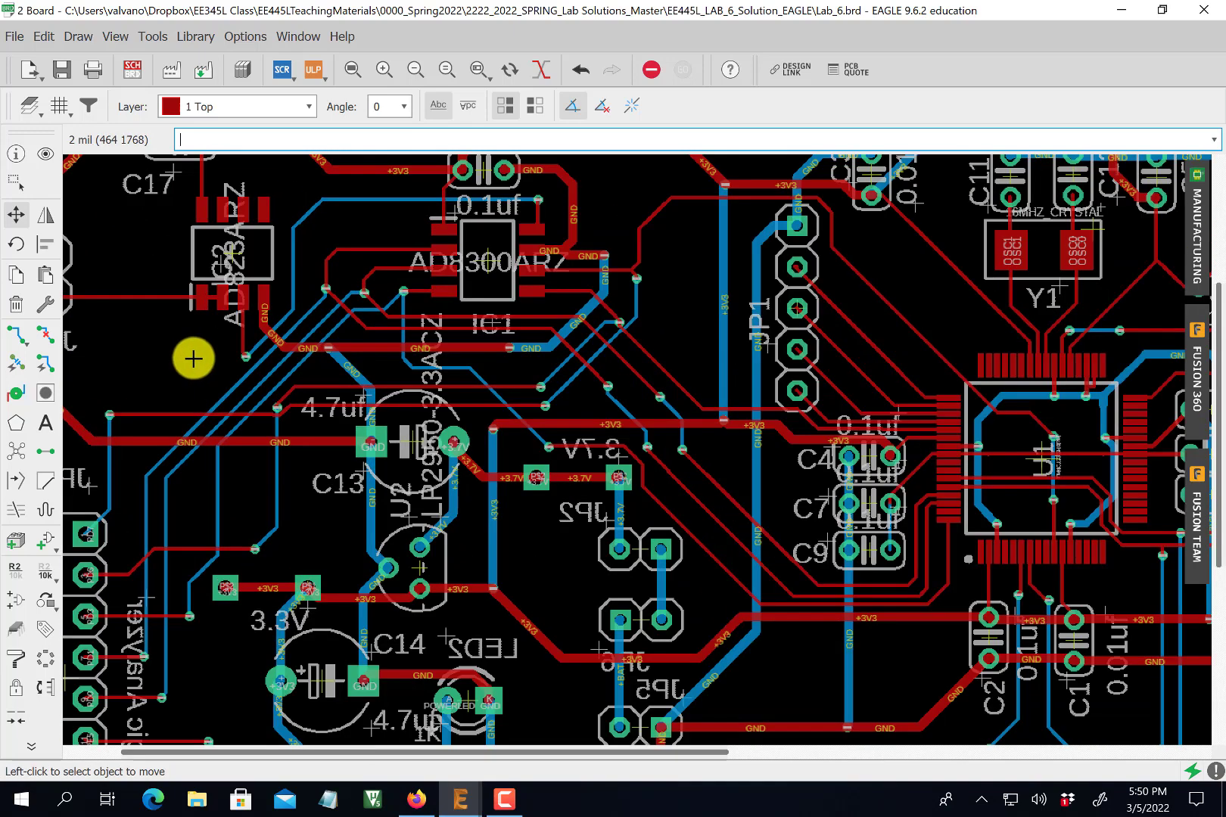
{"action": "left_click", "coordinate": [217, 265]}
{"action": "left_click", "coordinate": [161, 250]}
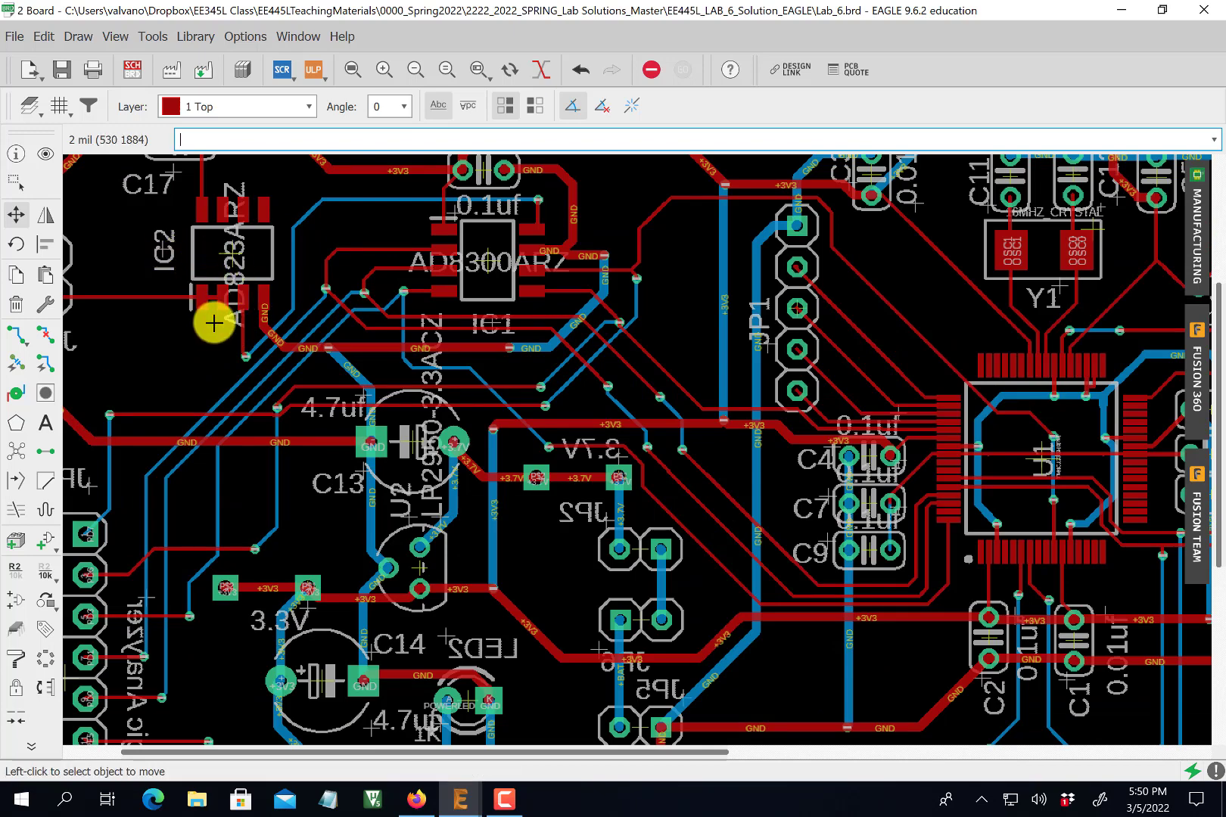
{"action": "scroll", "coordinate": [246, 291], "scroll_direction": "up", "scroll_amount": 3}
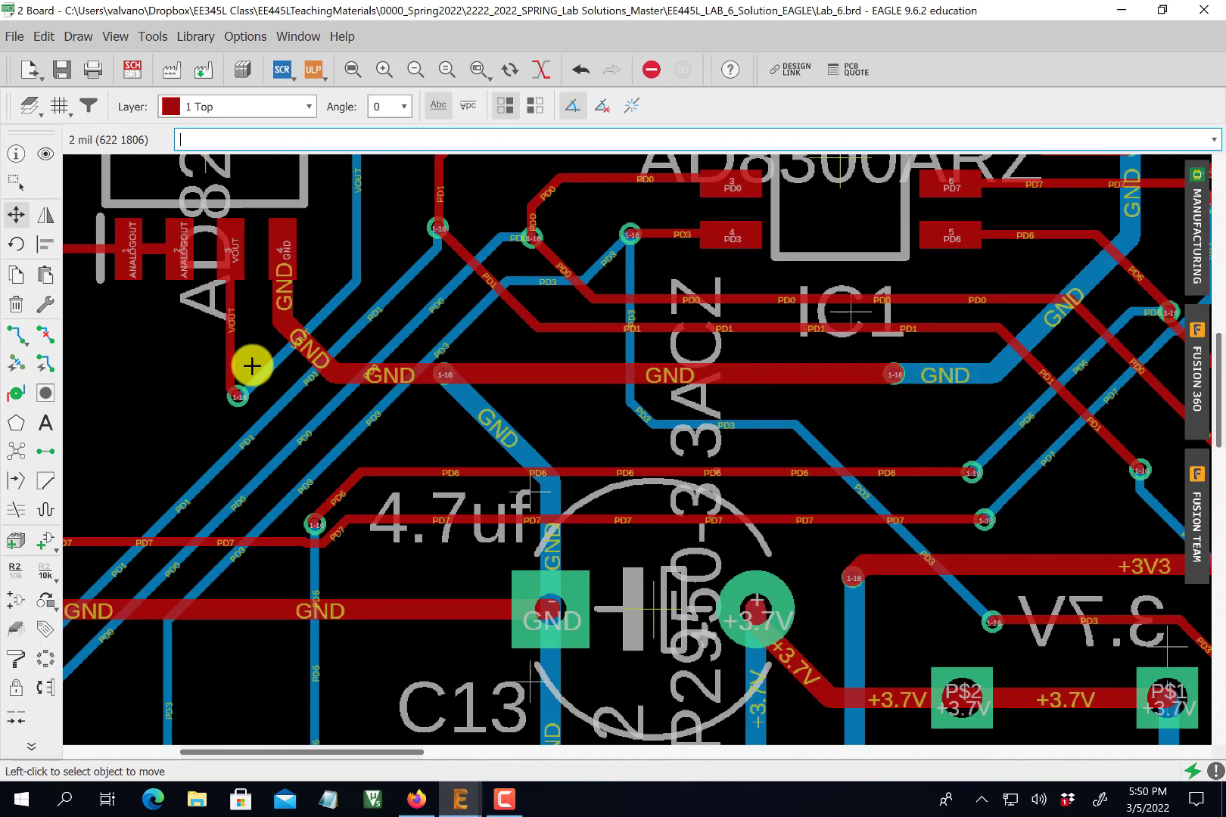
{"action": "scroll", "coordinate": [252, 366], "scroll_direction": "down", "scroll_amount": 3}
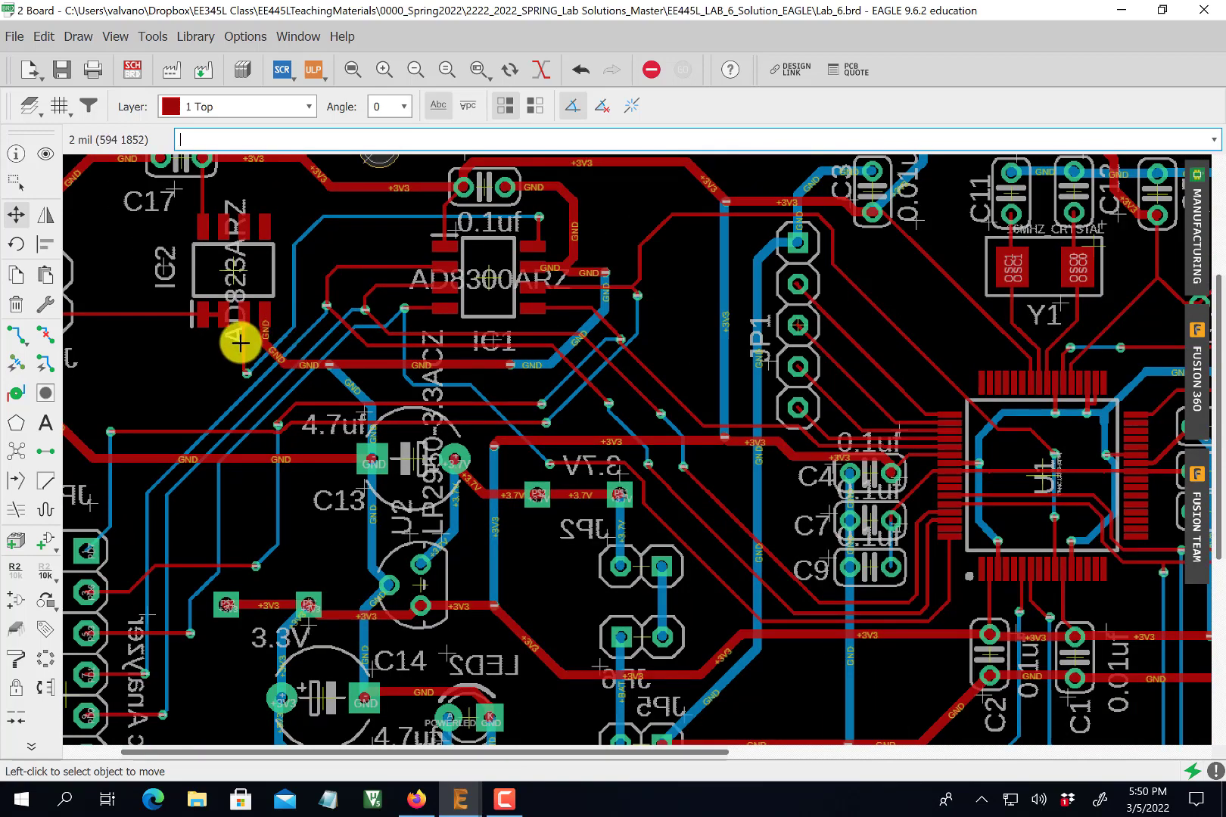
{"action": "left_click", "coordinate": [240, 343]}
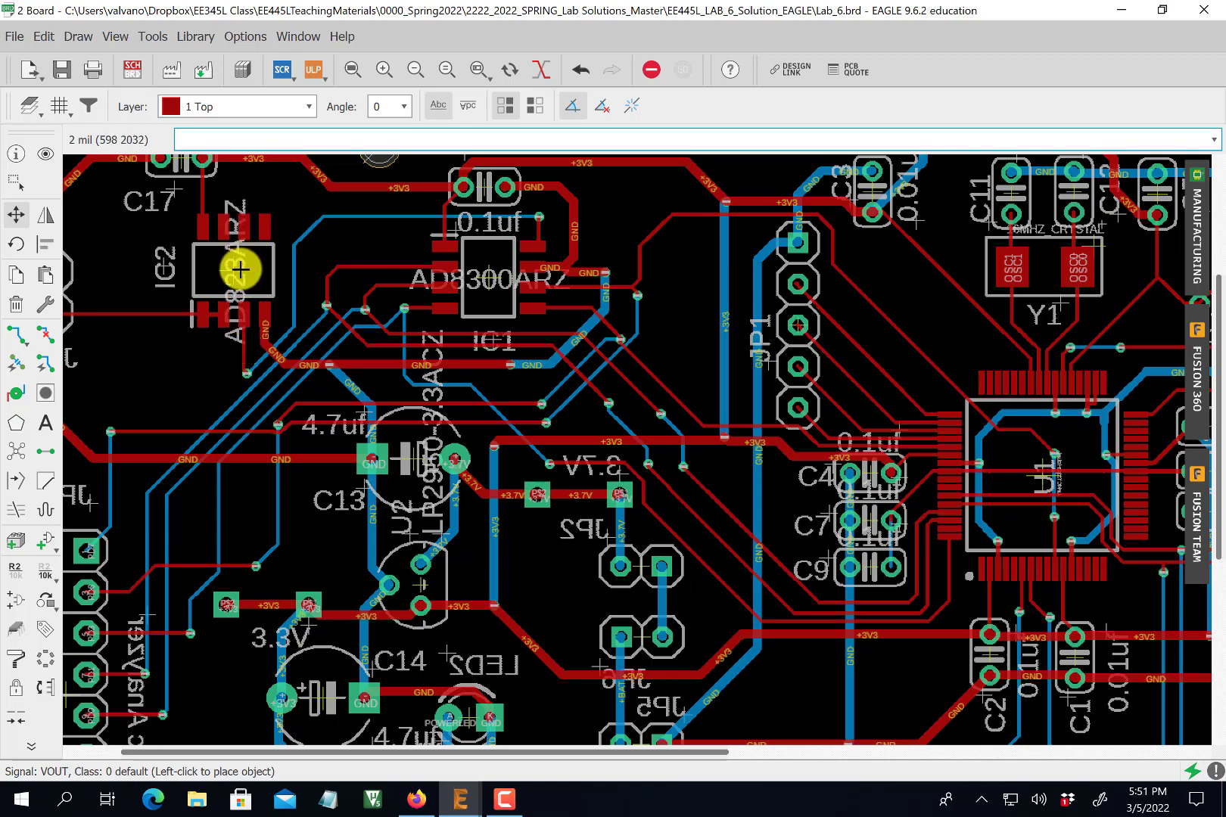
{"action": "scroll", "coordinate": [221, 309], "scroll_direction": "up", "scroll_amount": 5}
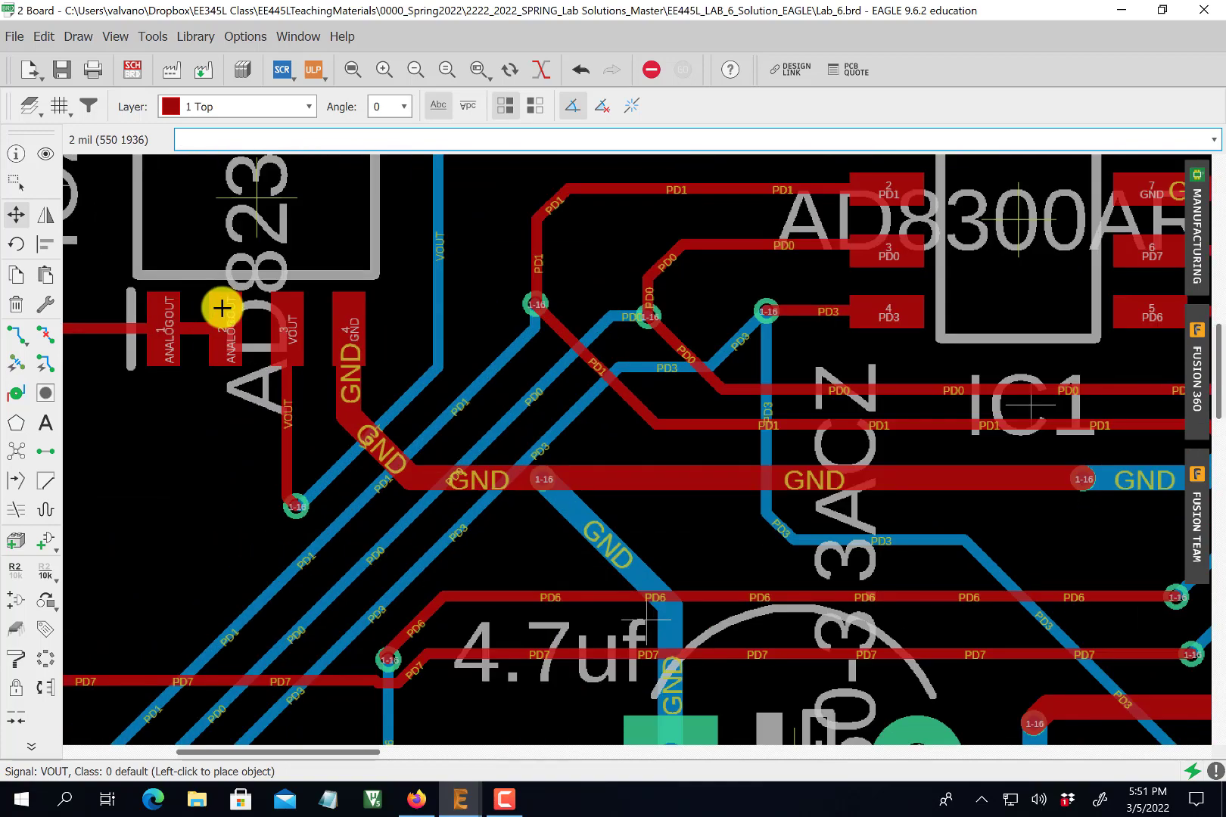
{"action": "scroll", "coordinate": [221, 308], "scroll_direction": "down", "scroll_amount": 5}
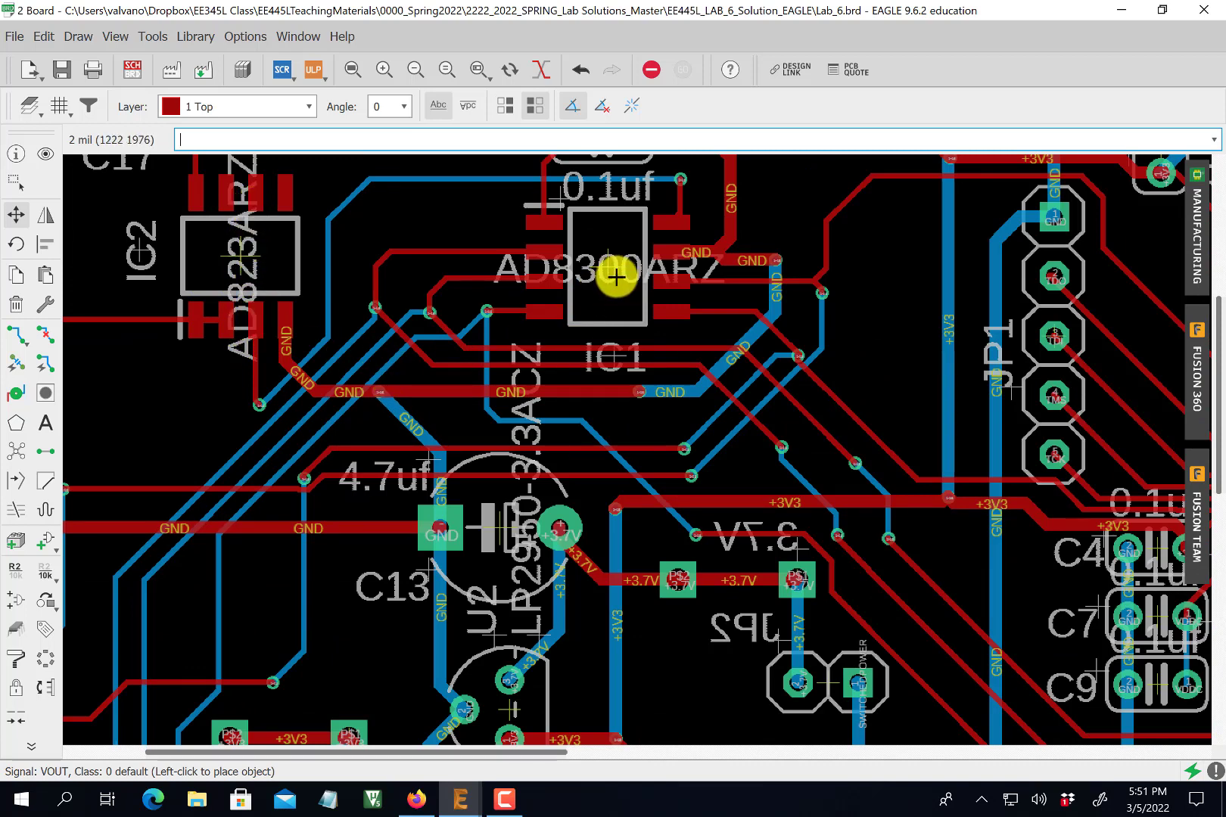
- Place the IC1 label under the AD8300ARZ chip and reposition the 3.7V label
{"action": "left_click", "coordinate": [607, 347]}
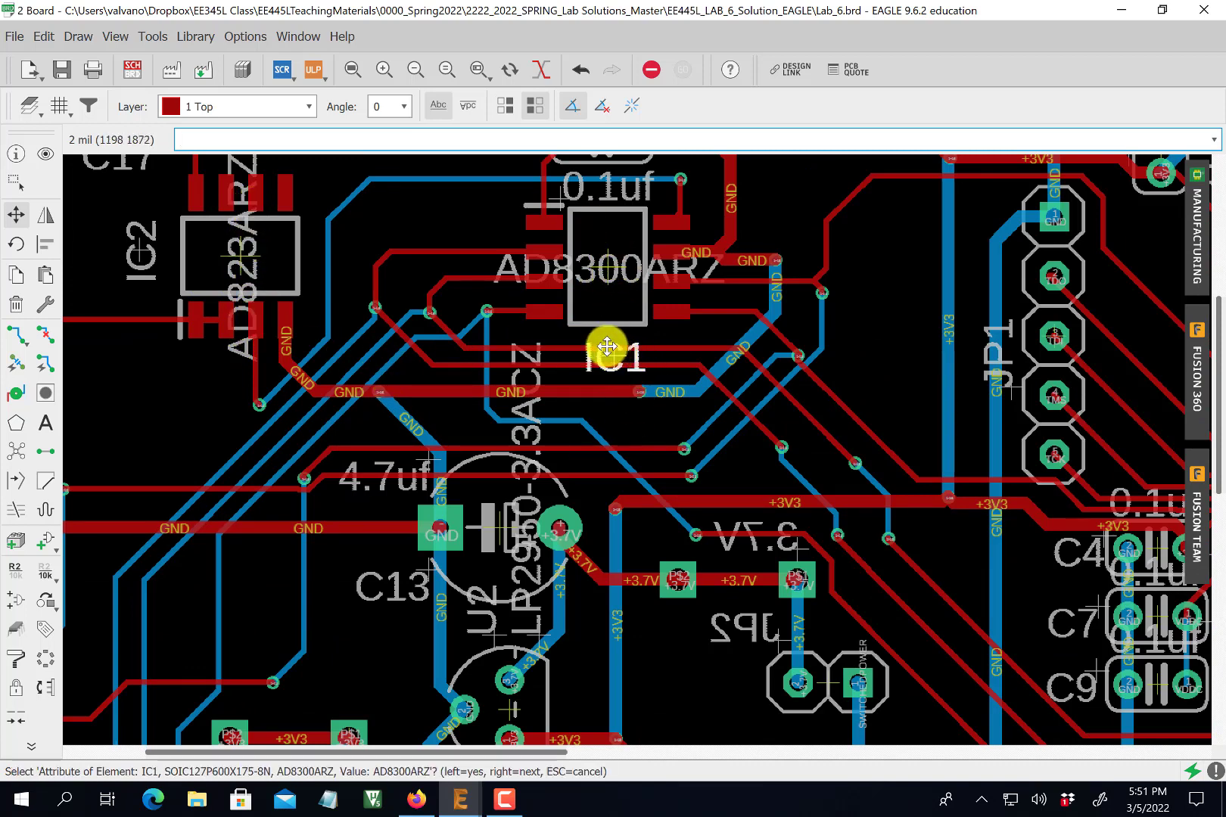
{"action": "left_click", "coordinate": [610, 350]}
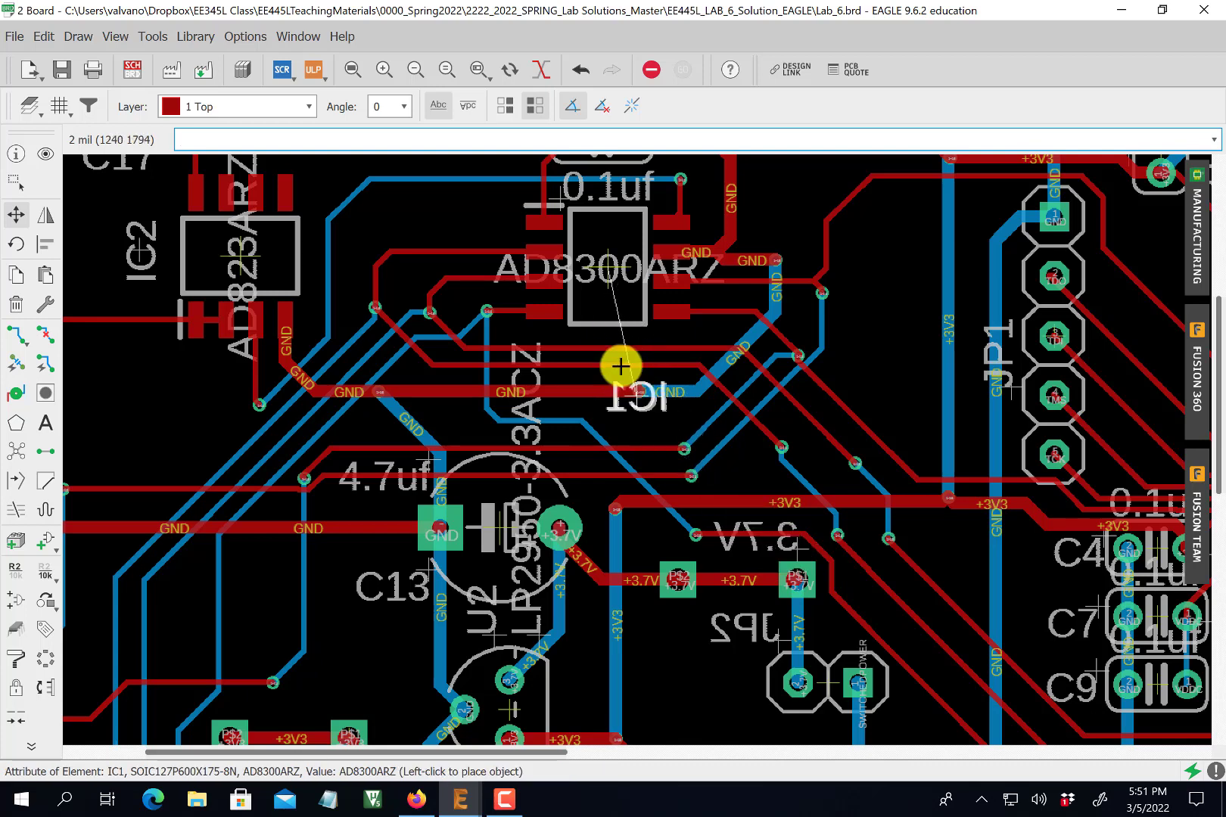
{"action": "left_click", "coordinate": [607, 346]}
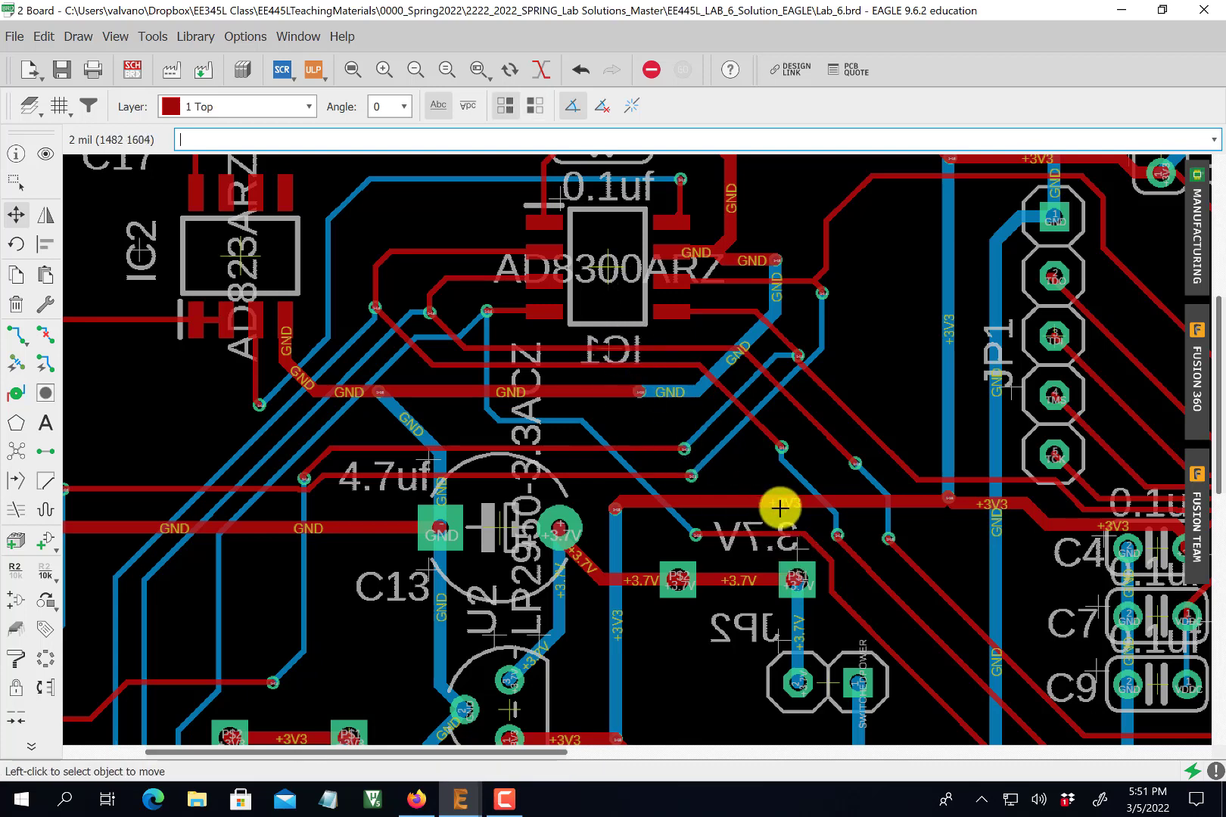
{"action": "left_click", "coordinate": [792, 546]}
{"action": "left_click", "coordinate": [791, 547]}
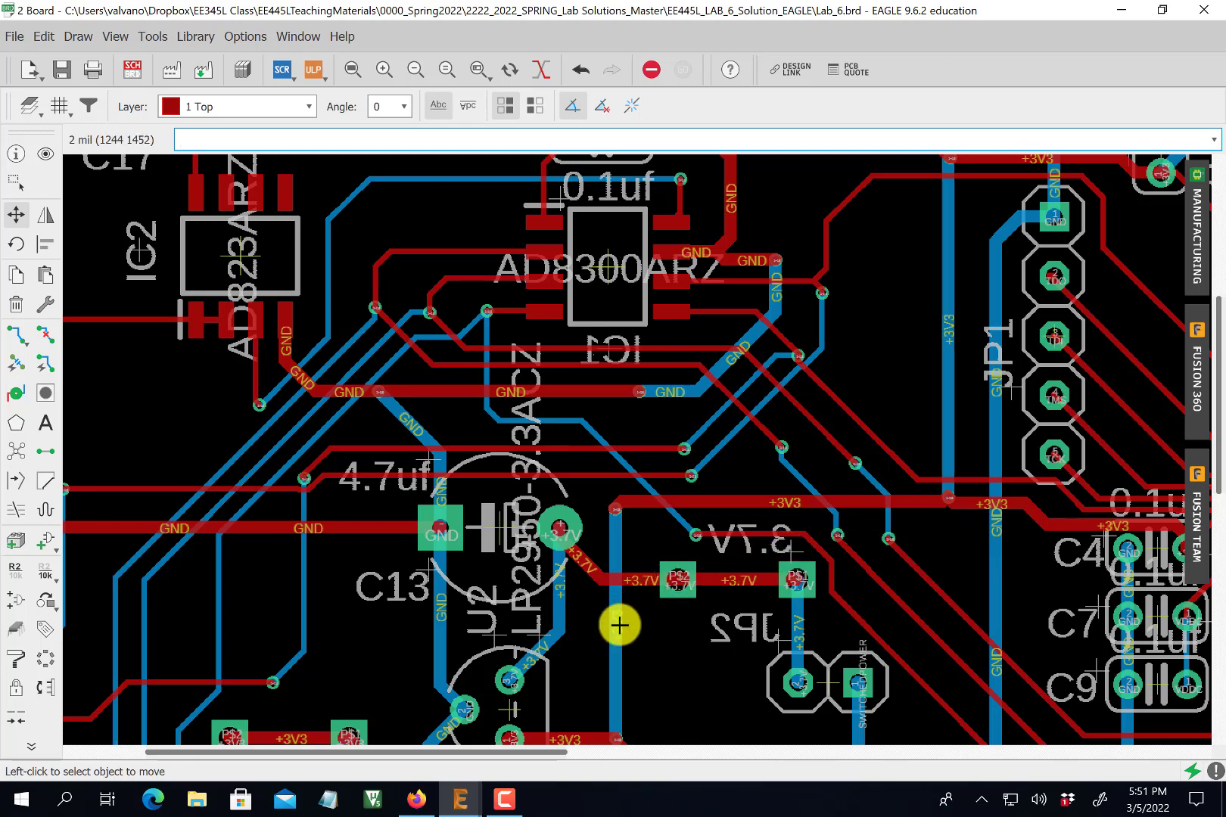
- Rotate the LP2950-3.3ACZ label horizontal by the regulator and place U2, C13 and 4.7uf labels
{"action": "left_click", "coordinate": [536, 635]}
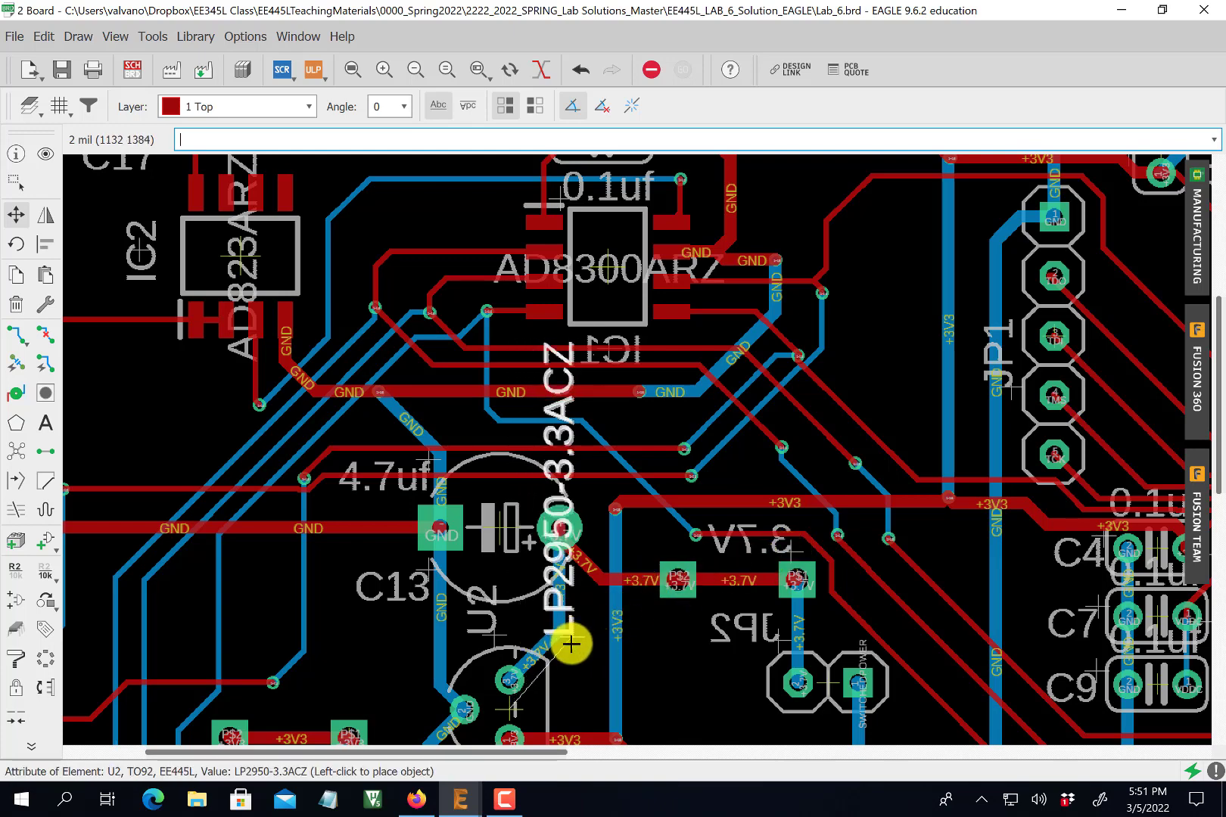
{"action": "scroll", "coordinate": [628, 727], "scroll_direction": "down", "scroll_amount": 1}
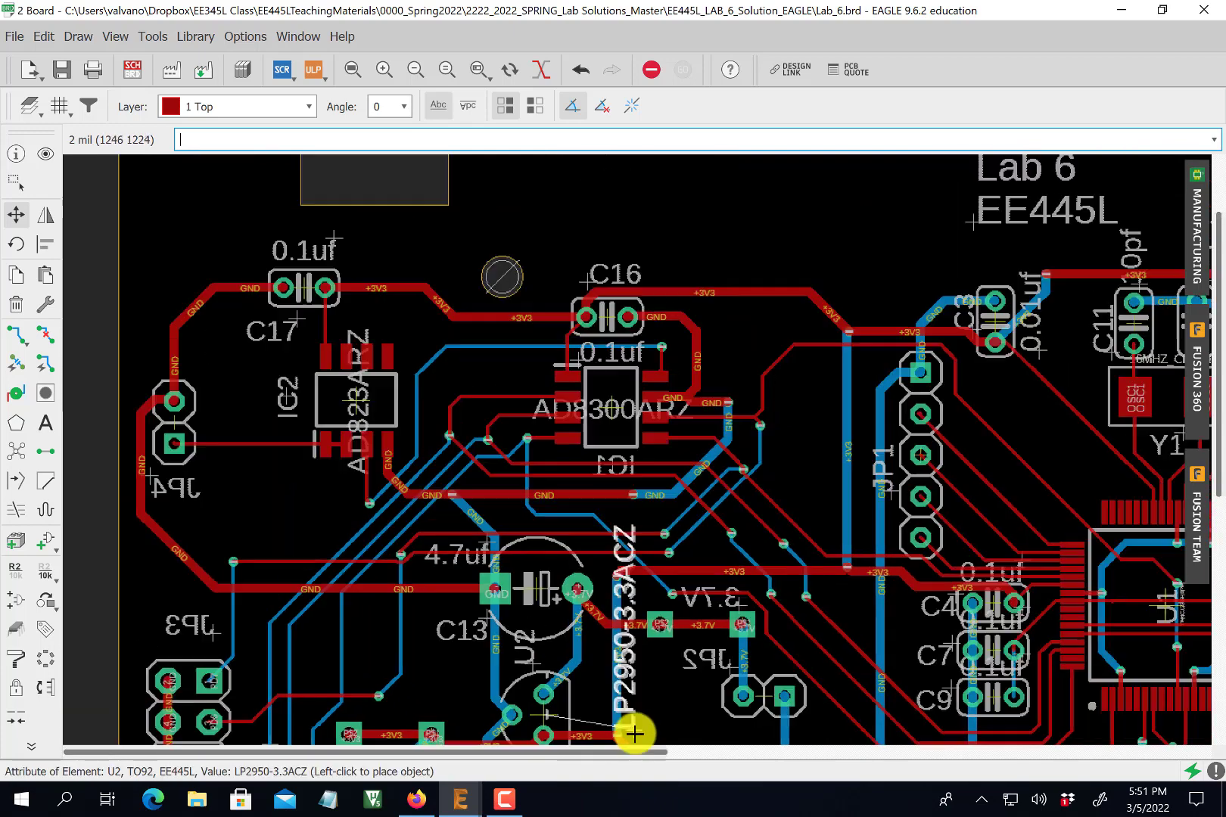
{"action": "right_click", "coordinate": [618, 721]}
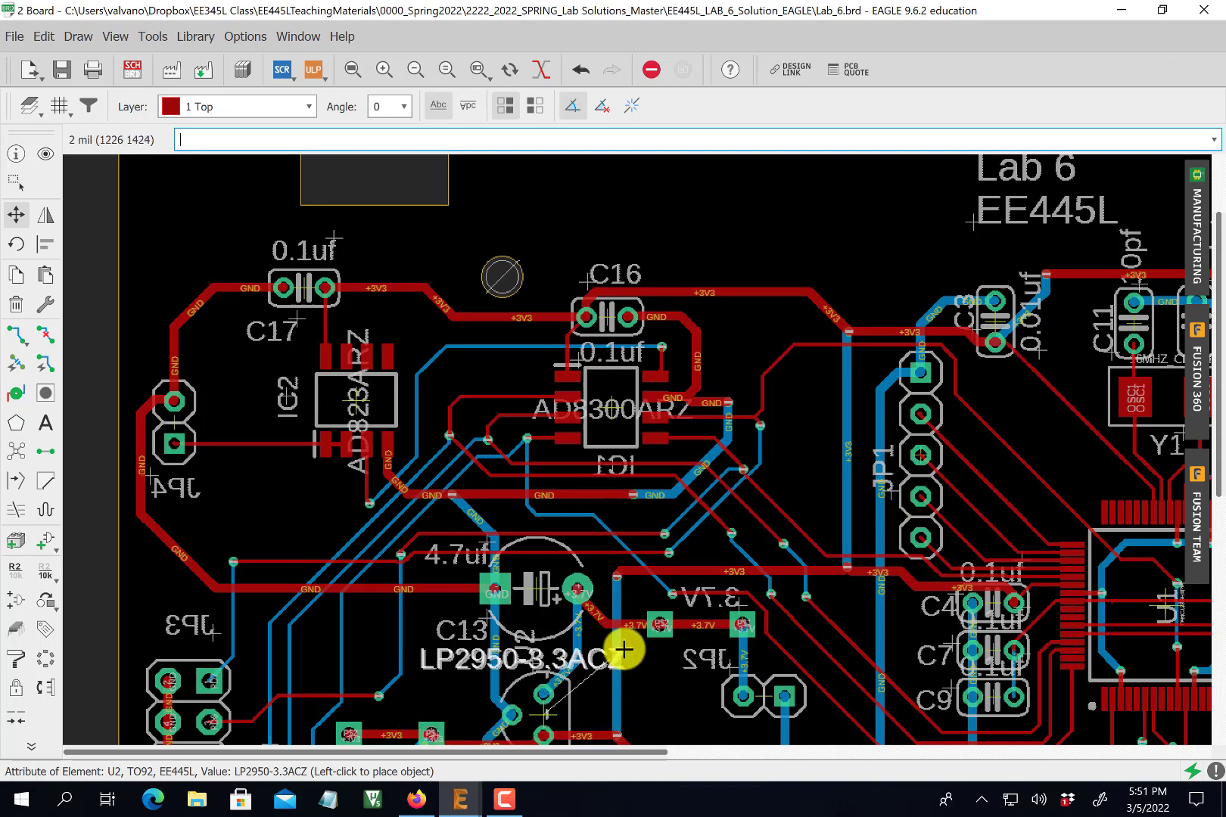
{"action": "left_click", "coordinate": [631, 651]}
{"action": "left_click", "coordinate": [533, 657]}
{"action": "left_click", "coordinate": [608, 701]}
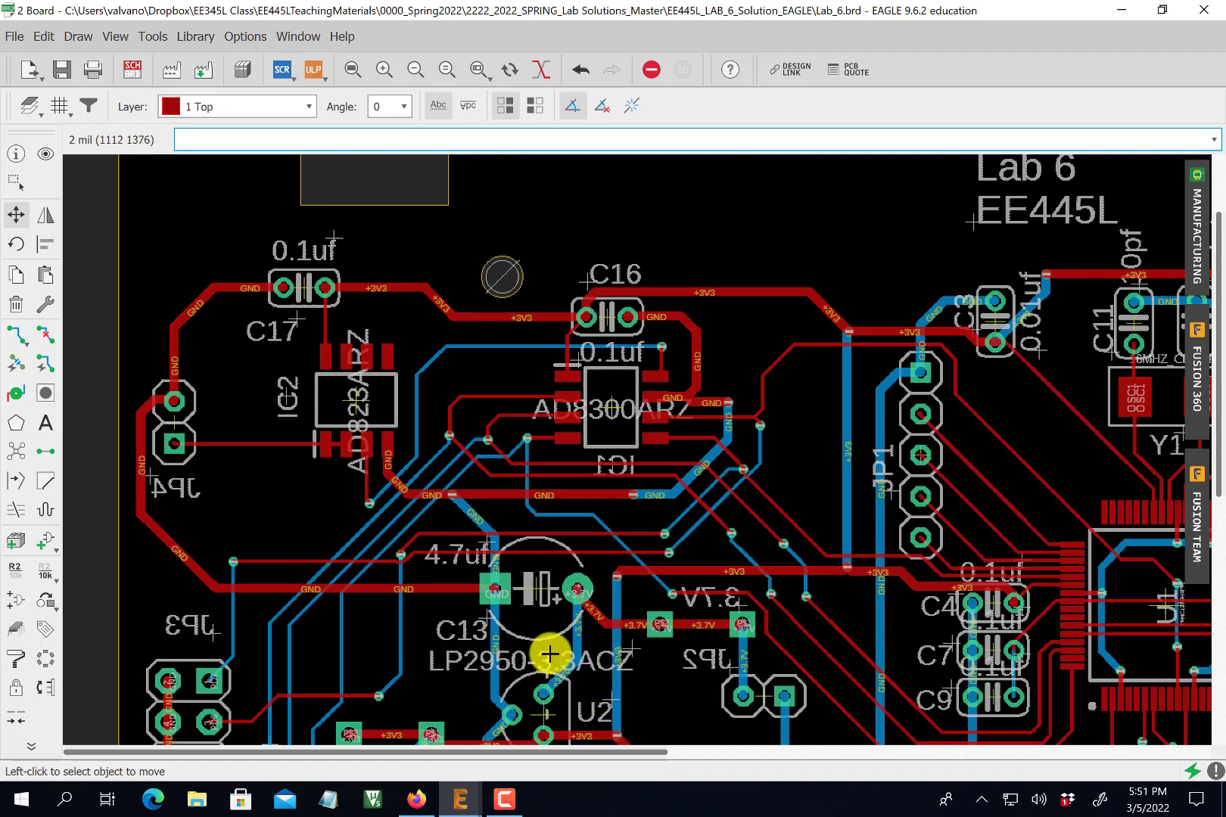
{"action": "left_click", "coordinate": [485, 619]}
{"action": "left_click", "coordinate": [482, 613]}
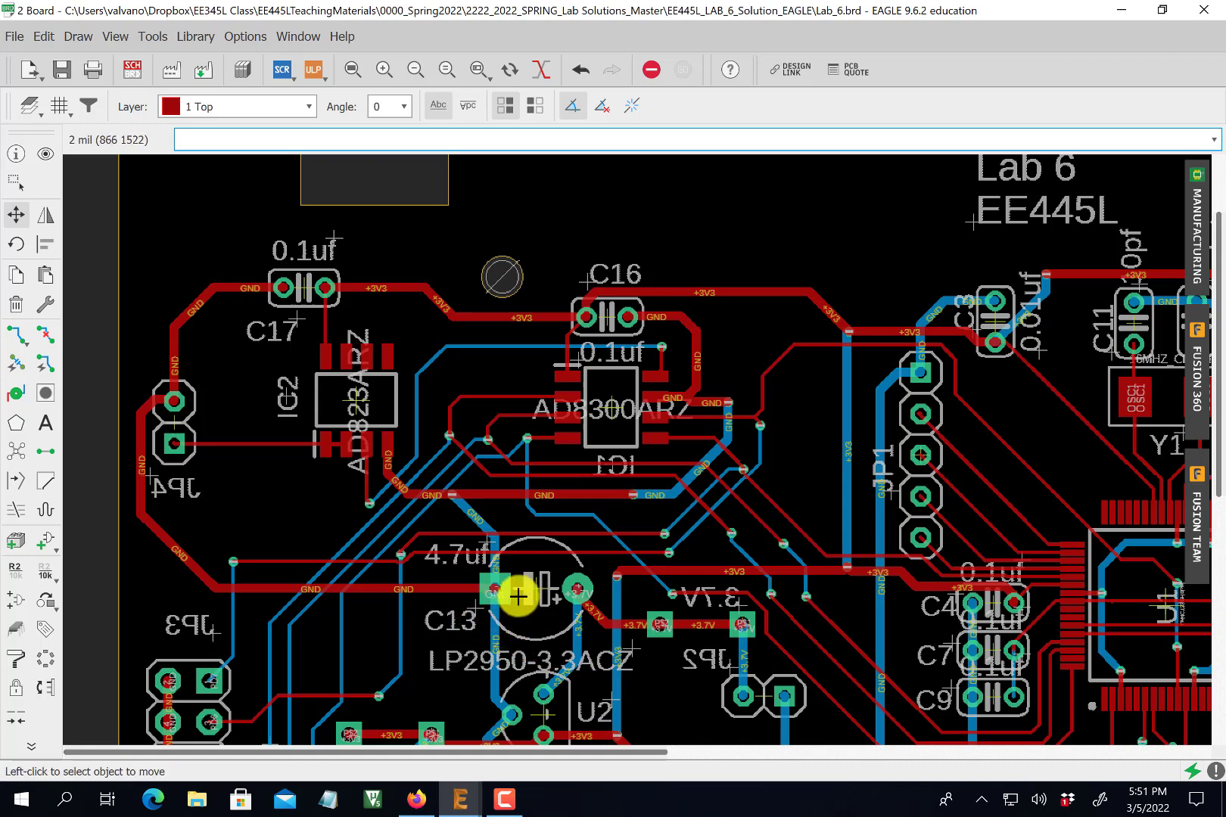
{"action": "left_click", "coordinate": [483, 541]}
{"action": "left_click", "coordinate": [482, 543]}
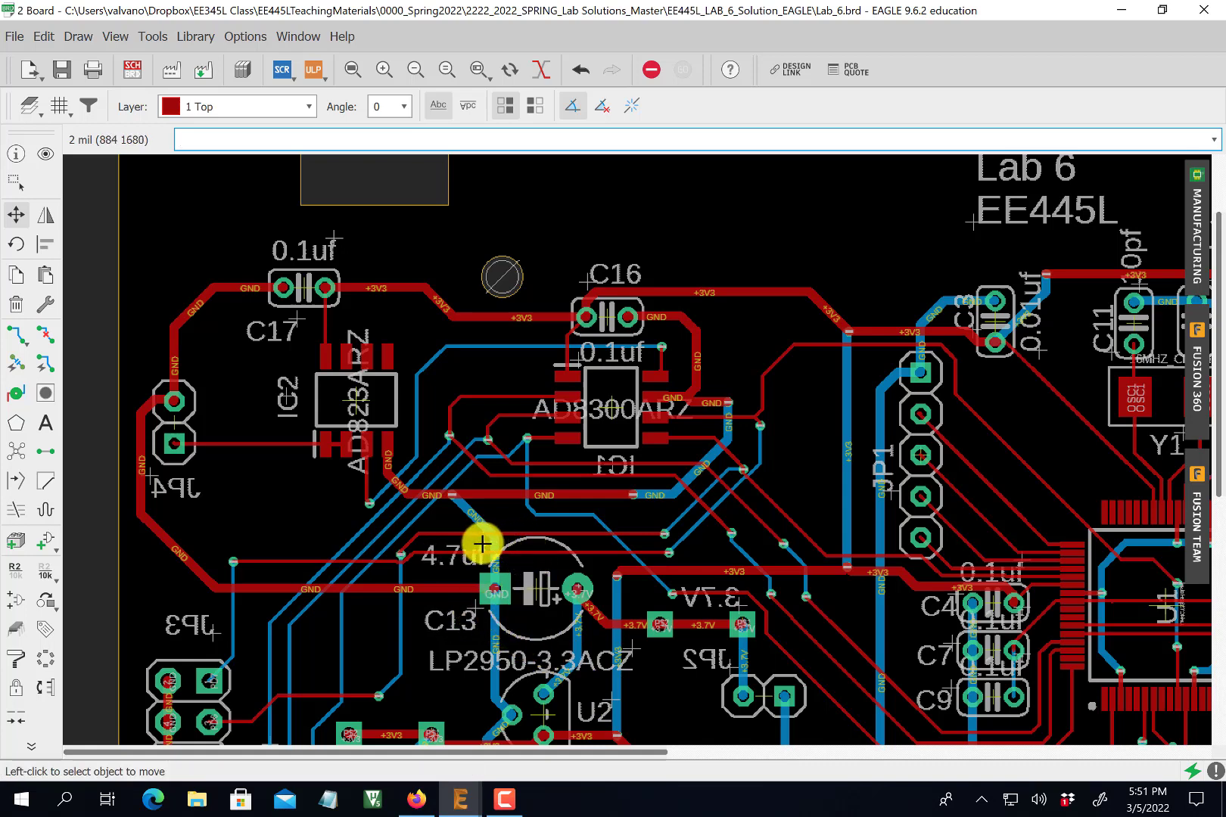
- Place JP3's label above its header and move C9's 0.1uf label beside C9
{"action": "left_click", "coordinate": [218, 635]}
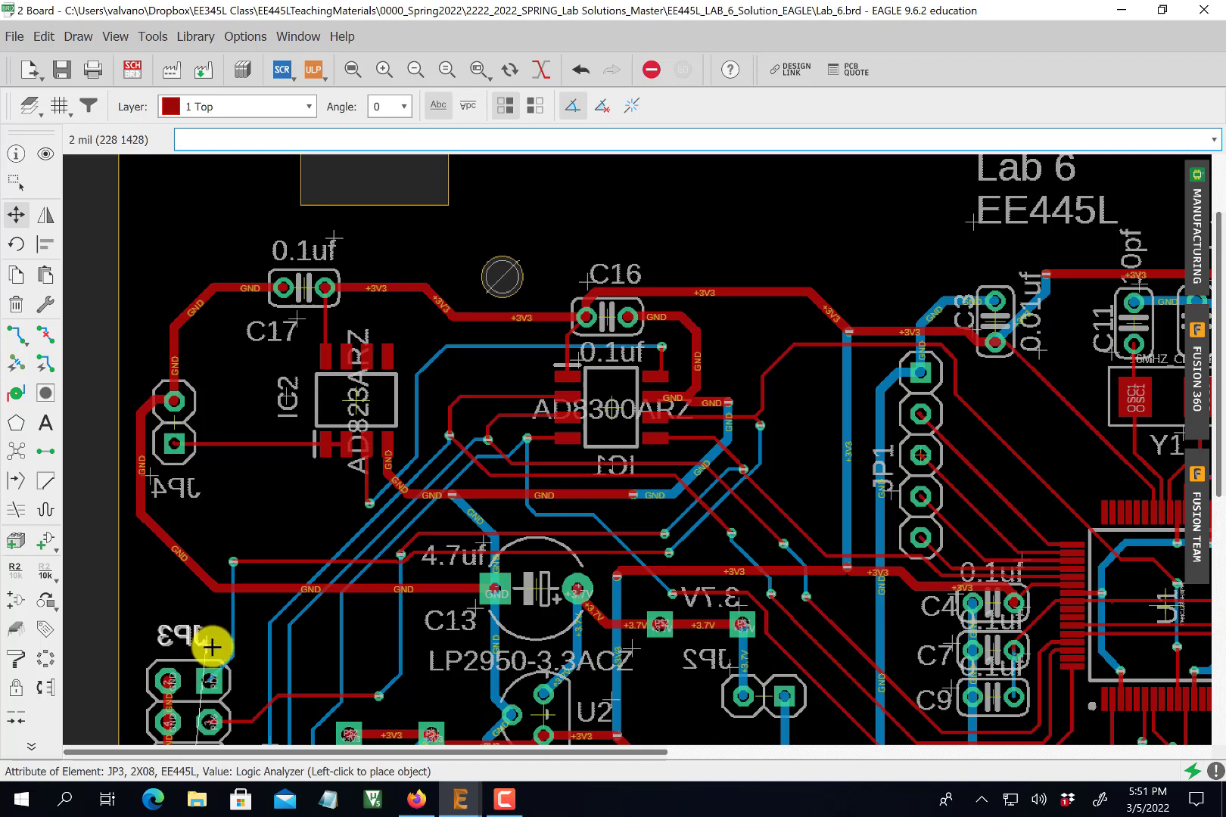
{"action": "left_click", "coordinate": [209, 644]}
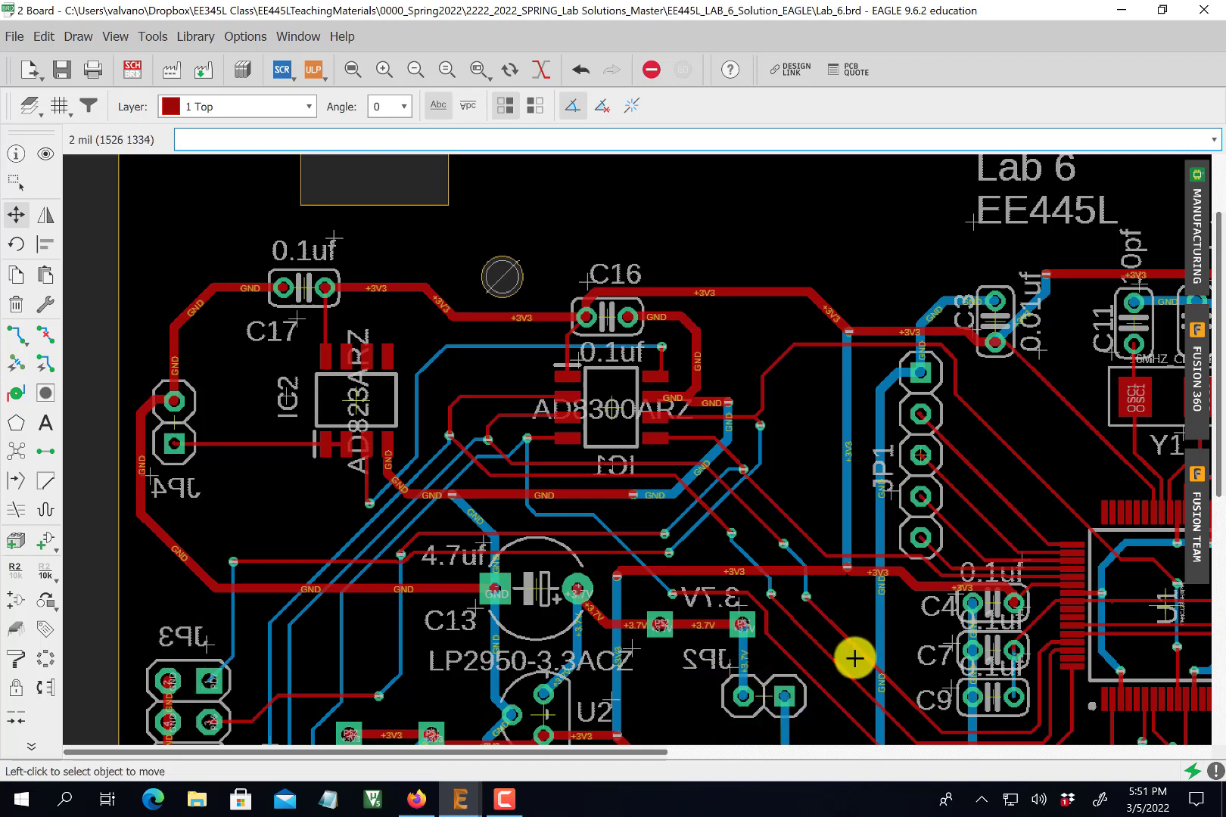
{"action": "left_click", "coordinate": [1023, 611]}
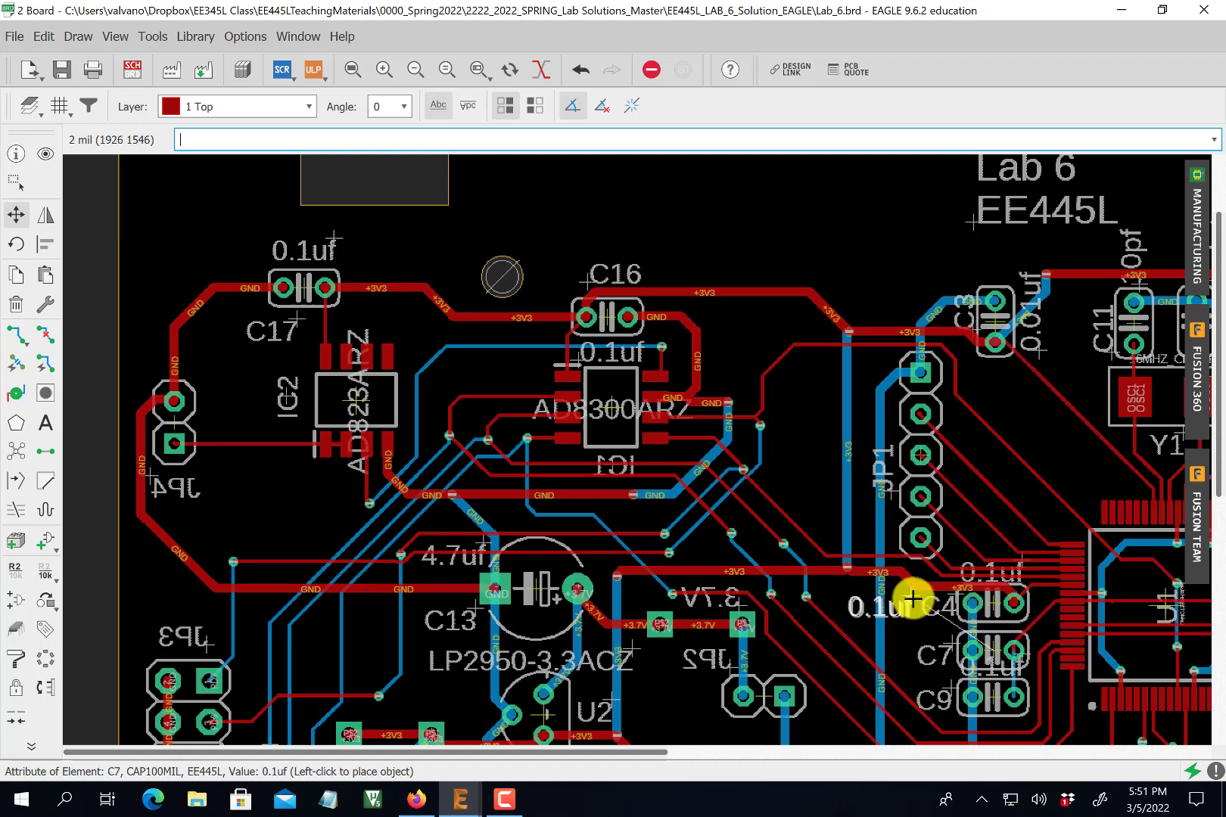
{"action": "left_click", "coordinate": [912, 600]}
{"action": "left_click", "coordinate": [1026, 656]}
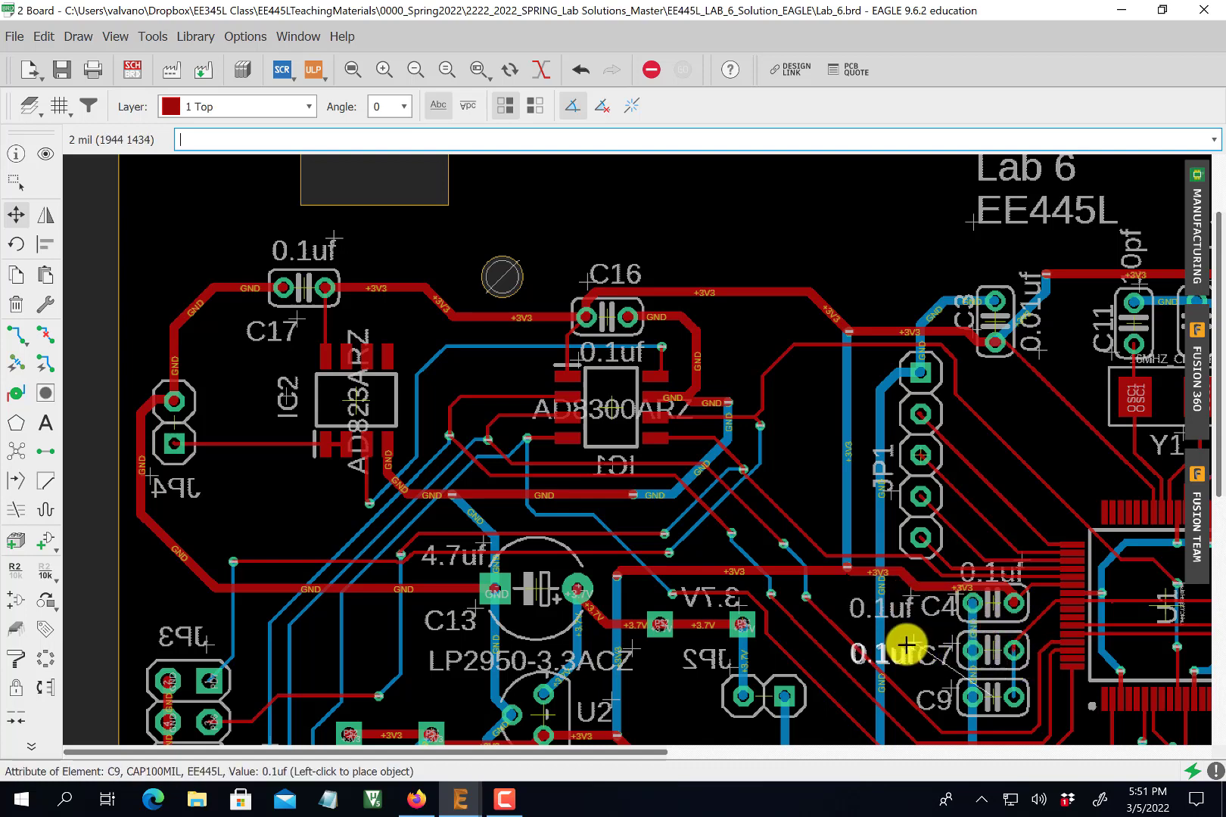
{"action": "left_click", "coordinate": [912, 646]}
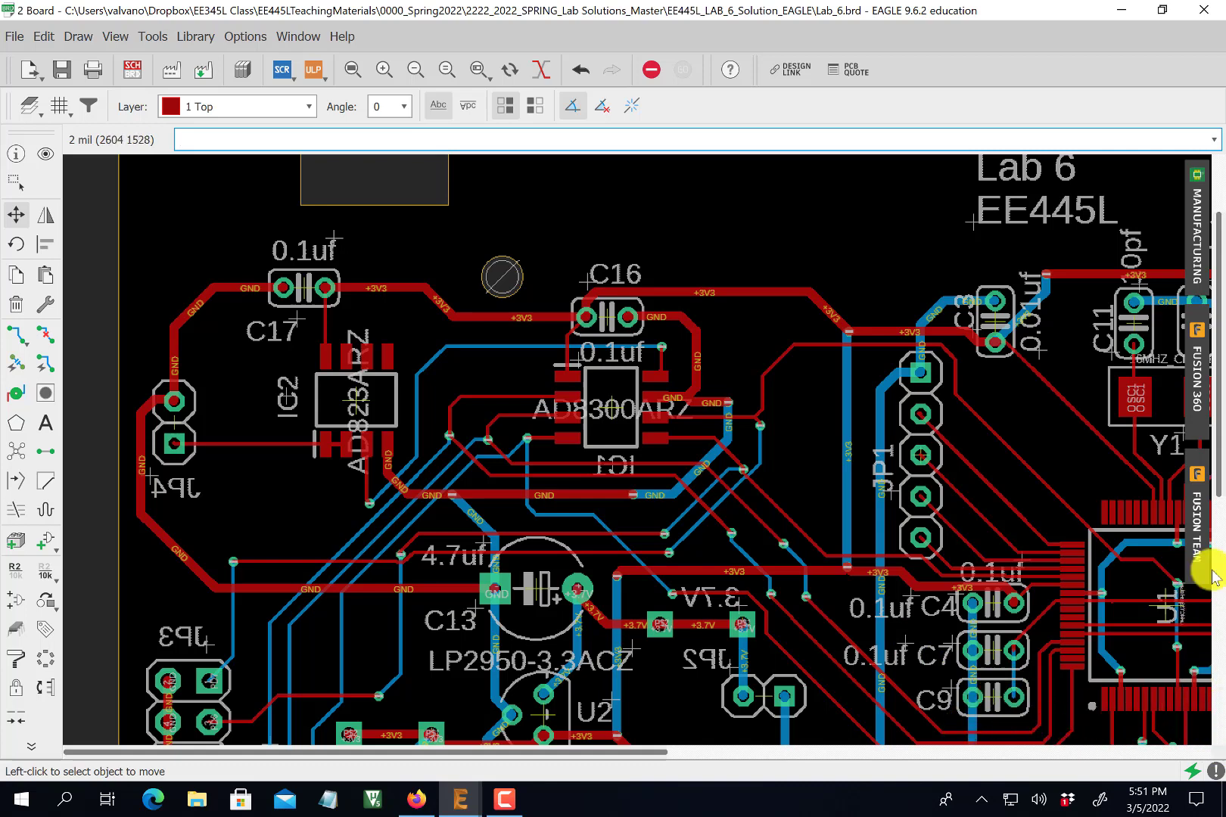
{"action": "scroll", "coordinate": [1220, 491], "scroll_direction": "down", "scroll_amount": 1}
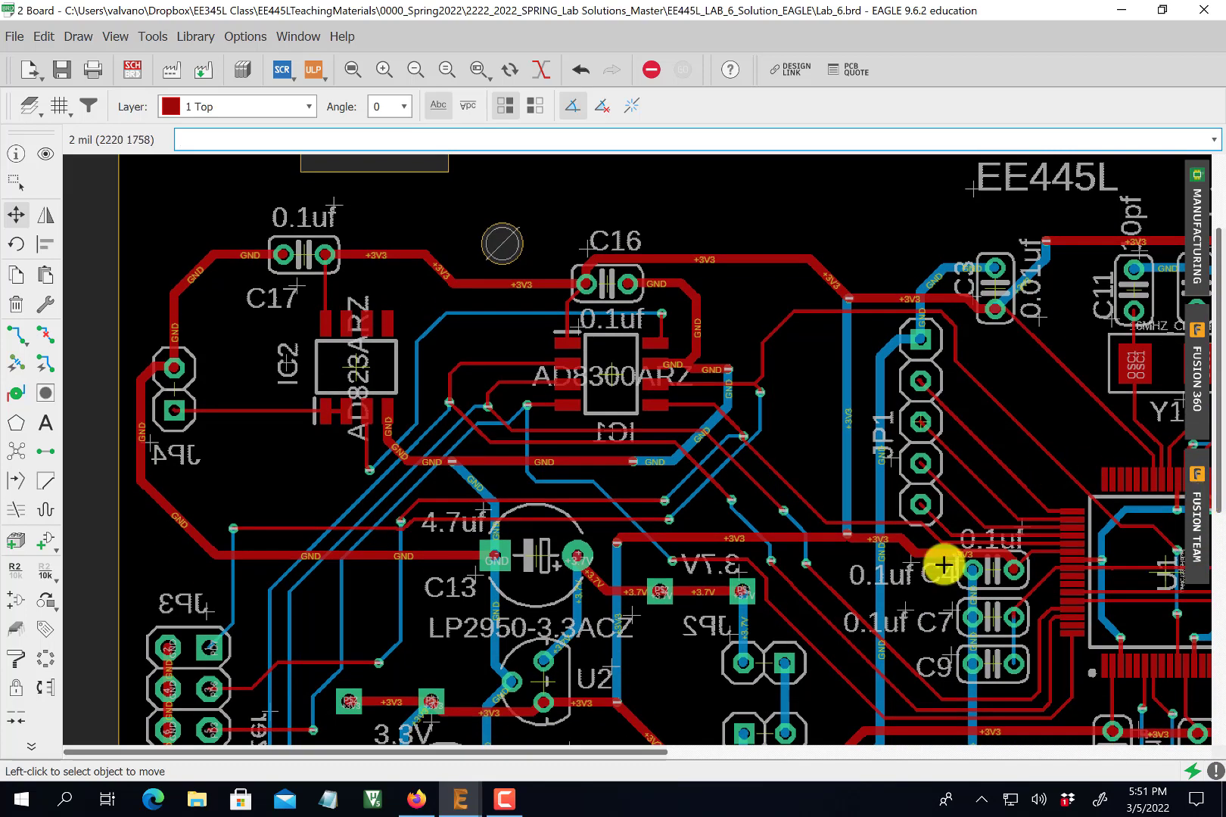
{"action": "left_click", "coordinate": [905, 610]}
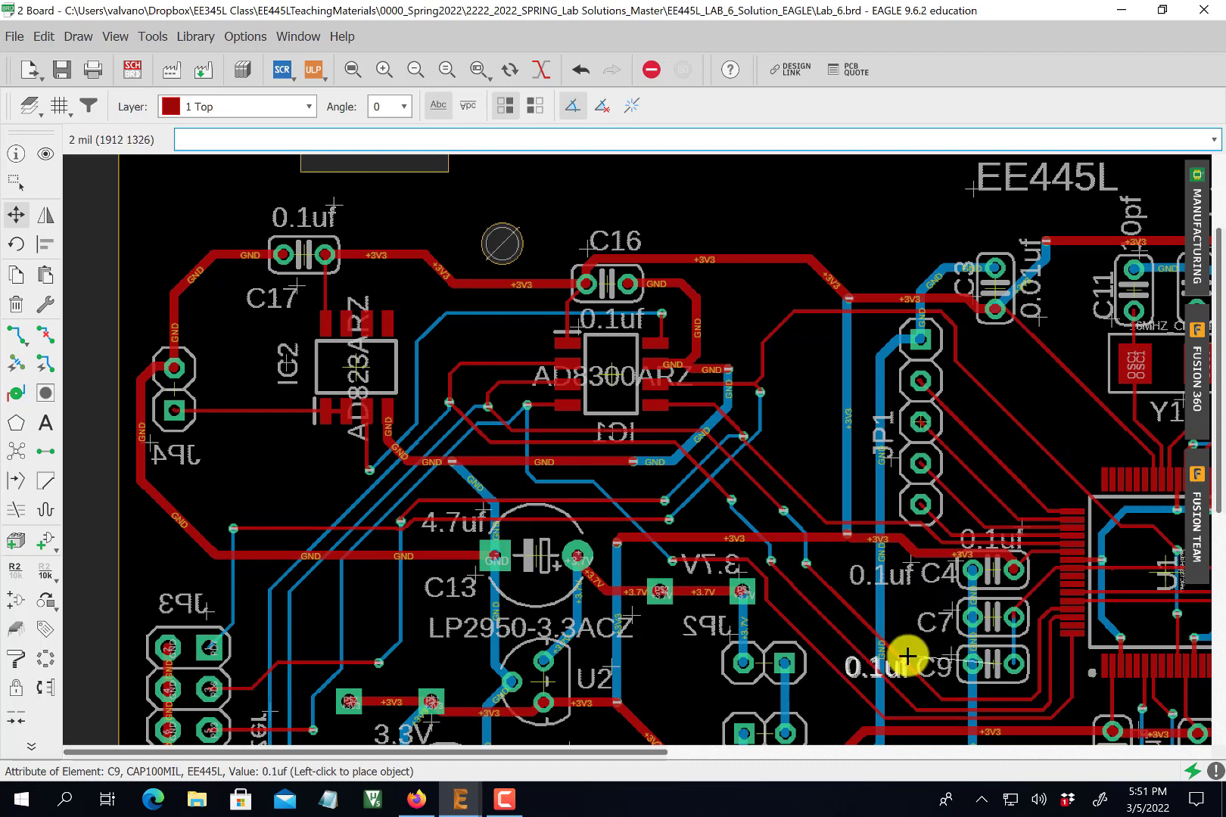
{"action": "left_click", "coordinate": [907, 657]}
- Put C7's and C4's 0.1uf labels beside their capacitors and JP1's label beside its header
{"action": "left_click", "coordinate": [909, 564]}
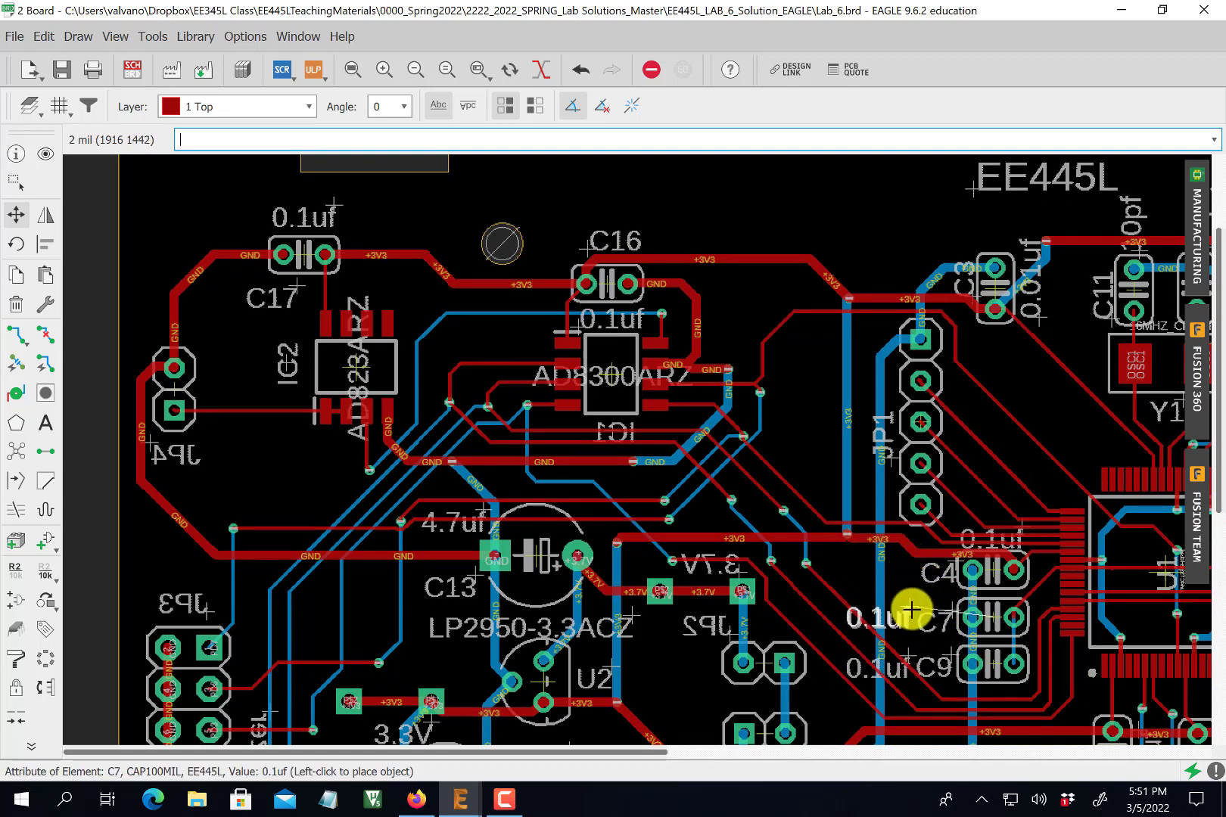
{"action": "left_click", "coordinate": [913, 613]}
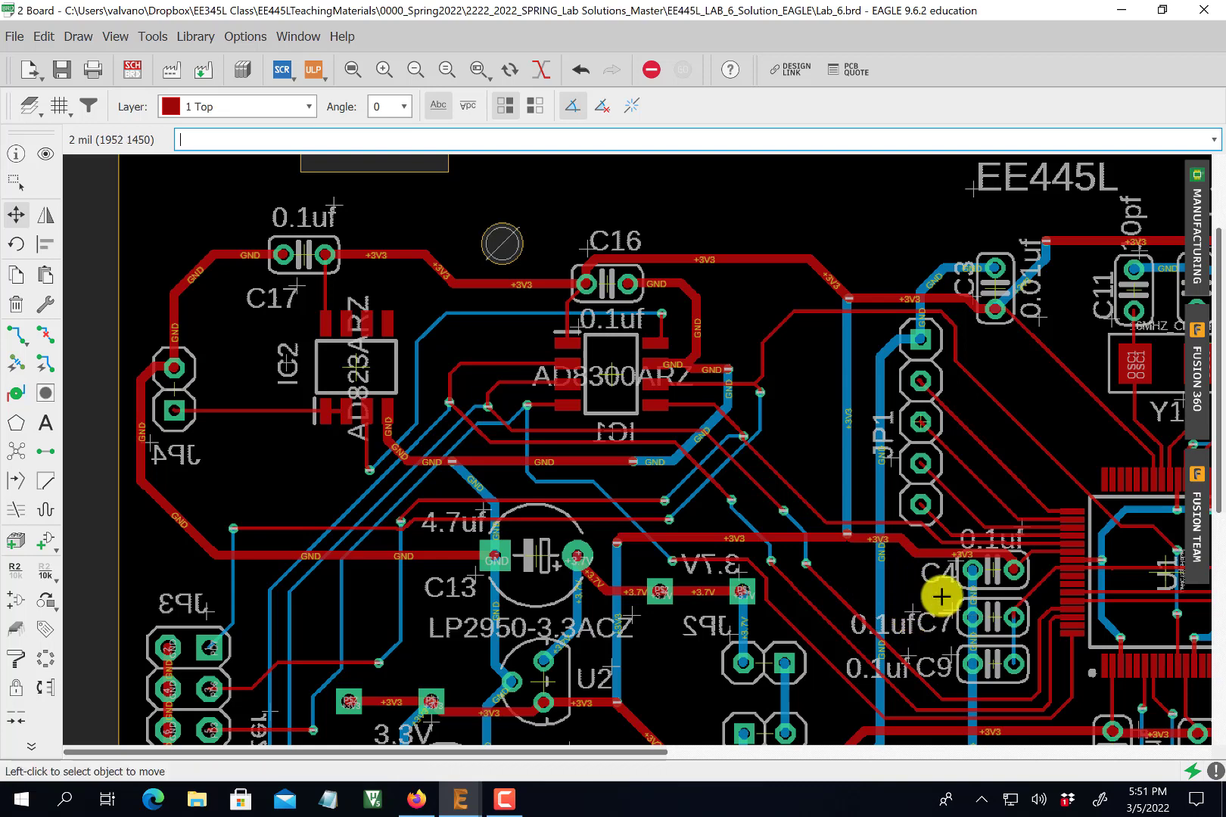
{"action": "left_click", "coordinate": [1022, 524]}
{"action": "left_click", "coordinate": [1035, 520]}
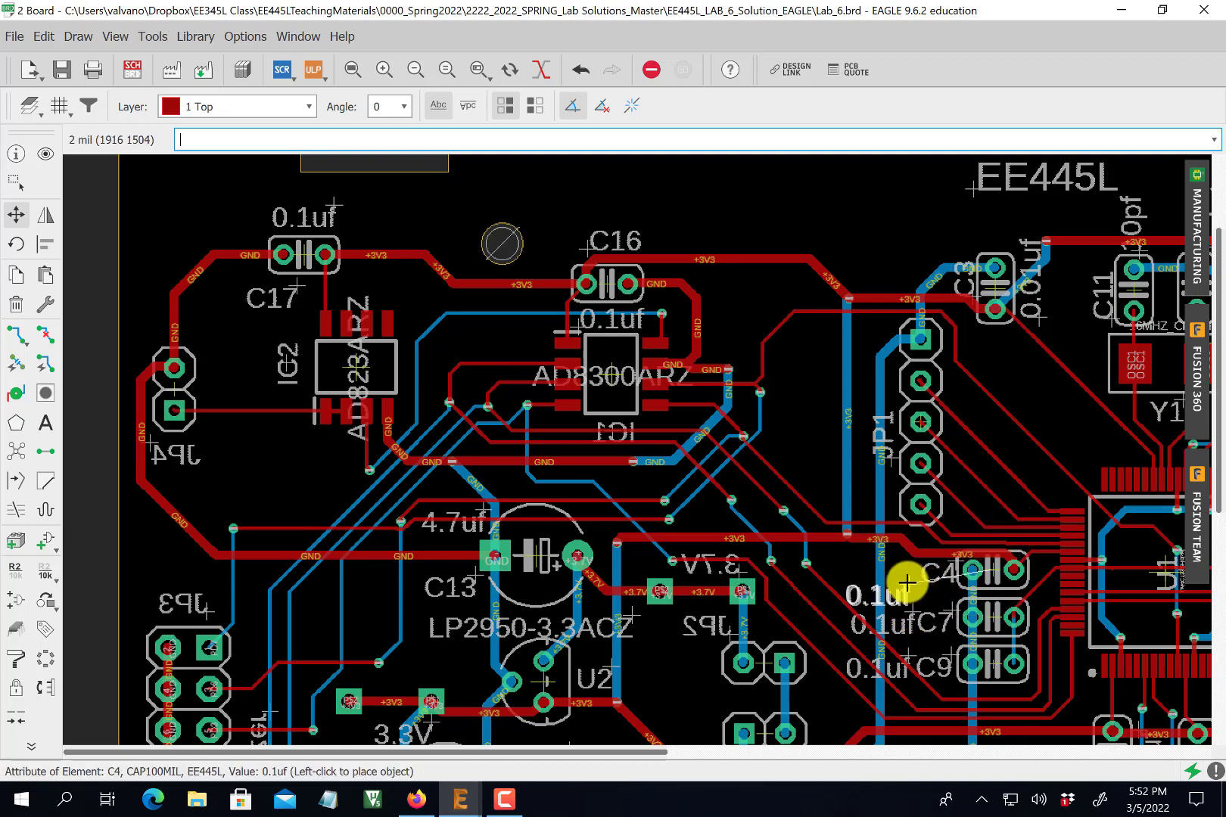
{"action": "left_click", "coordinate": [916, 562]}
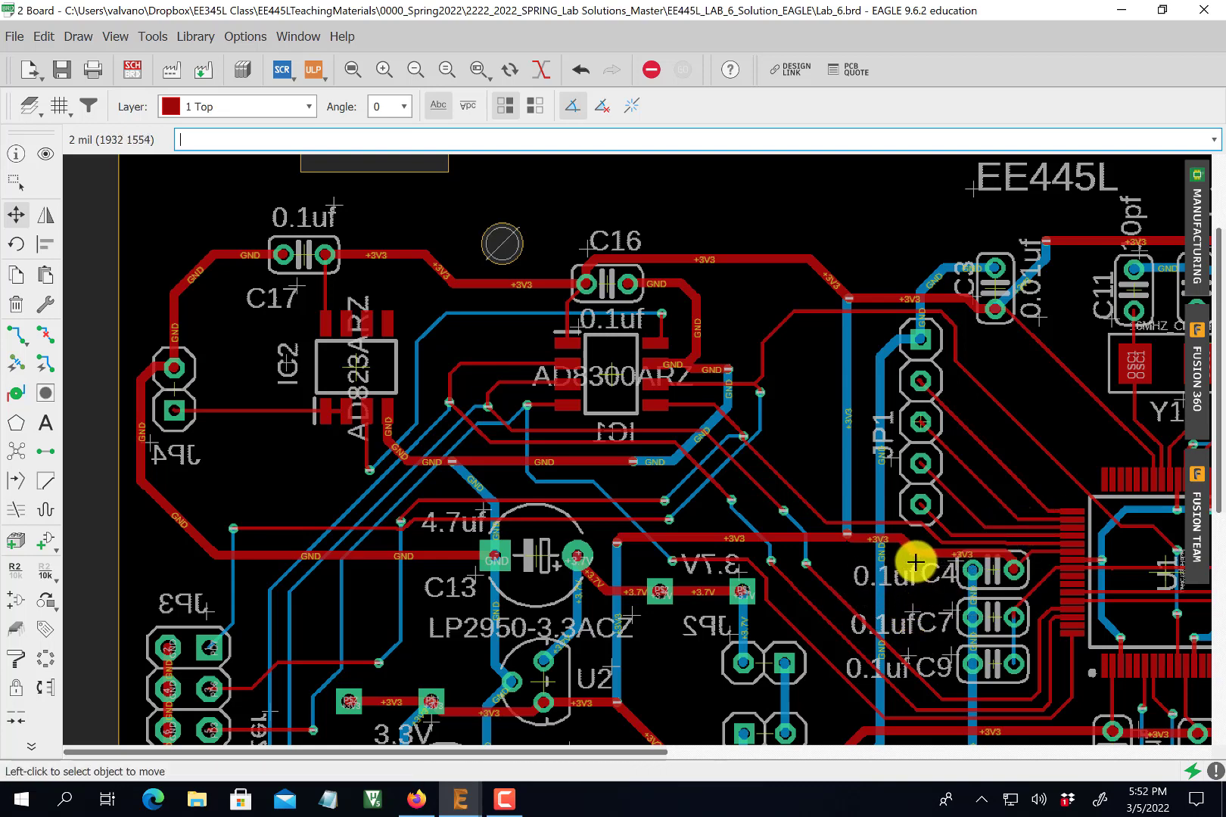
{"action": "left_click", "coordinate": [897, 458]}
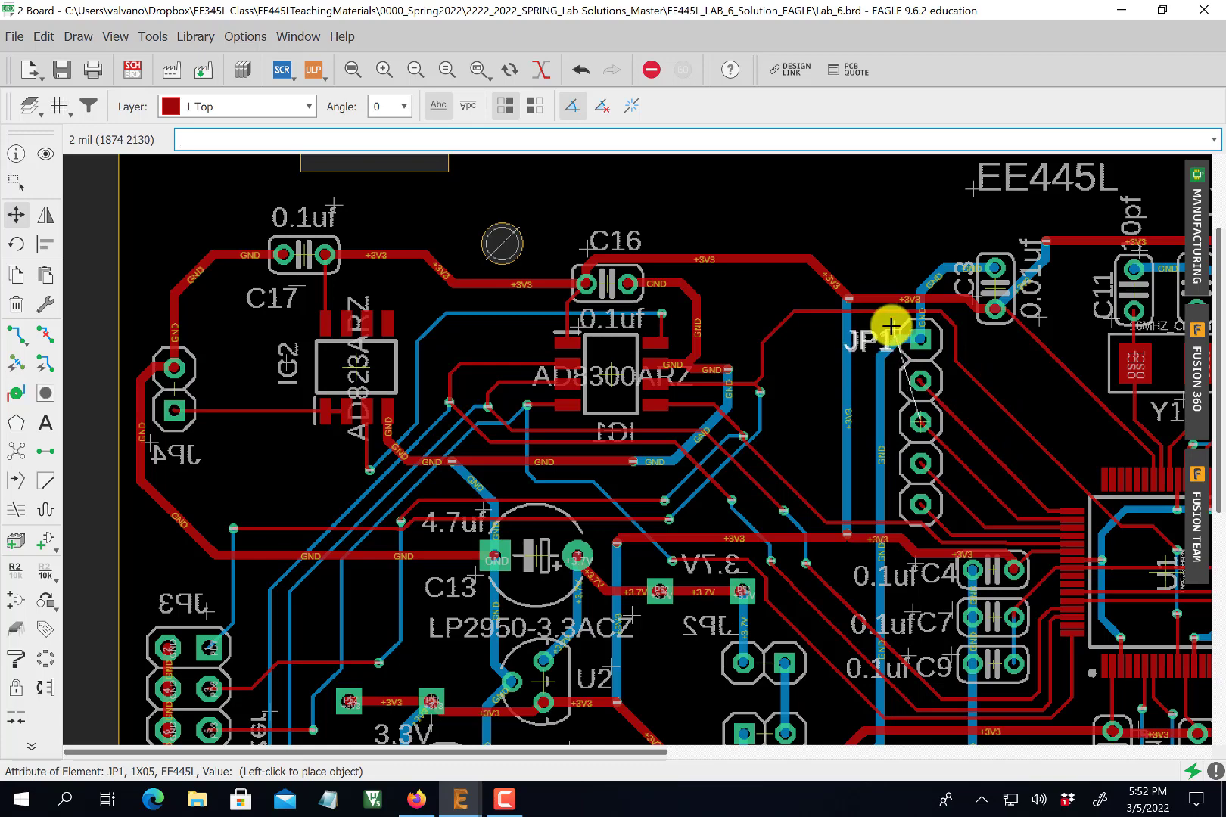
{"action": "left_click", "coordinate": [890, 328]}
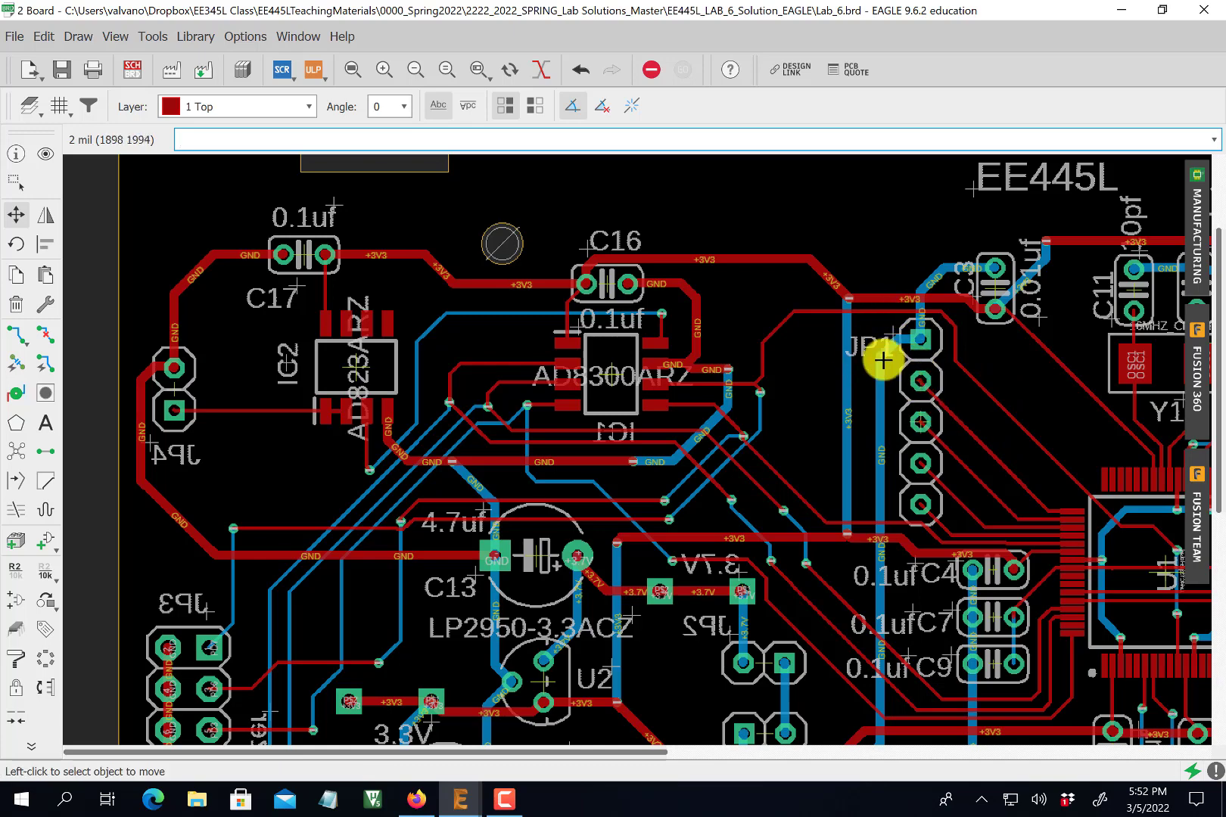
- Add a GND text beside JP1 pin 1
{"action": "scroll", "coordinate": [919, 501], "scroll_direction": "up", "scroll_amount": 2}
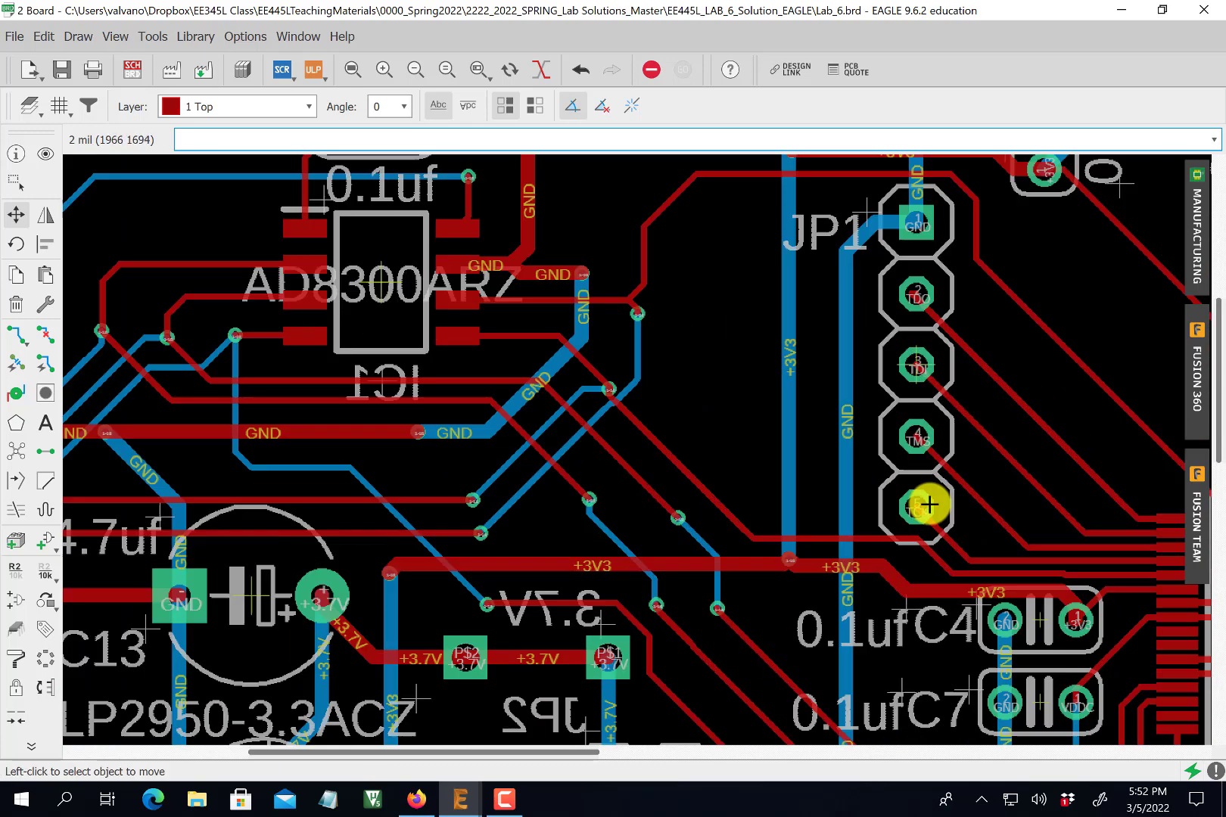
{"action": "left_click_drag", "start_coordinate": [1218, 369], "coordinate": [1209, 336]}
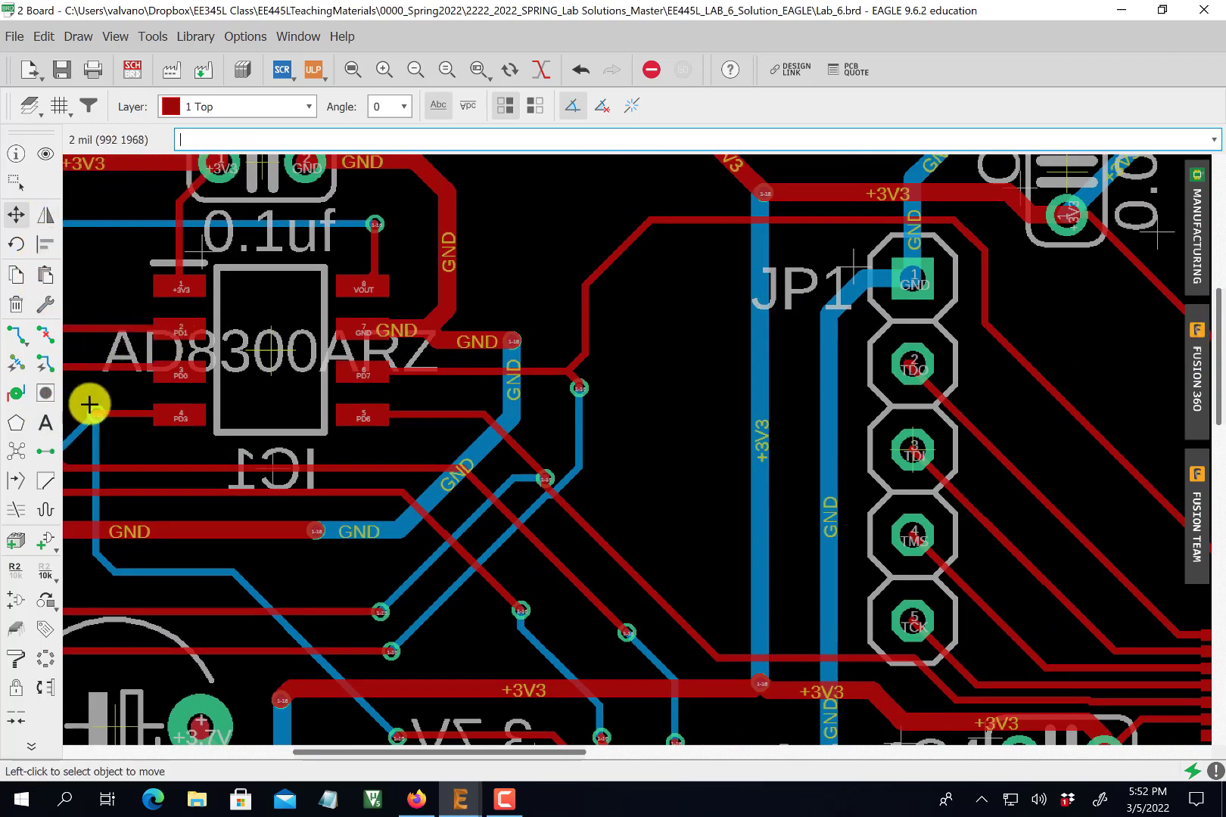
{"action": "left_click", "coordinate": [47, 424]}
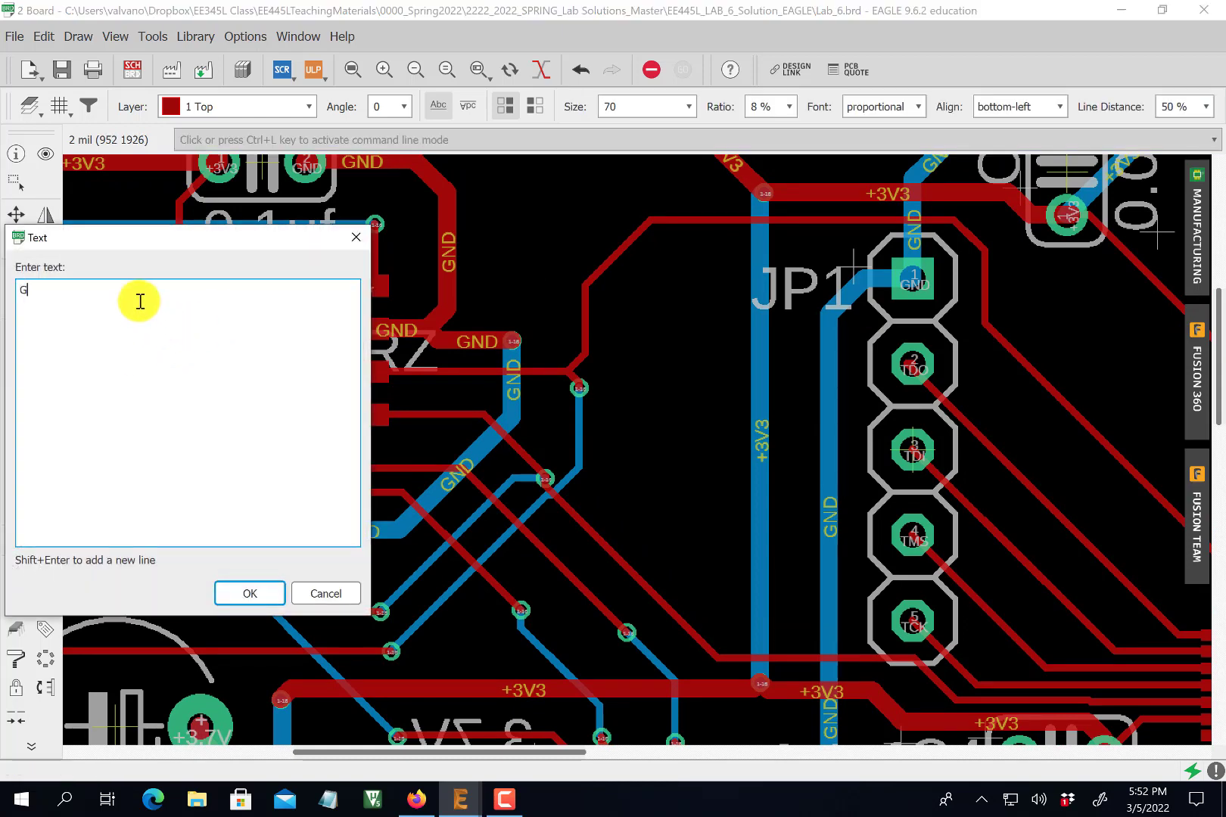
{"action": "left_click", "coordinate": [250, 594]}
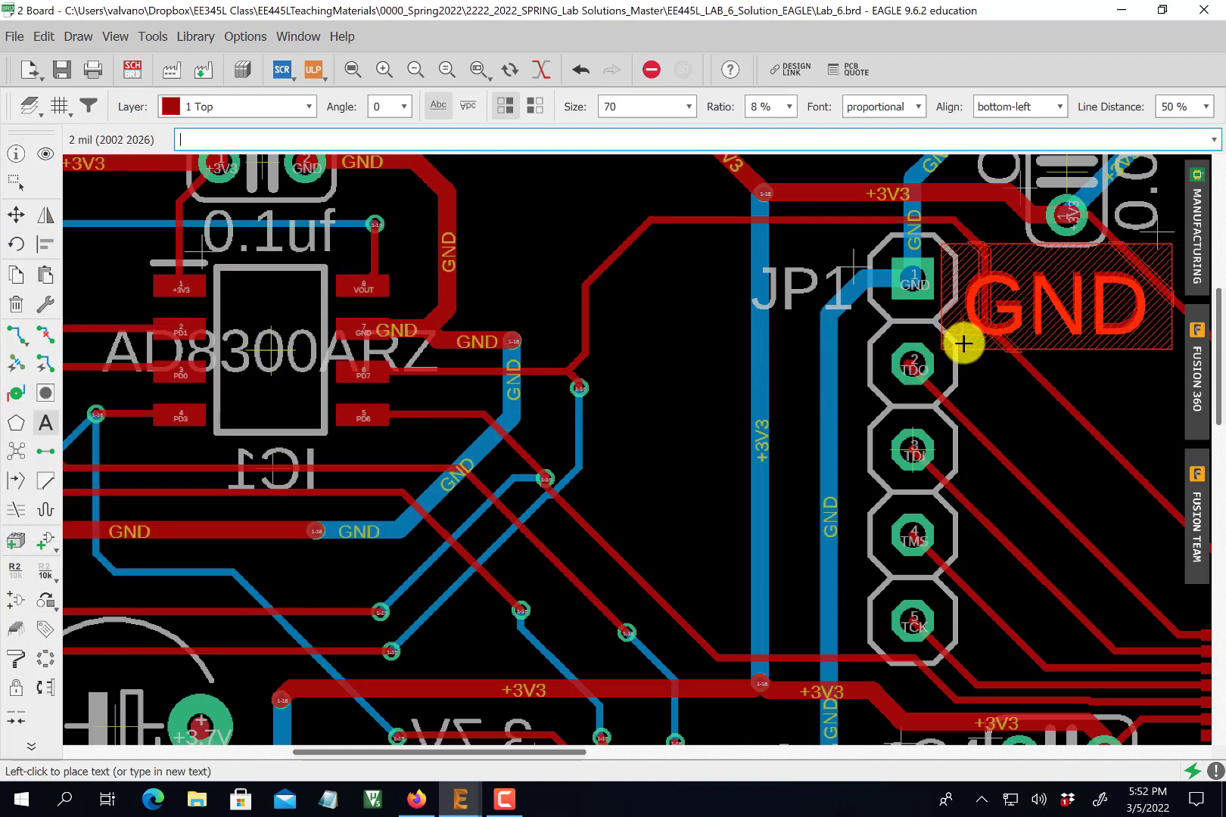
{"action": "left_click", "coordinate": [904, 346]}
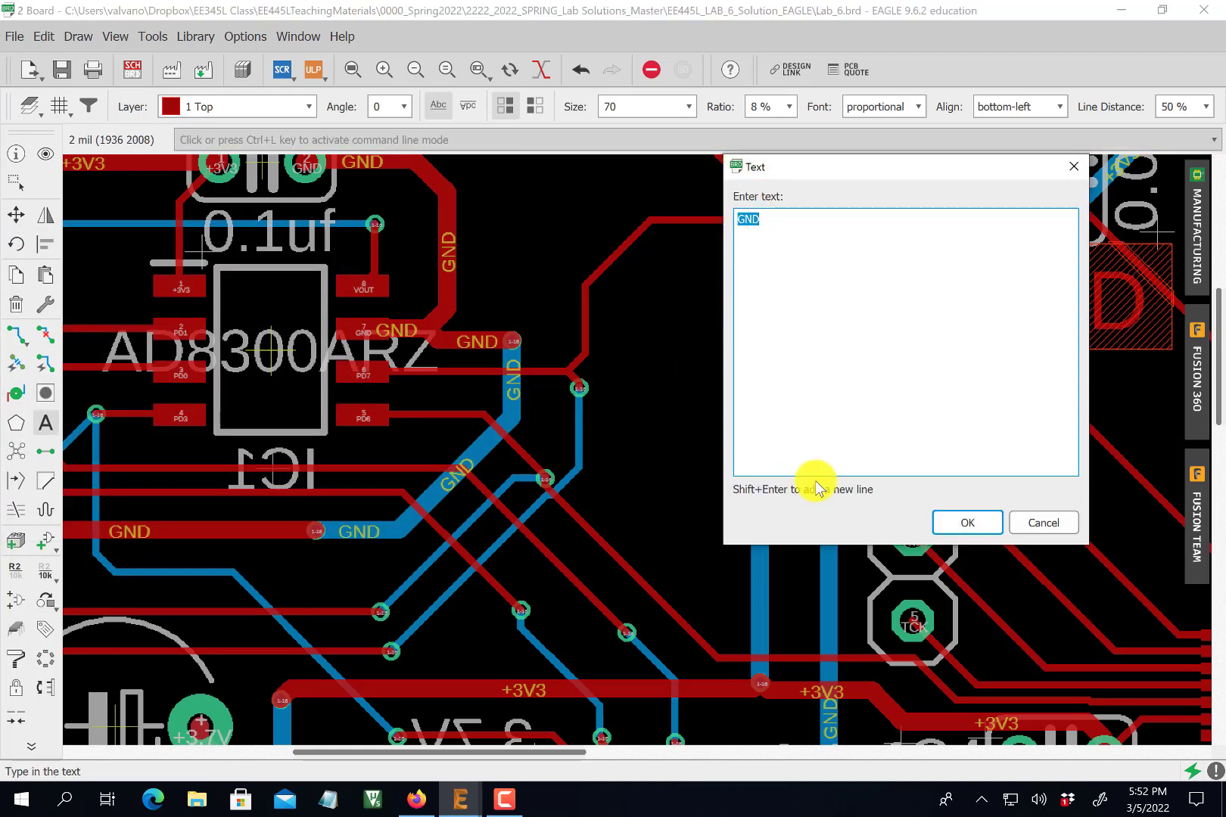
{"action": "left_click", "coordinate": [1043, 522]}
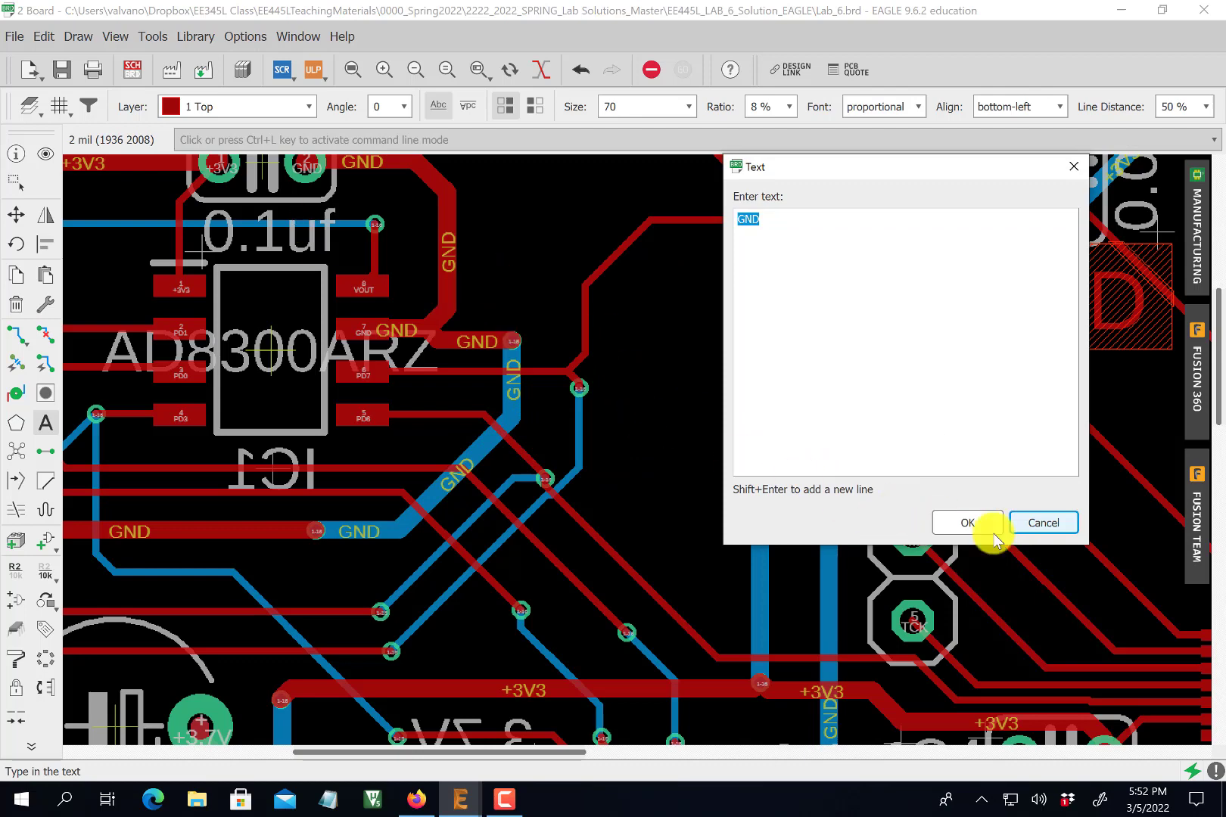
{"action": "left_click", "coordinate": [1040, 522]}
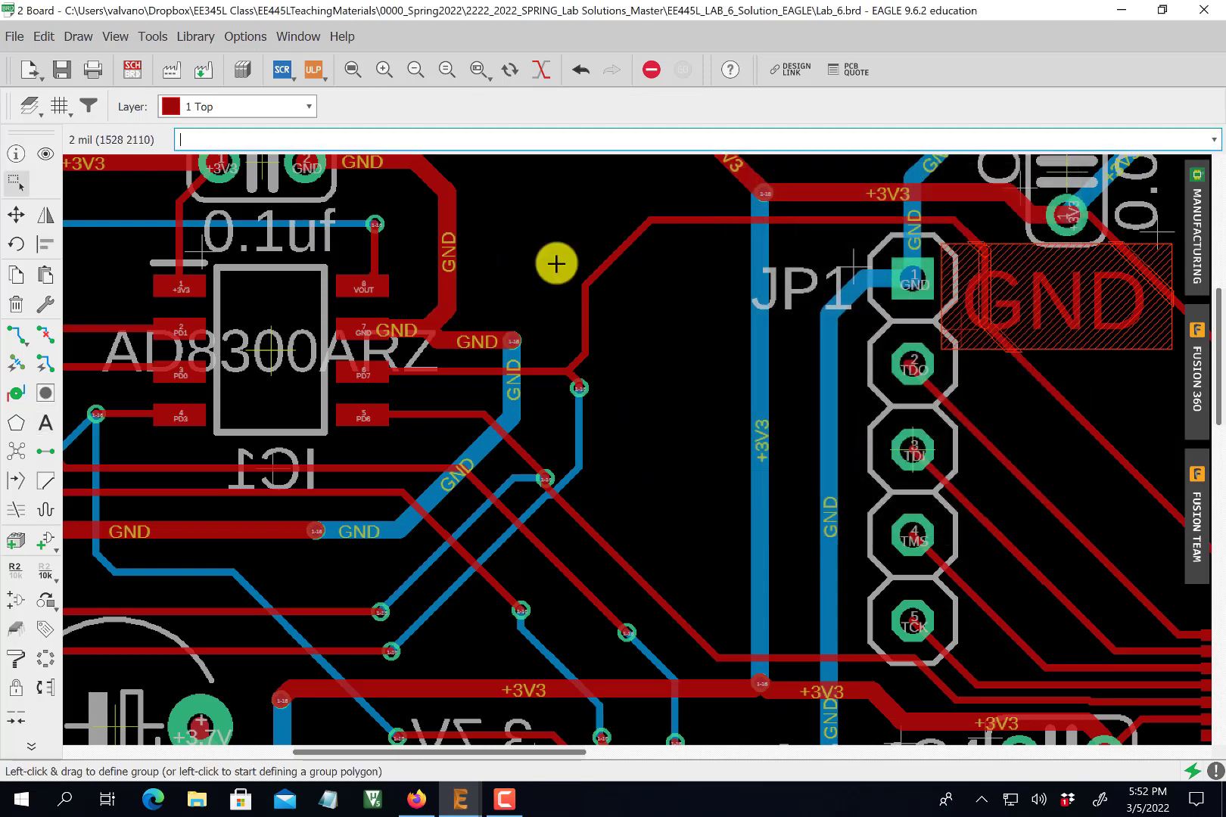
- Put the GND text on layer 21 tPlace with size 32
{"action": "left_click", "coordinate": [16, 154]}
{"action": "left_click", "coordinate": [955, 325]}
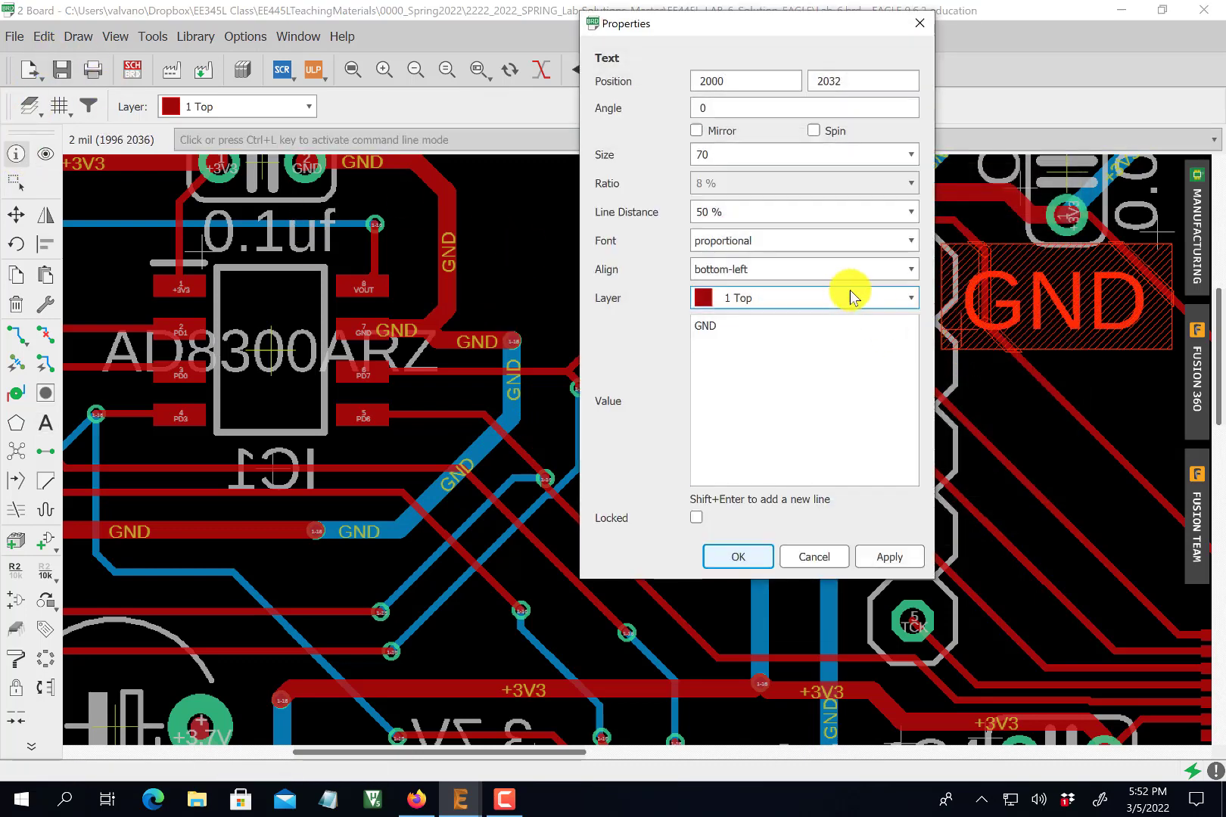
{"action": "left_click", "coordinate": [907, 298]}
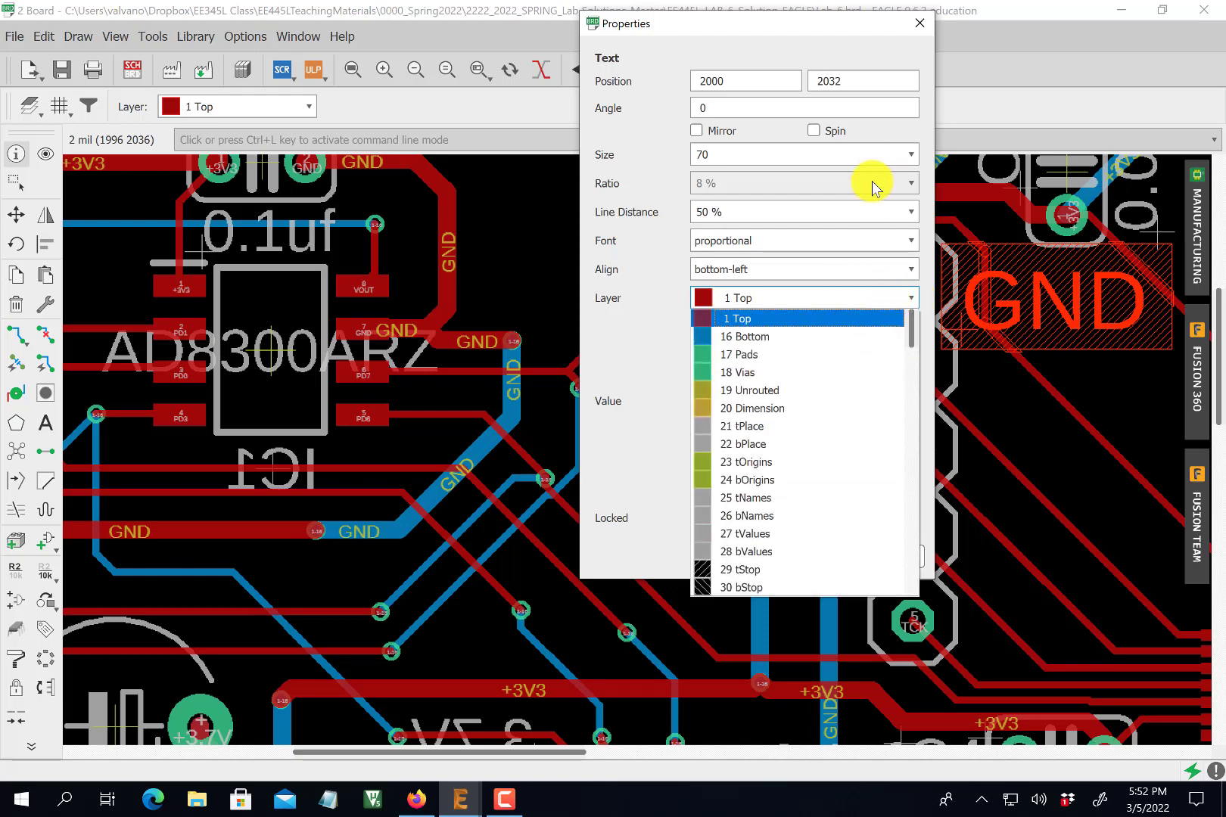
{"action": "left_click", "coordinate": [718, 52]}
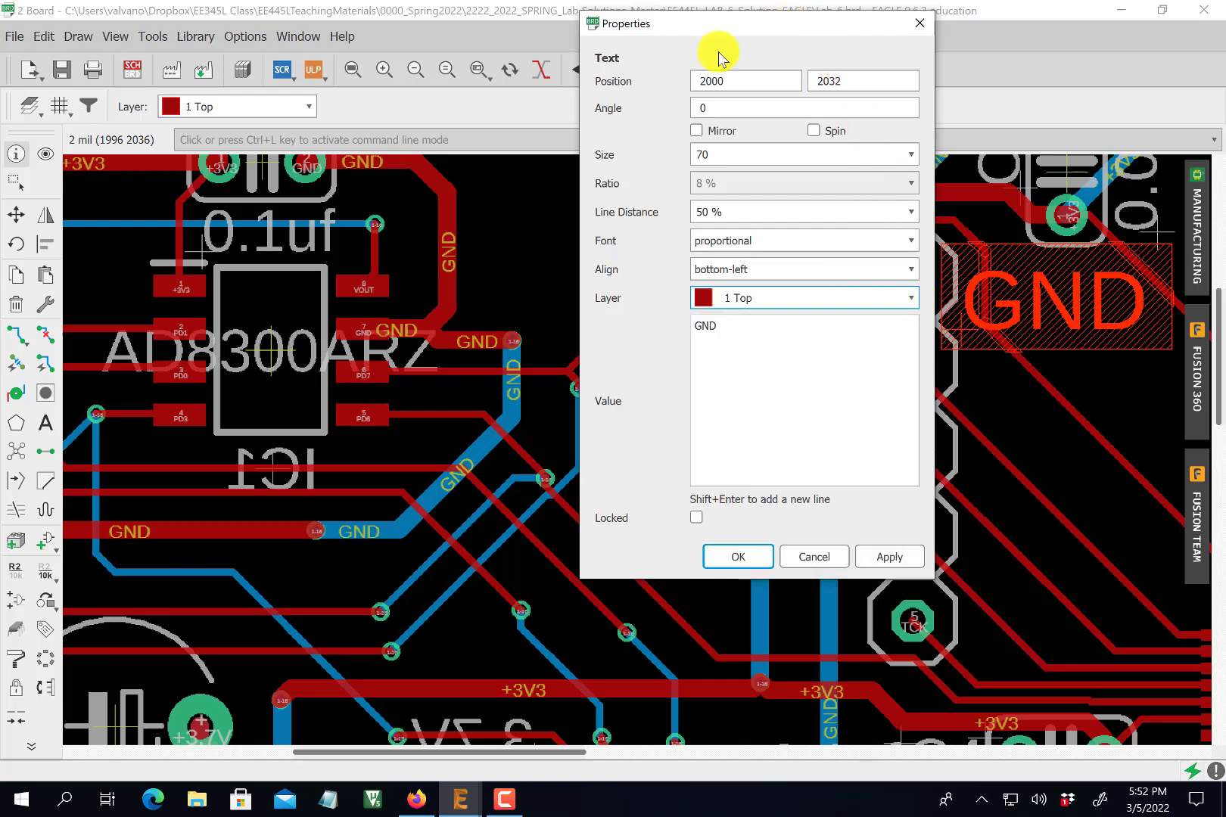
{"action": "left_click", "coordinate": [870, 301]}
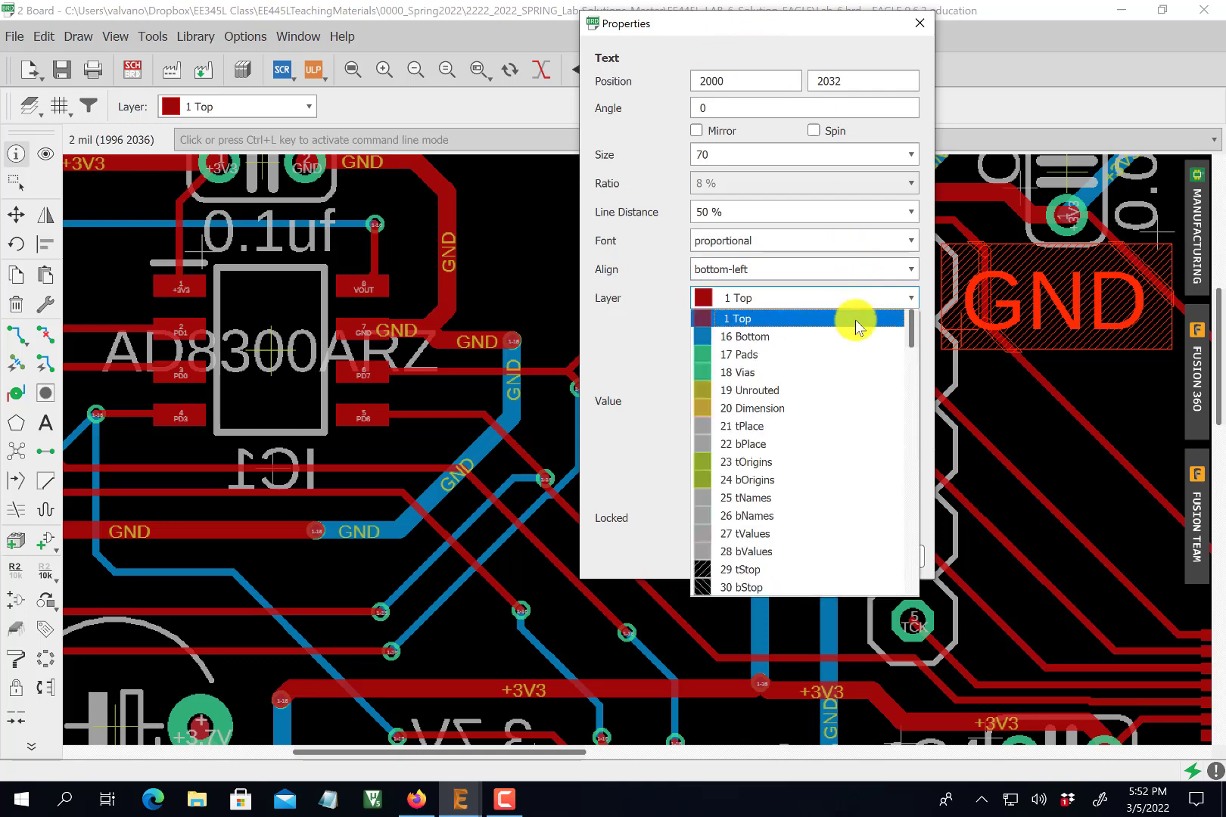
{"action": "left_click", "coordinate": [828, 426]}
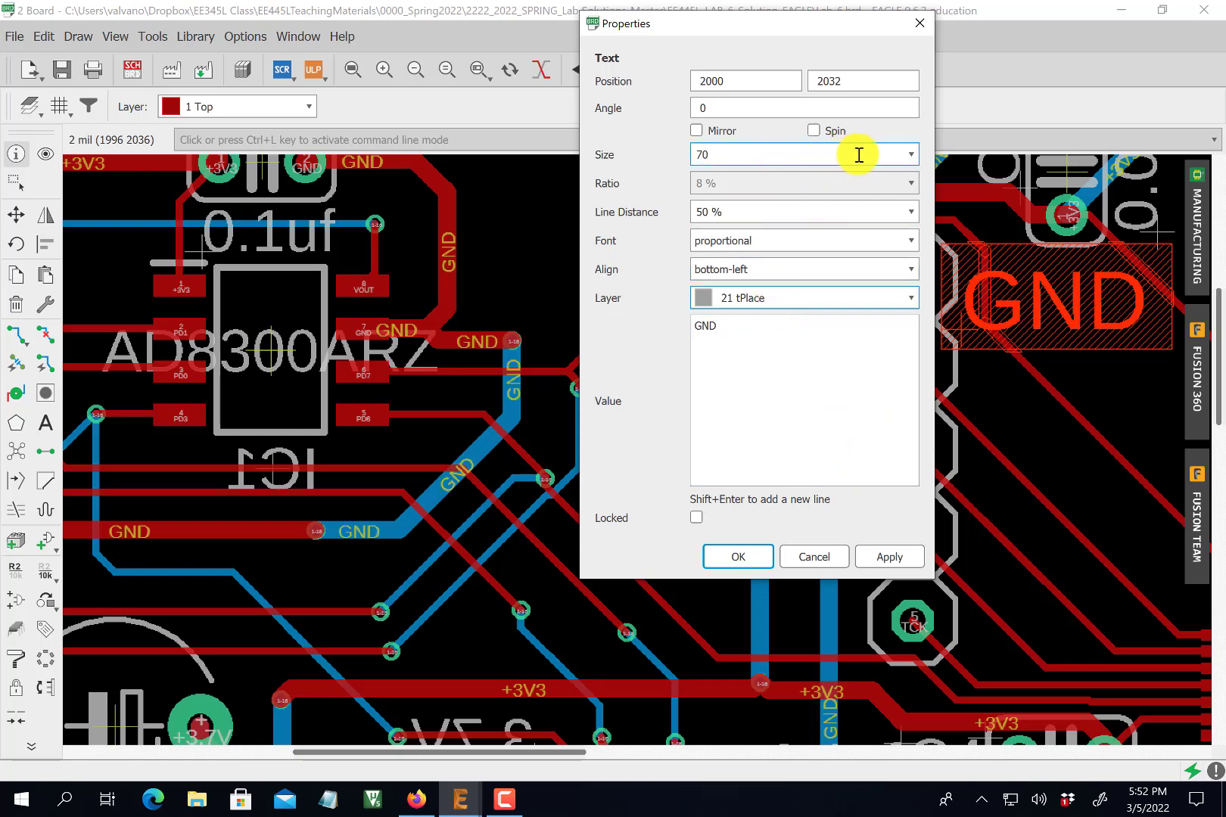
{"action": "left_click", "coordinate": [912, 156]}
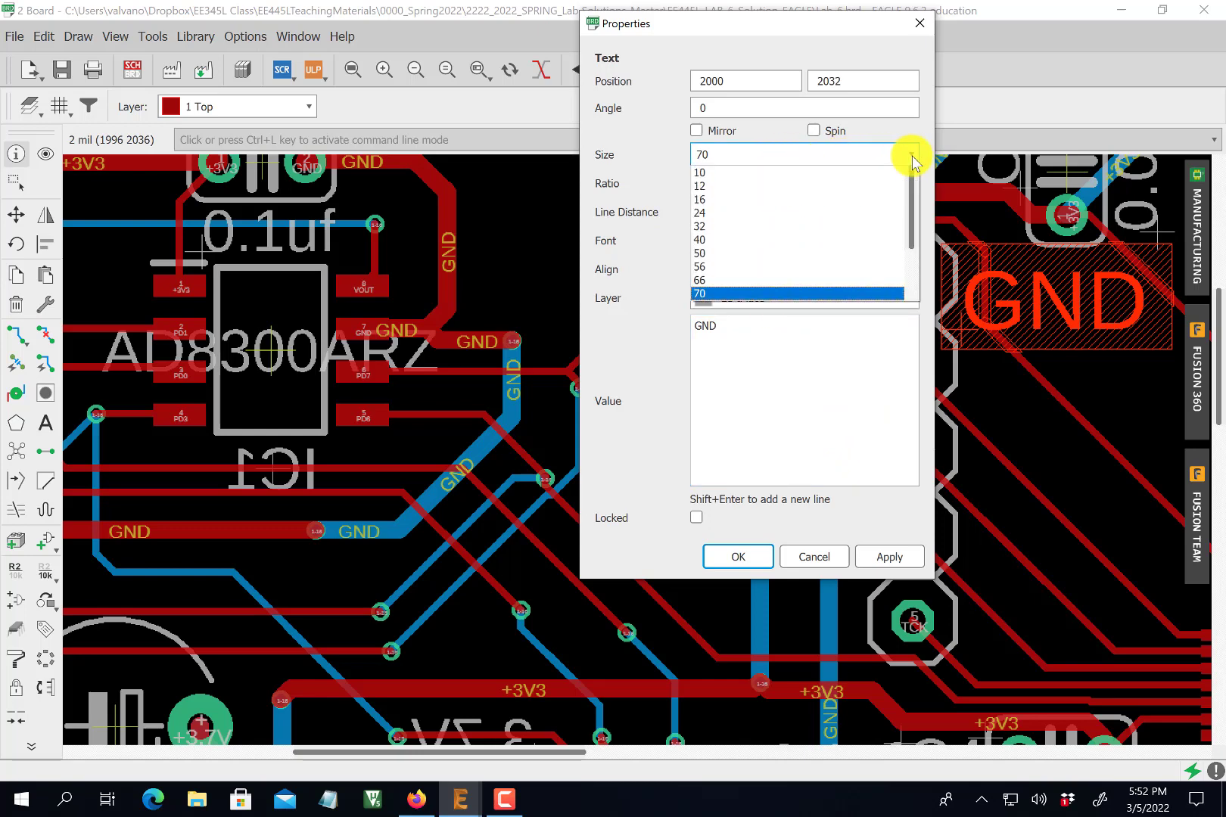
{"action": "left_click", "coordinate": [787, 226]}
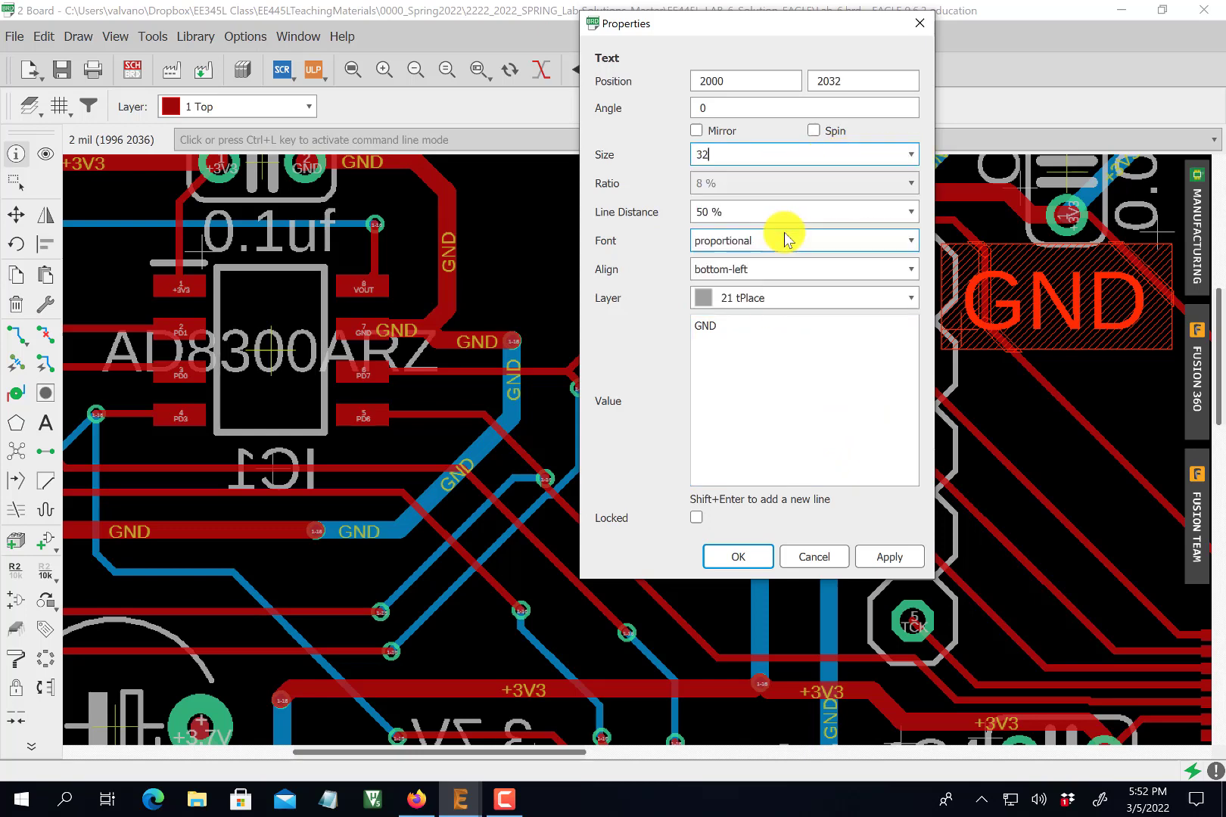
{"action": "left_click", "coordinate": [736, 556]}
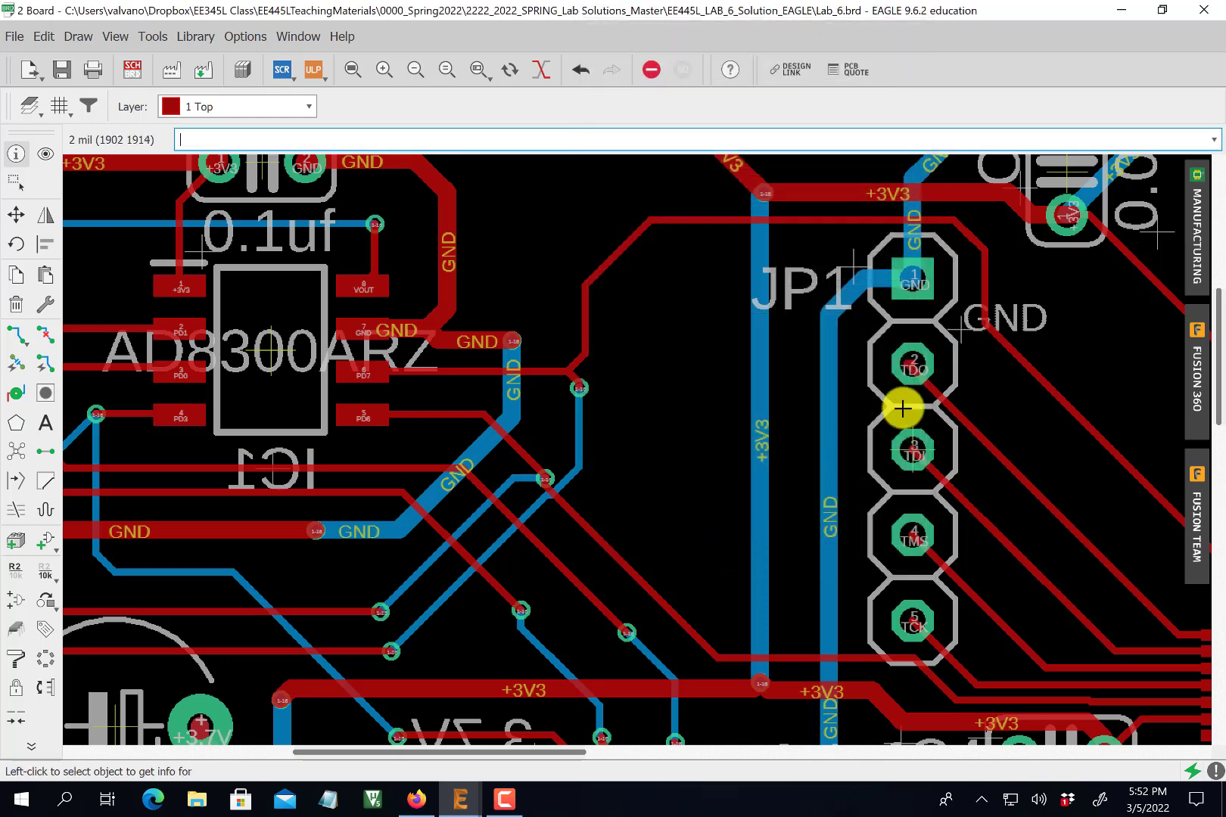
- Align the GND label at JP1 pin 1 and copy it beside pins 2 through 5
{"action": "left_click", "coordinate": [16, 215]}
{"action": "left_click", "coordinate": [961, 325]}
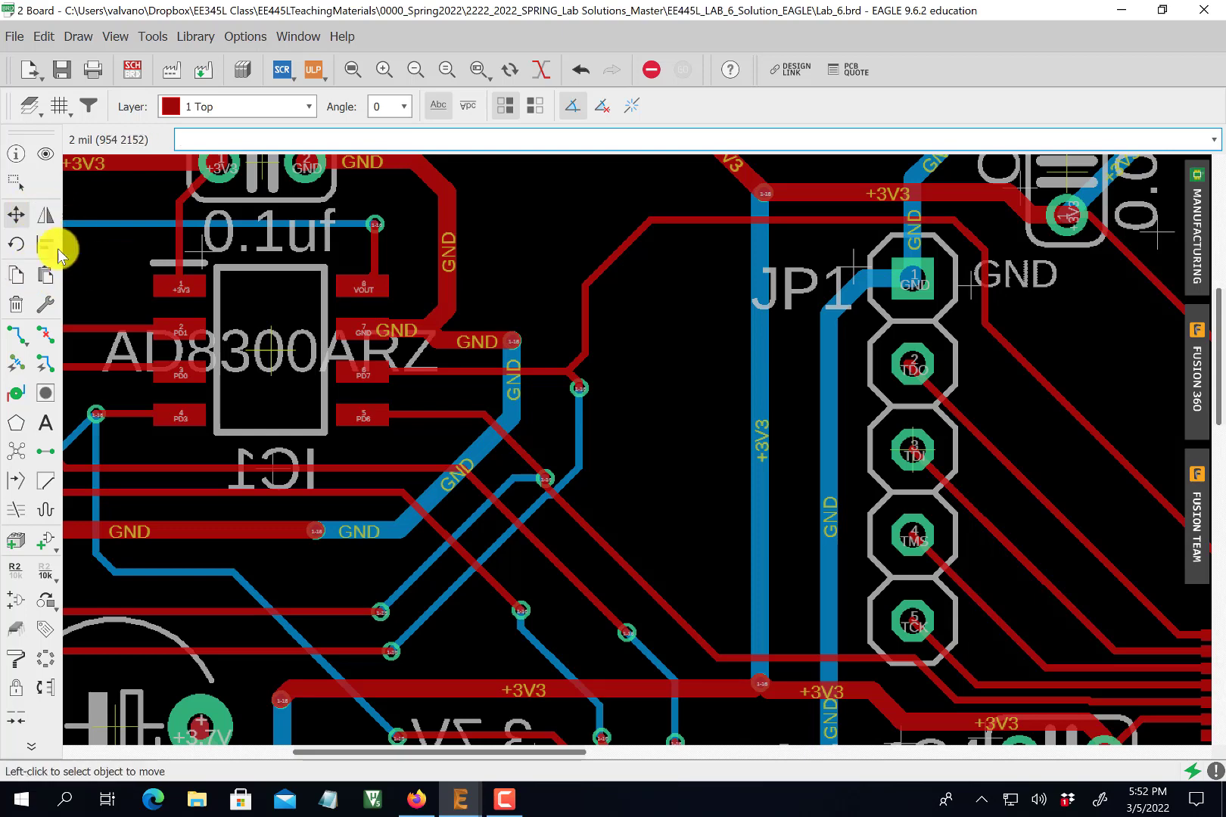
{"action": "left_click", "coordinate": [17, 282]}
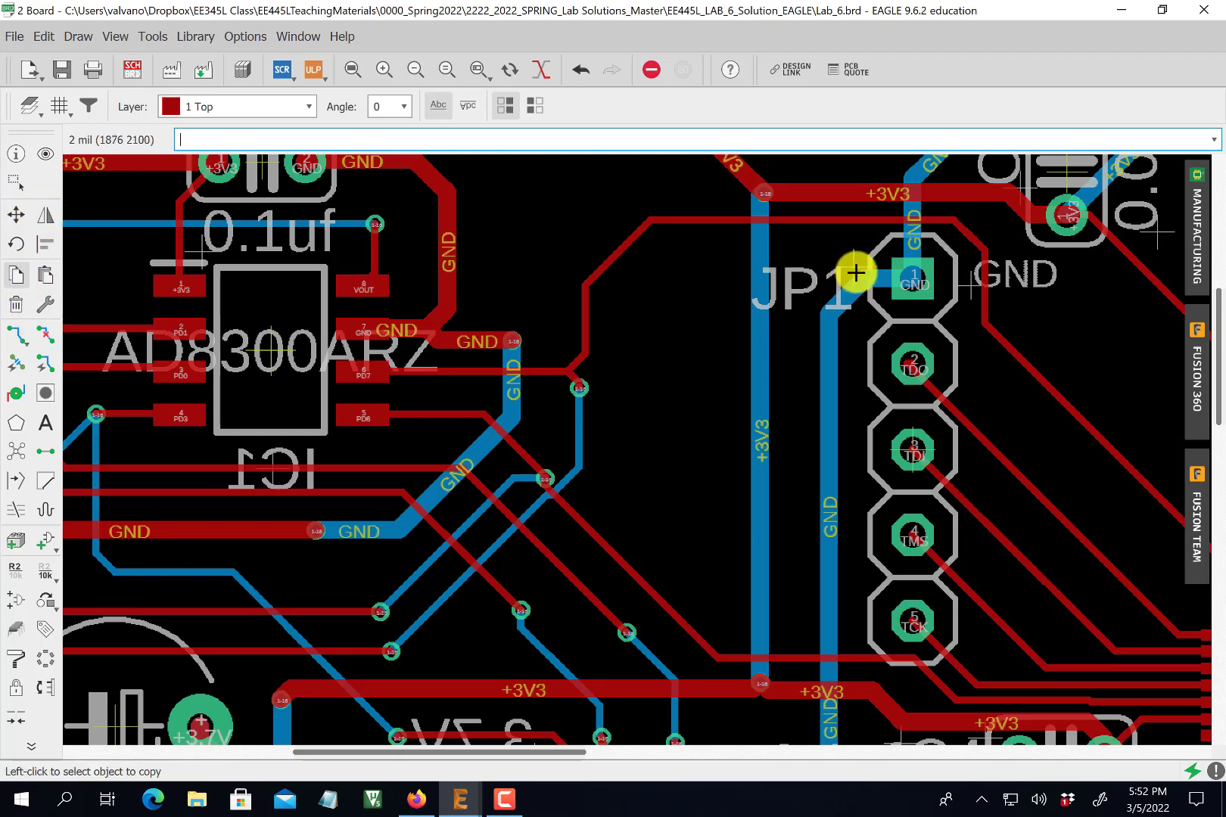
{"action": "left_click", "coordinate": [976, 289]}
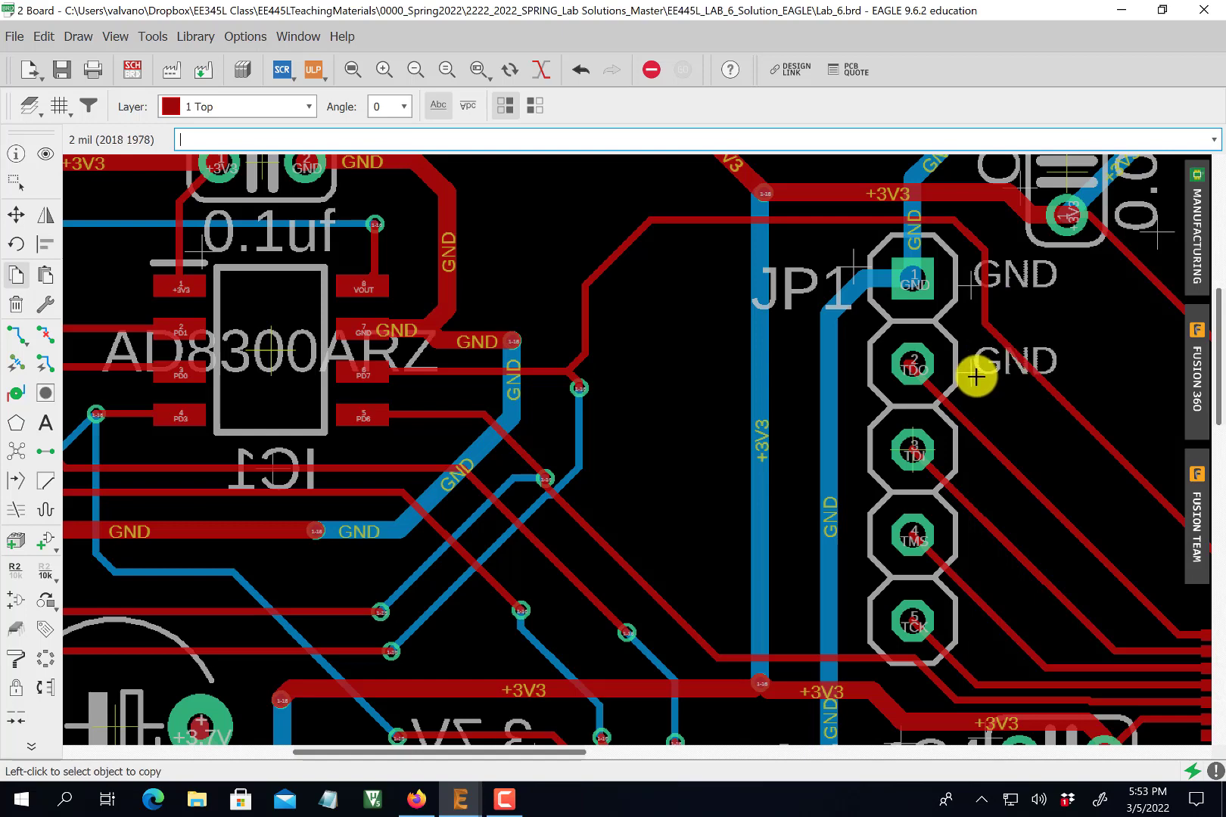
{"action": "left_click", "coordinate": [973, 377]}
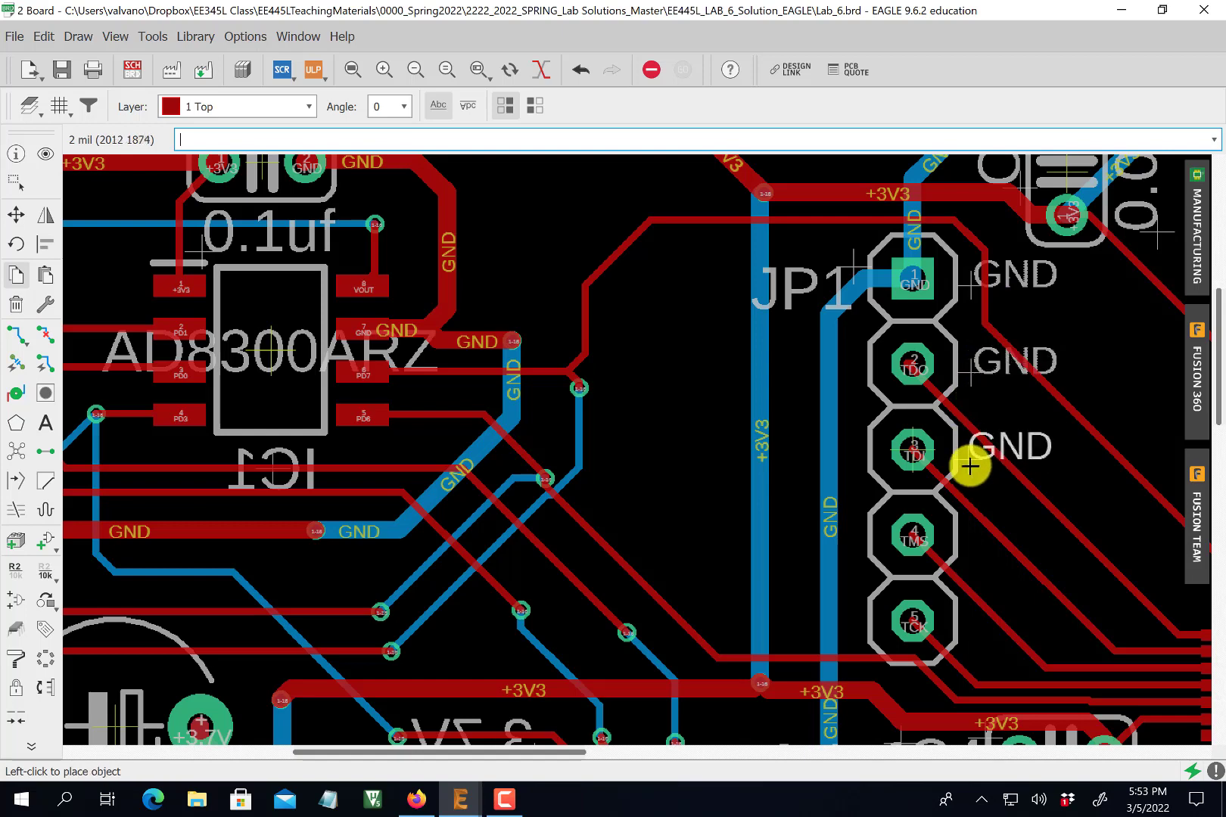
{"action": "left_click", "coordinate": [966, 459]}
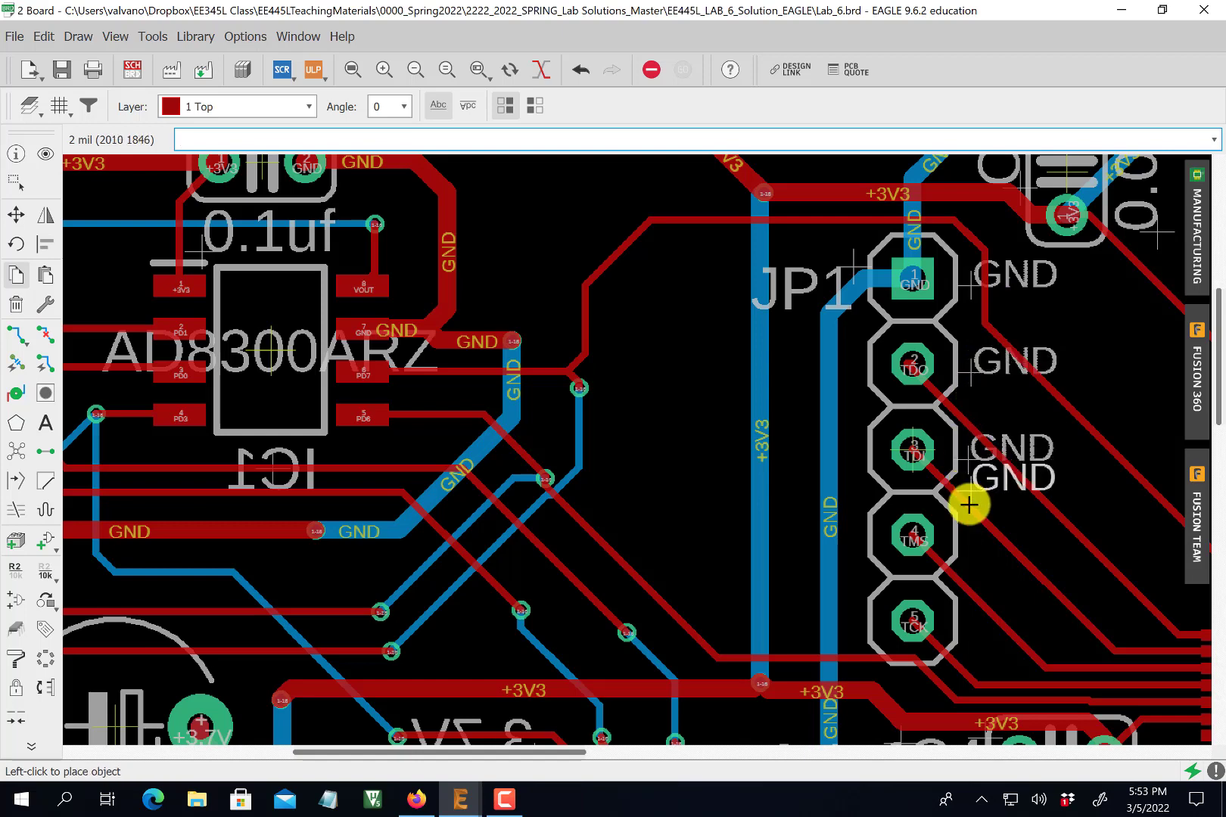
{"action": "left_click", "coordinate": [965, 543]}
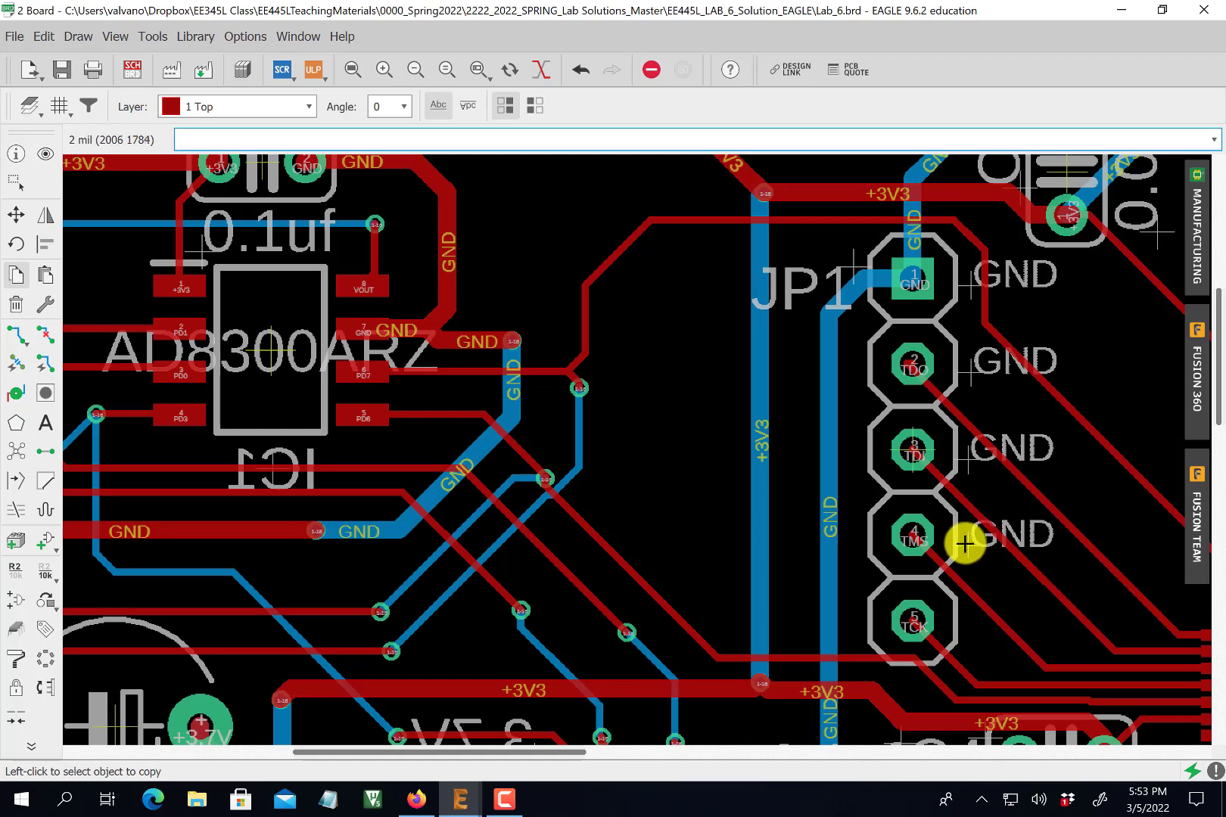
{"action": "left_click", "coordinate": [967, 541]}
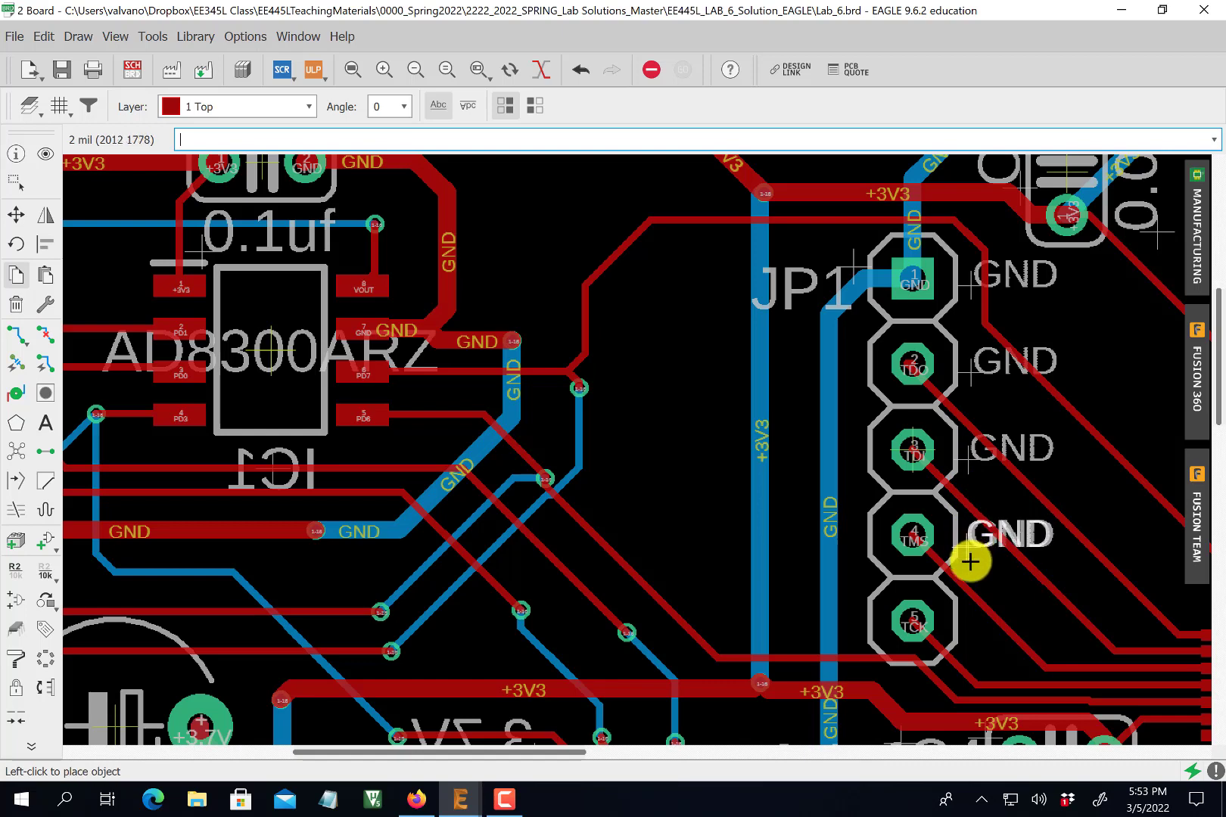
{"action": "left_click", "coordinate": [975, 631]}
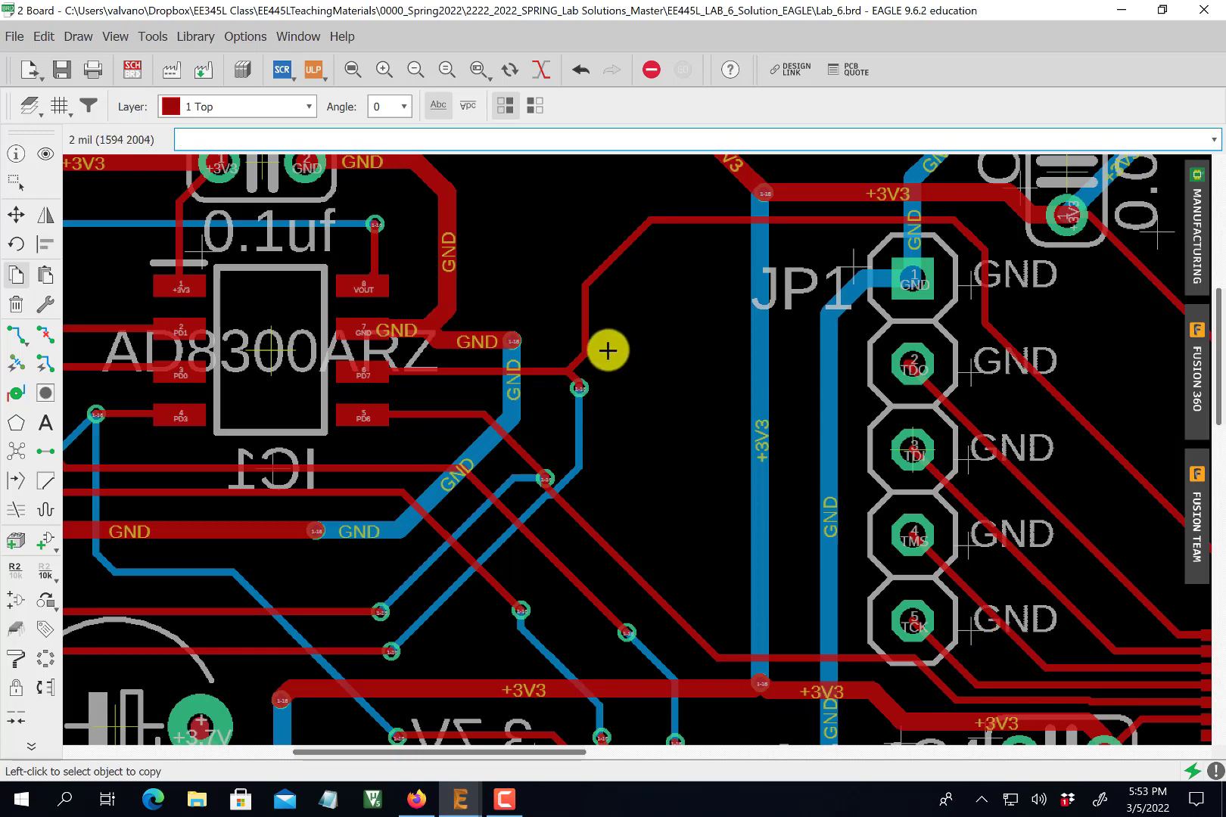
{"action": "left_click", "coordinate": [16, 155]}
- Change the copied GND labels beside JP1 pins 2 and 3 to TDO and TDI
{"action": "scroll", "coordinate": [908, 378], "scroll_direction": "up", "scroll_amount": 2}
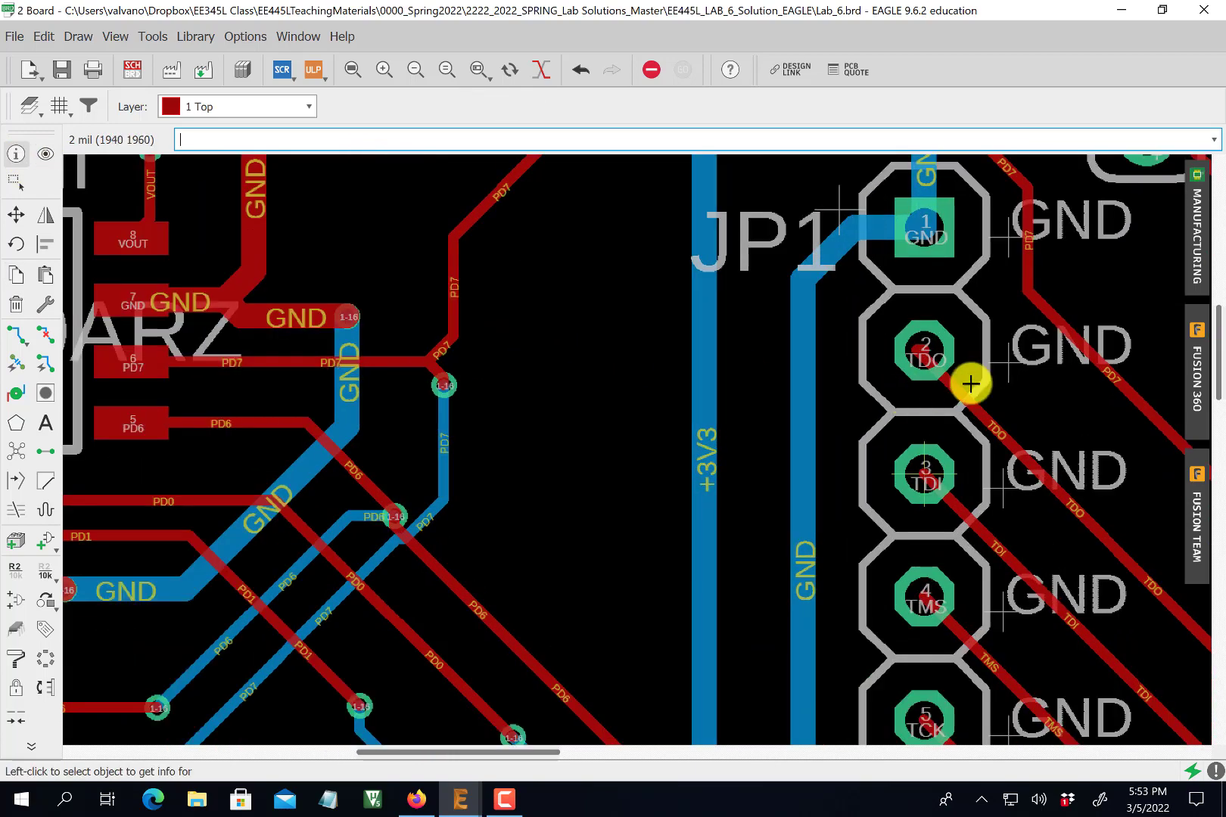
{"action": "left_click", "coordinate": [1007, 371]}
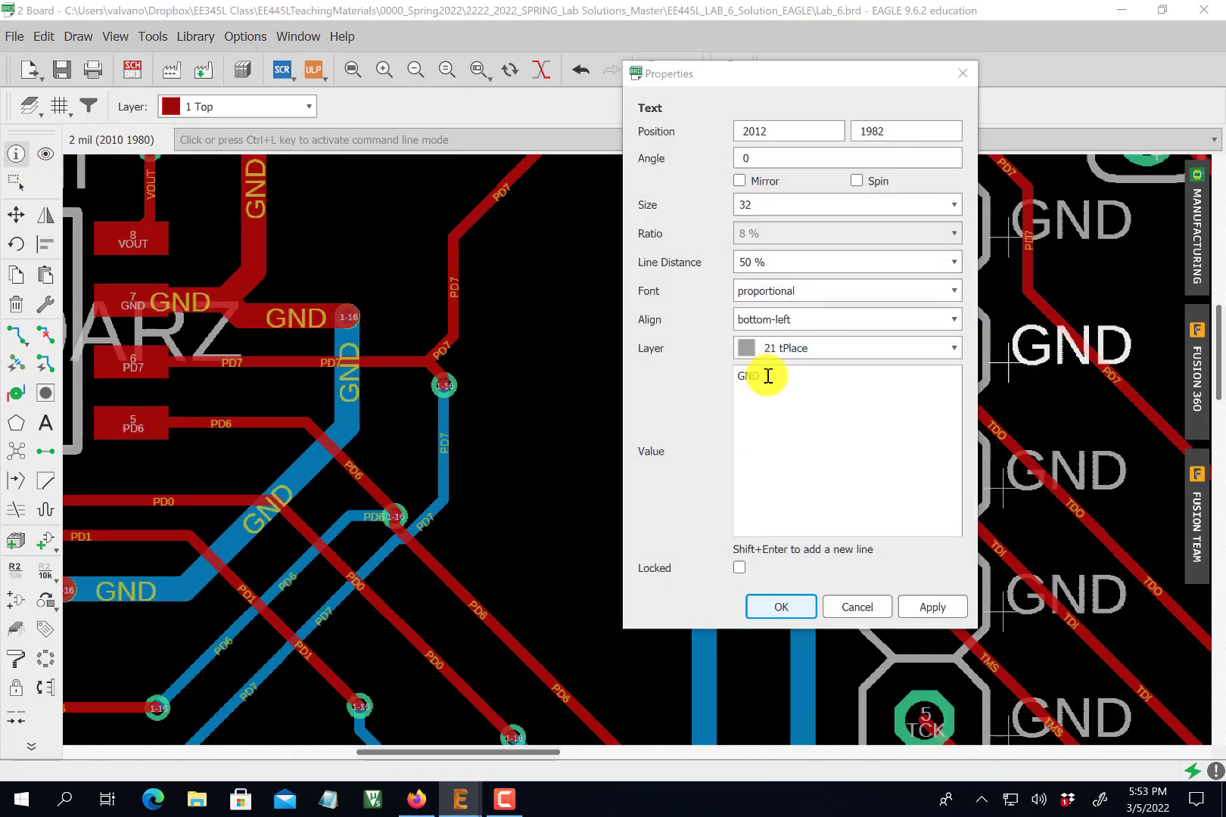
{"action": "left_click_drag", "start_coordinate": [764, 374], "coordinate": [666, 379]}
{"action": "type", "text": "TDO"}
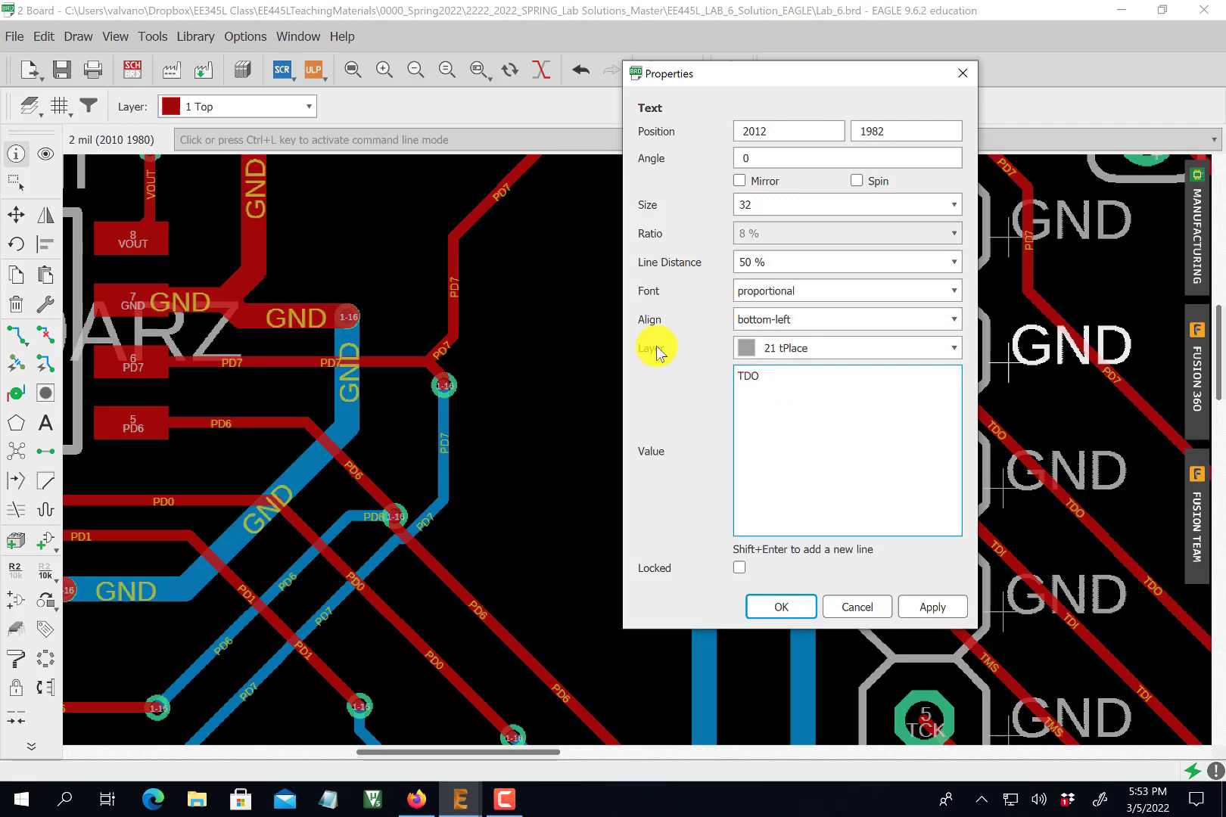
{"action": "key", "text": "Return"}
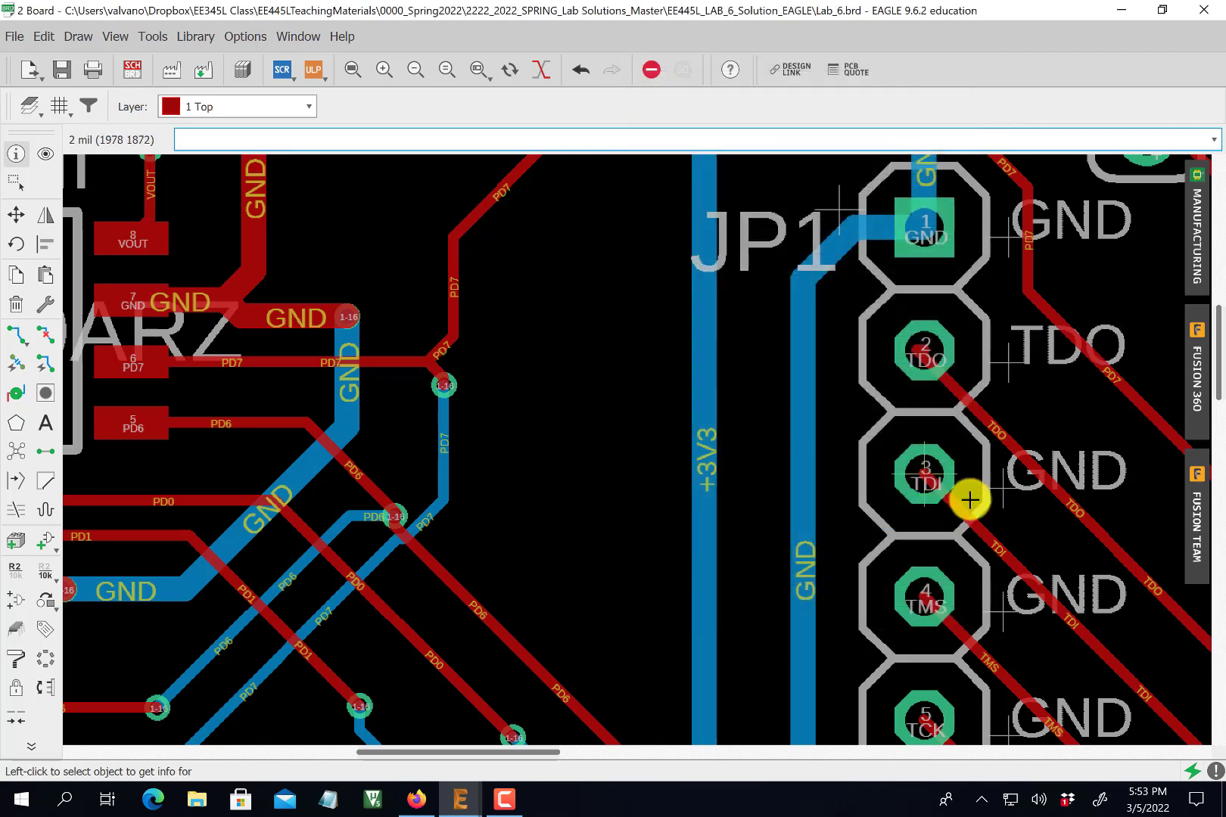
{"action": "left_click", "coordinate": [1001, 490]}
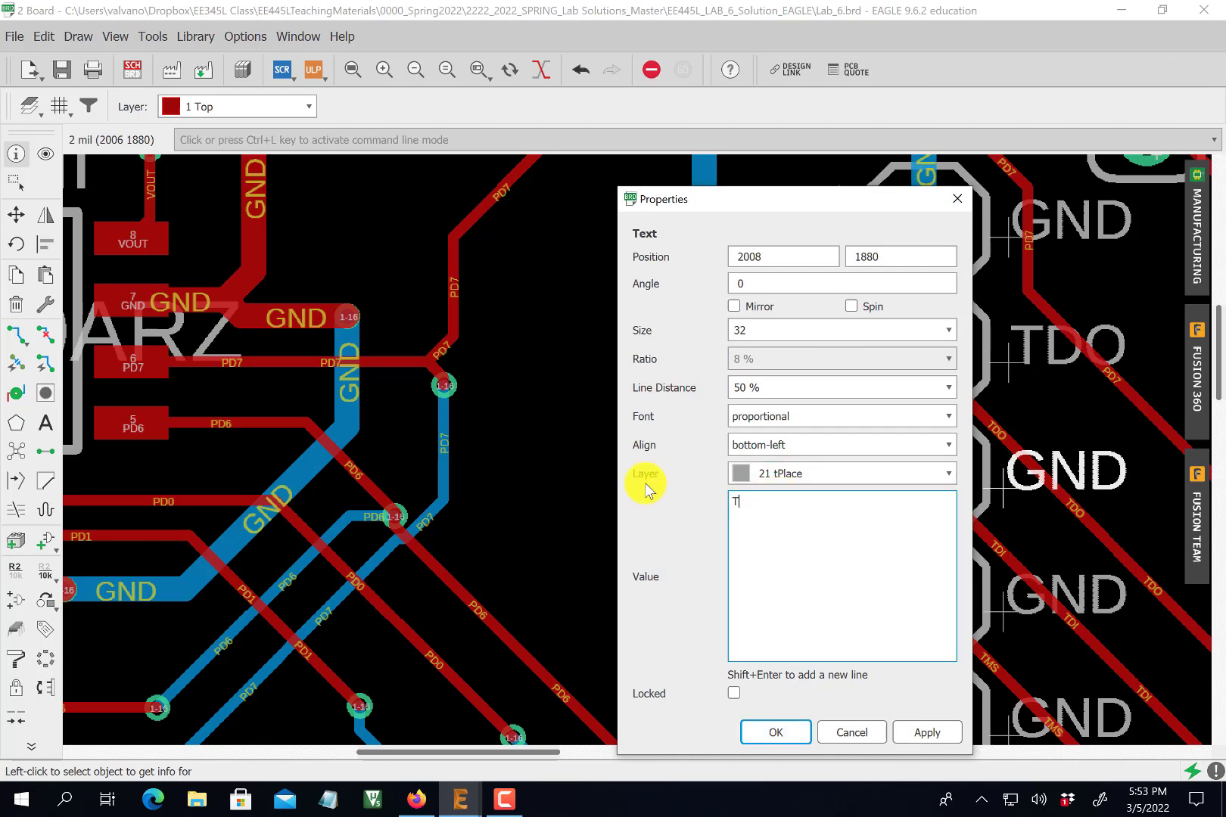
{"action": "left_click", "coordinate": [774, 732]}
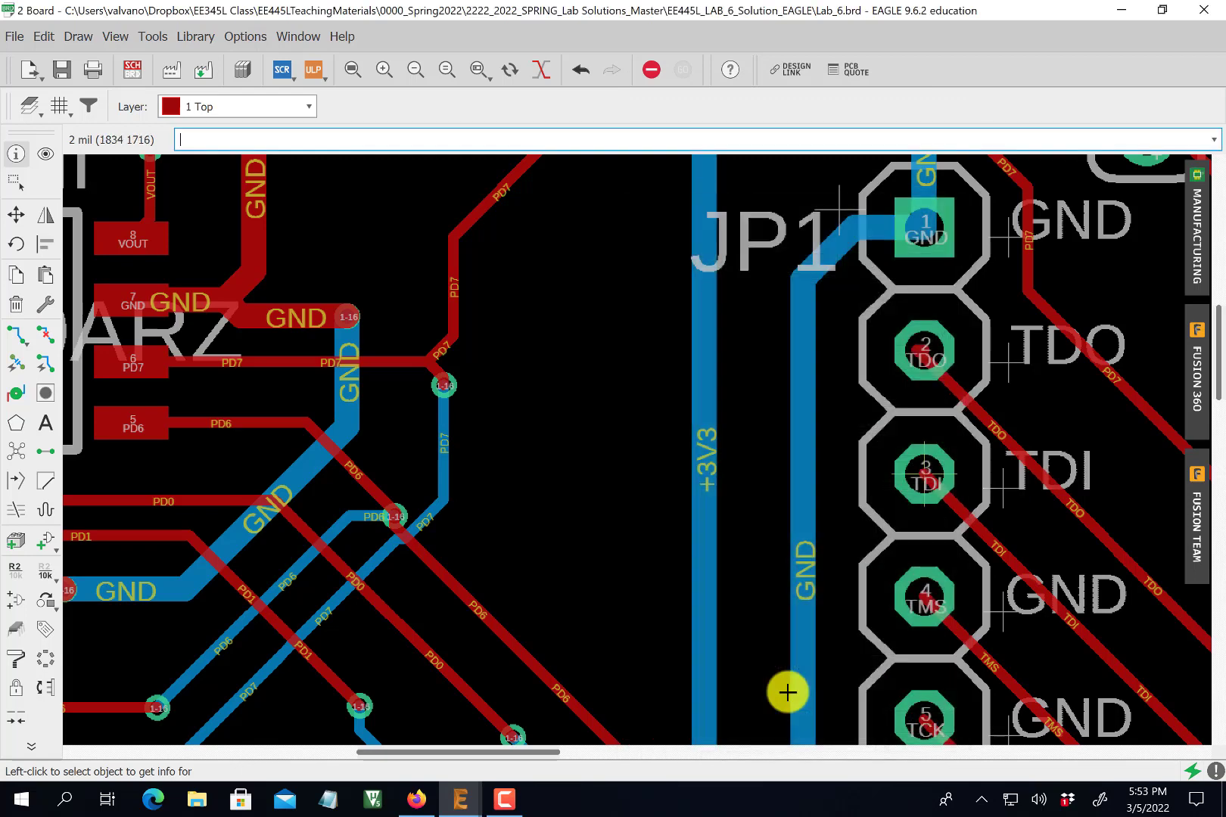
- Change the labels beside JP1 pins 4 and 5 to TMS and TCK
{"action": "left_click", "coordinate": [1010, 618]}
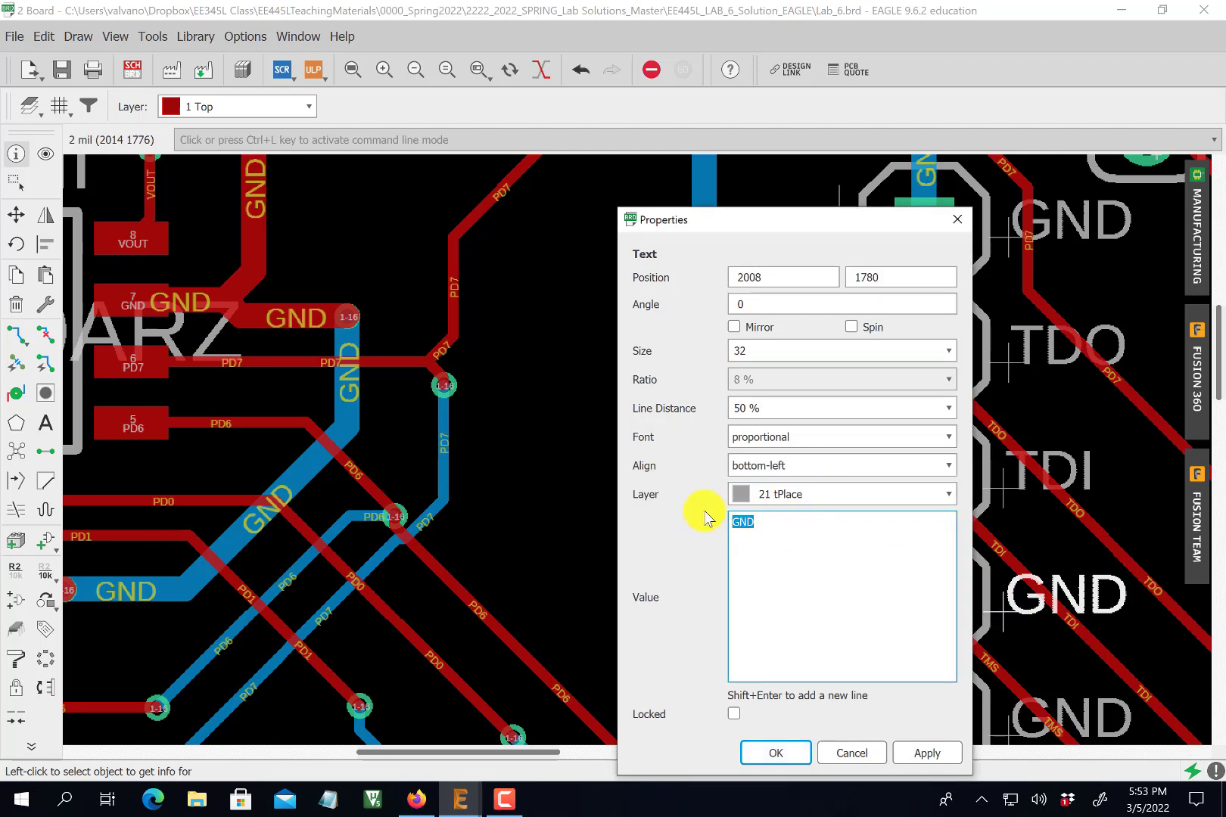
{"action": "key", "text": "Return"}
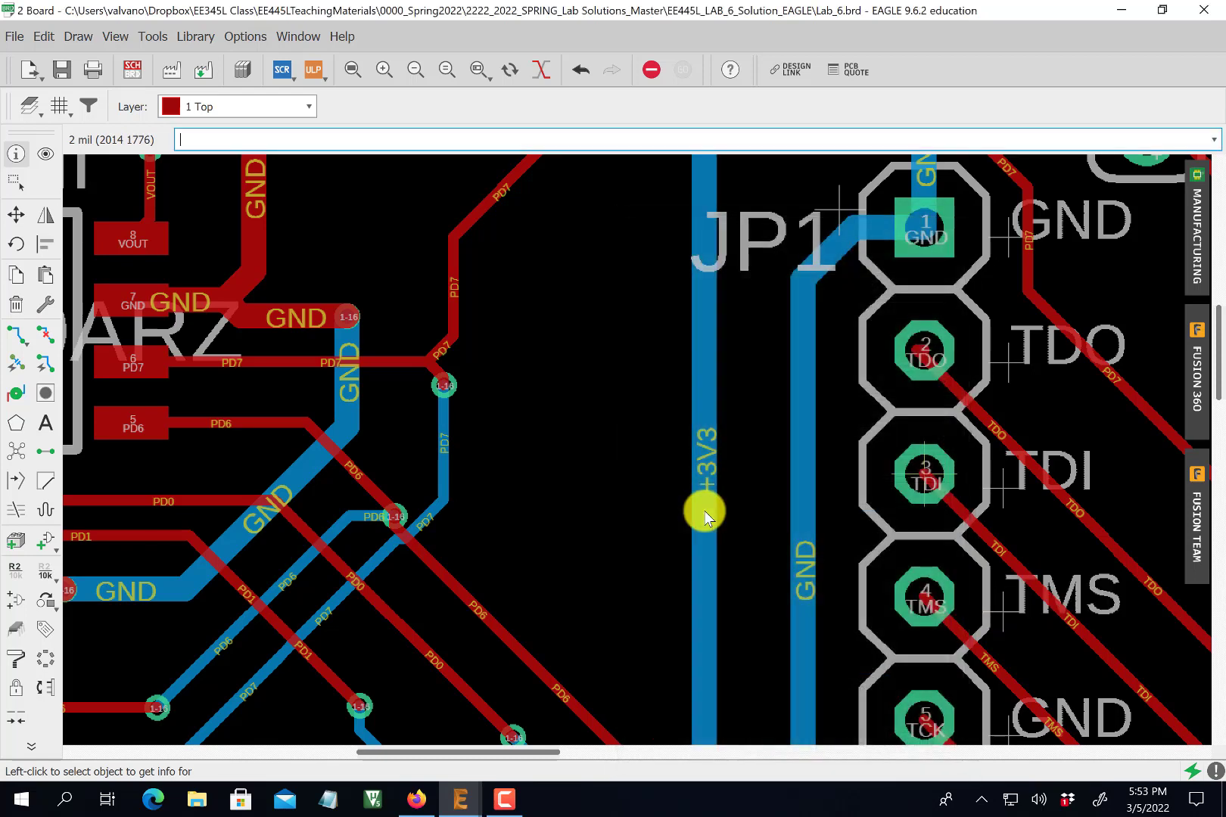
{"action": "left_click", "coordinate": [1011, 728]}
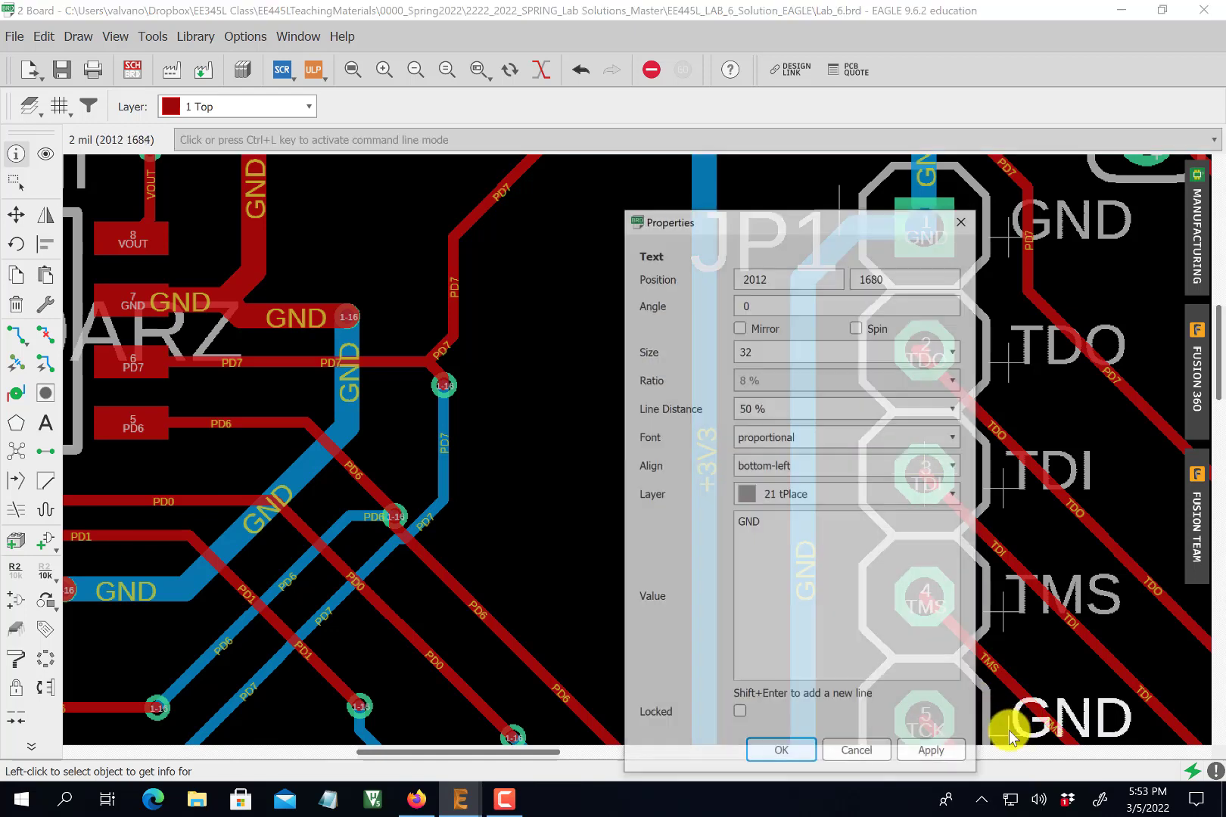
{"action": "left_click", "coordinate": [862, 580]}
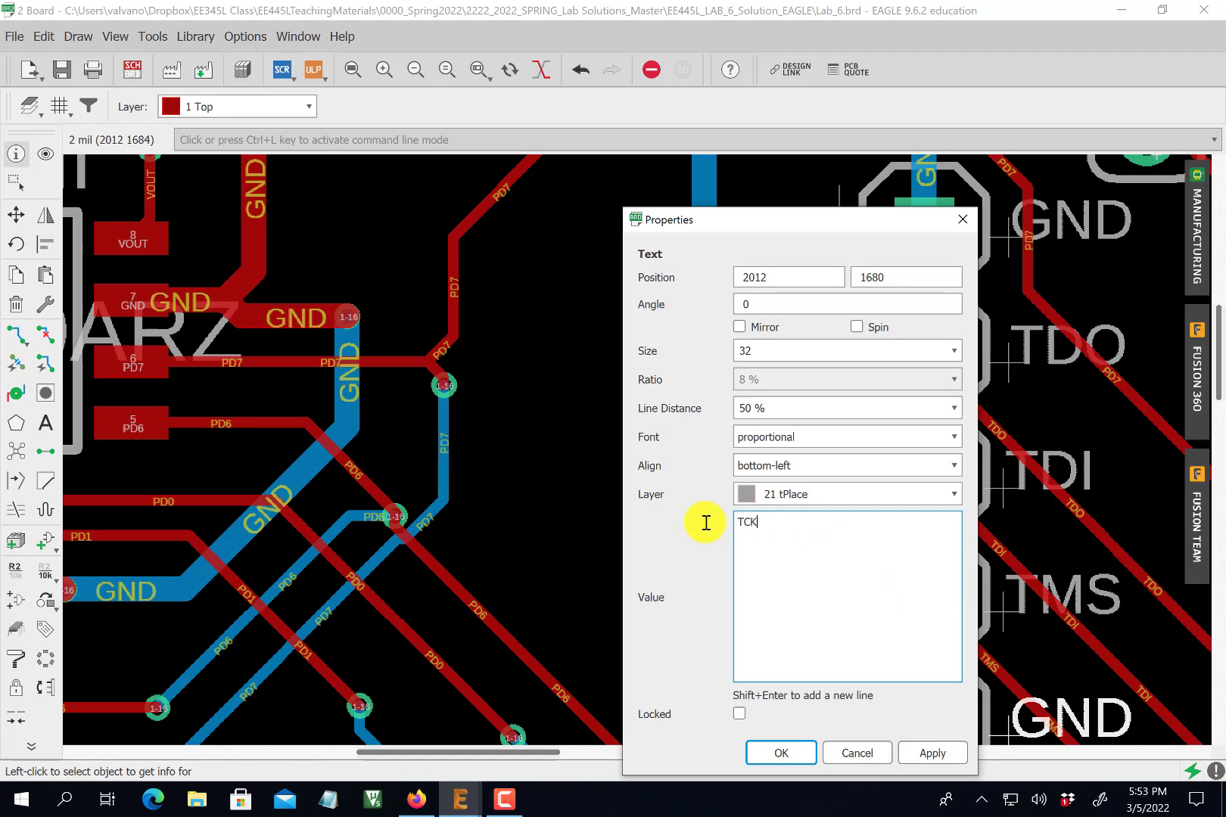
{"action": "type", "text": "TCK"}
{"action": "key", "text": "Return"}
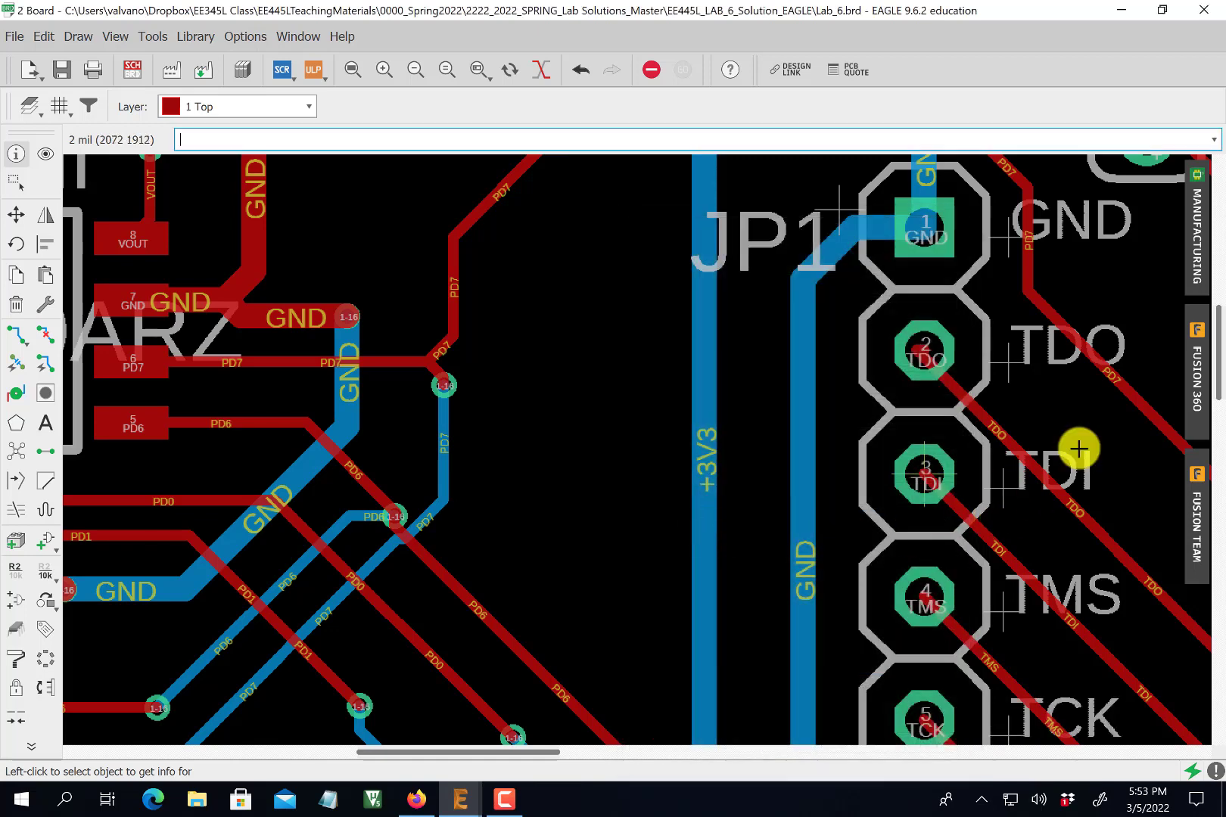
{"action": "left_click_drag", "start_coordinate": [1218, 401], "coordinate": [1219, 462]}
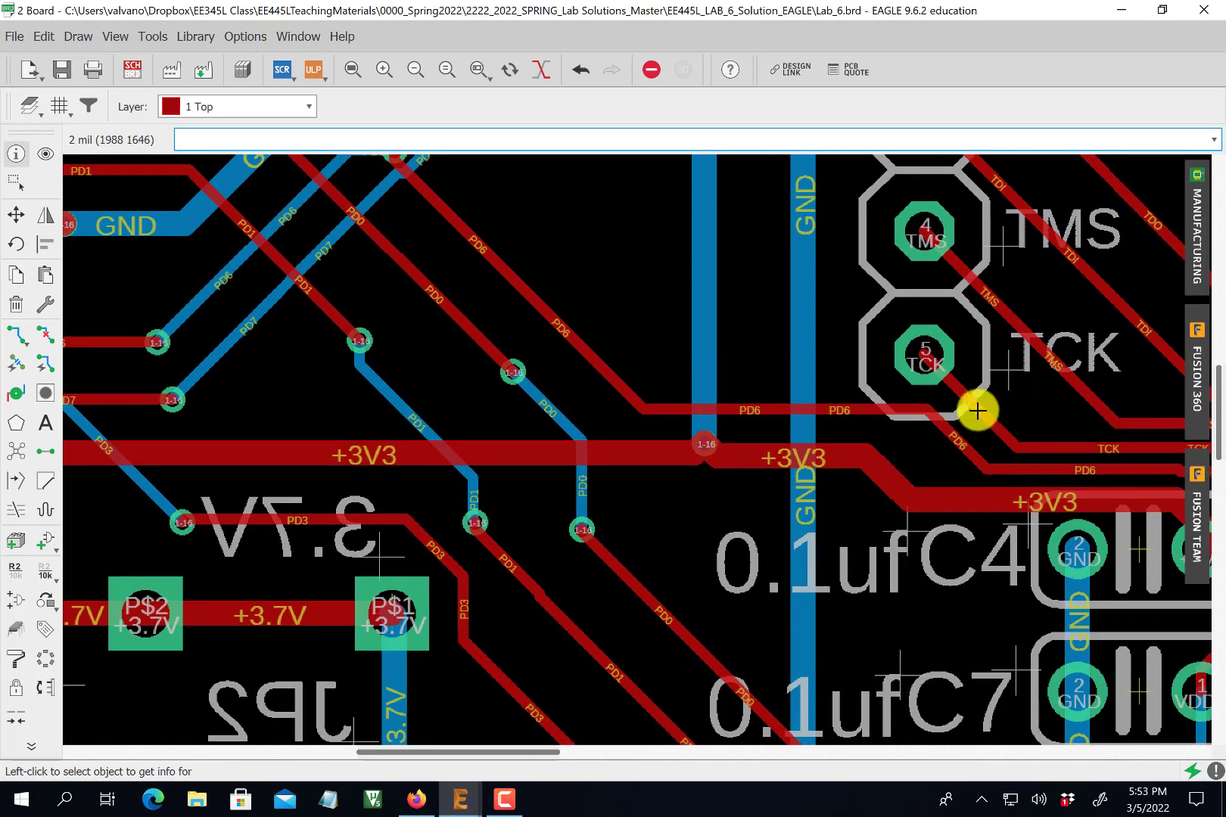
- Inspect the PD0 trace's properties and close them without changes
{"action": "scroll", "coordinate": [963, 375], "scroll_direction": "down", "scroll_amount": 2}
{"action": "scroll", "coordinate": [1087, 329], "scroll_direction": "down", "scroll_amount": 1}
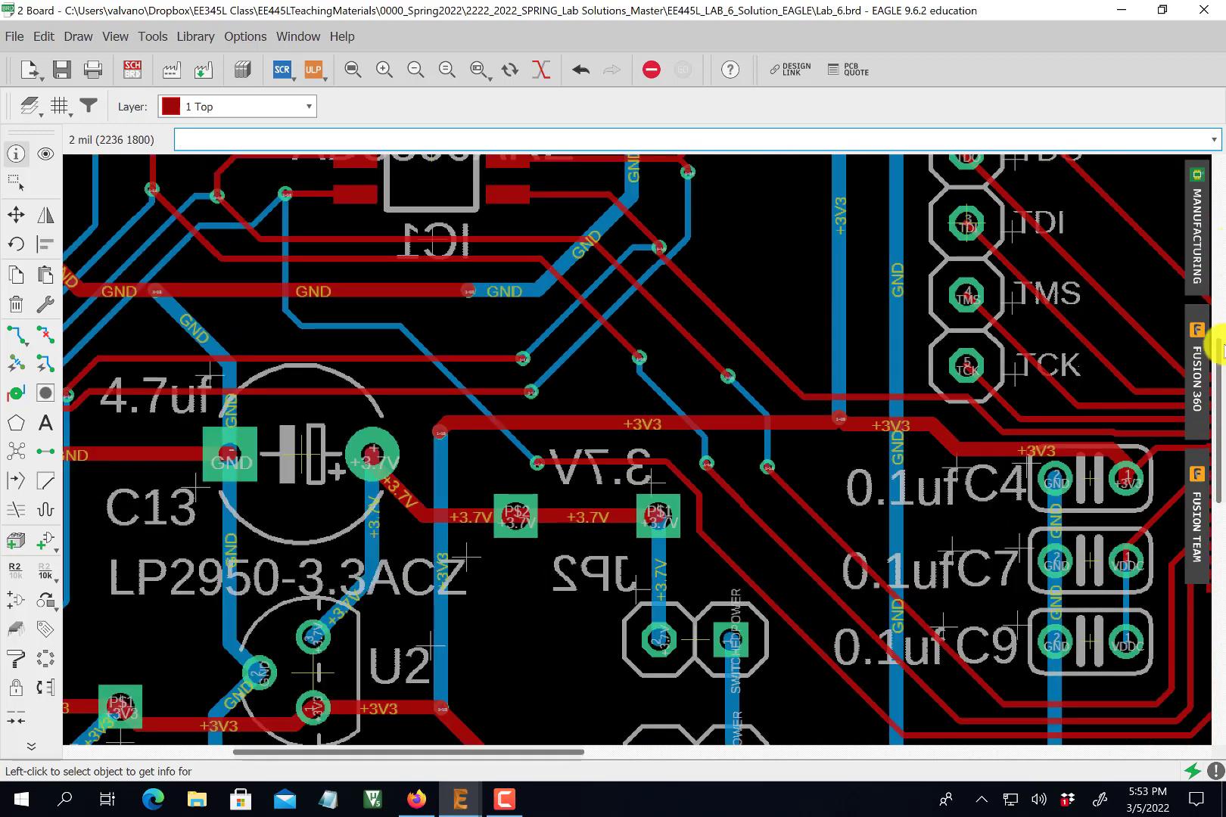
{"action": "left_click_drag", "start_coordinate": [1217, 383], "coordinate": [1217, 292]}
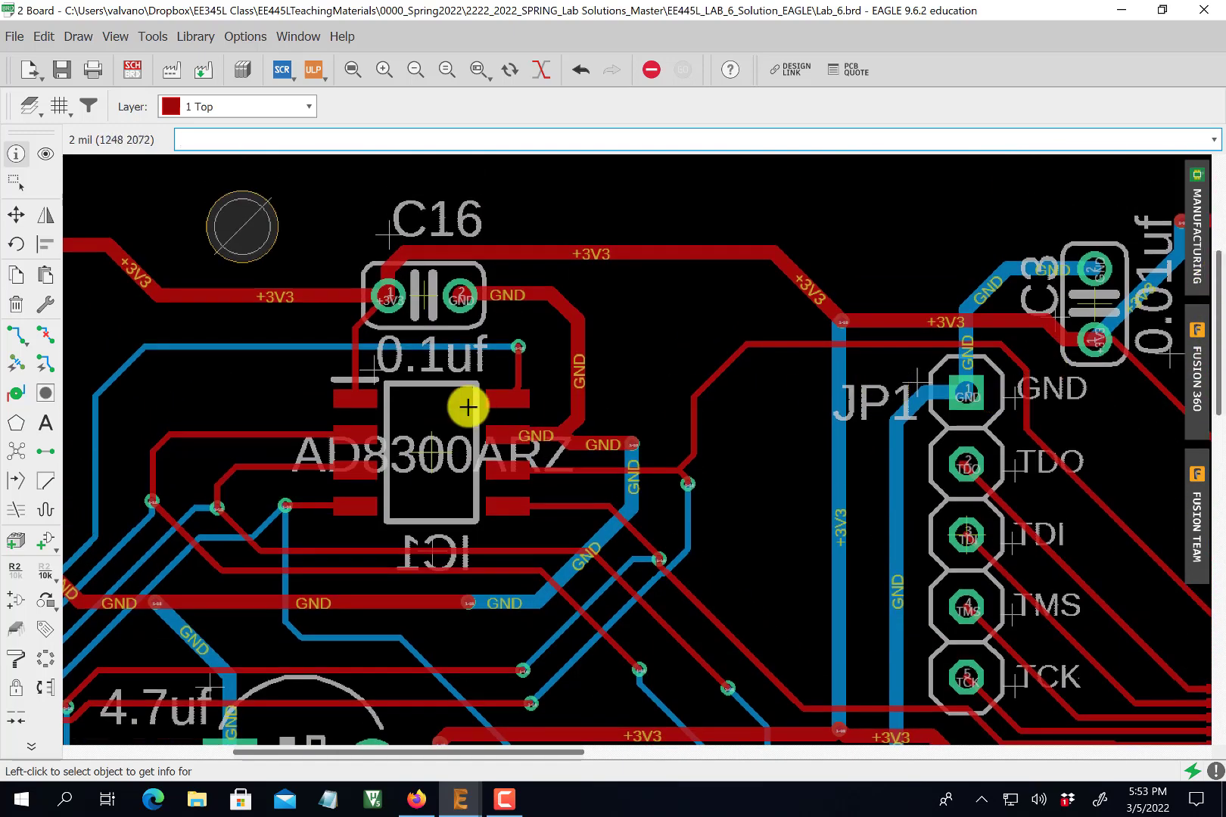
{"action": "scroll", "coordinate": [431, 457], "scroll_direction": "up", "scroll_amount": 4}
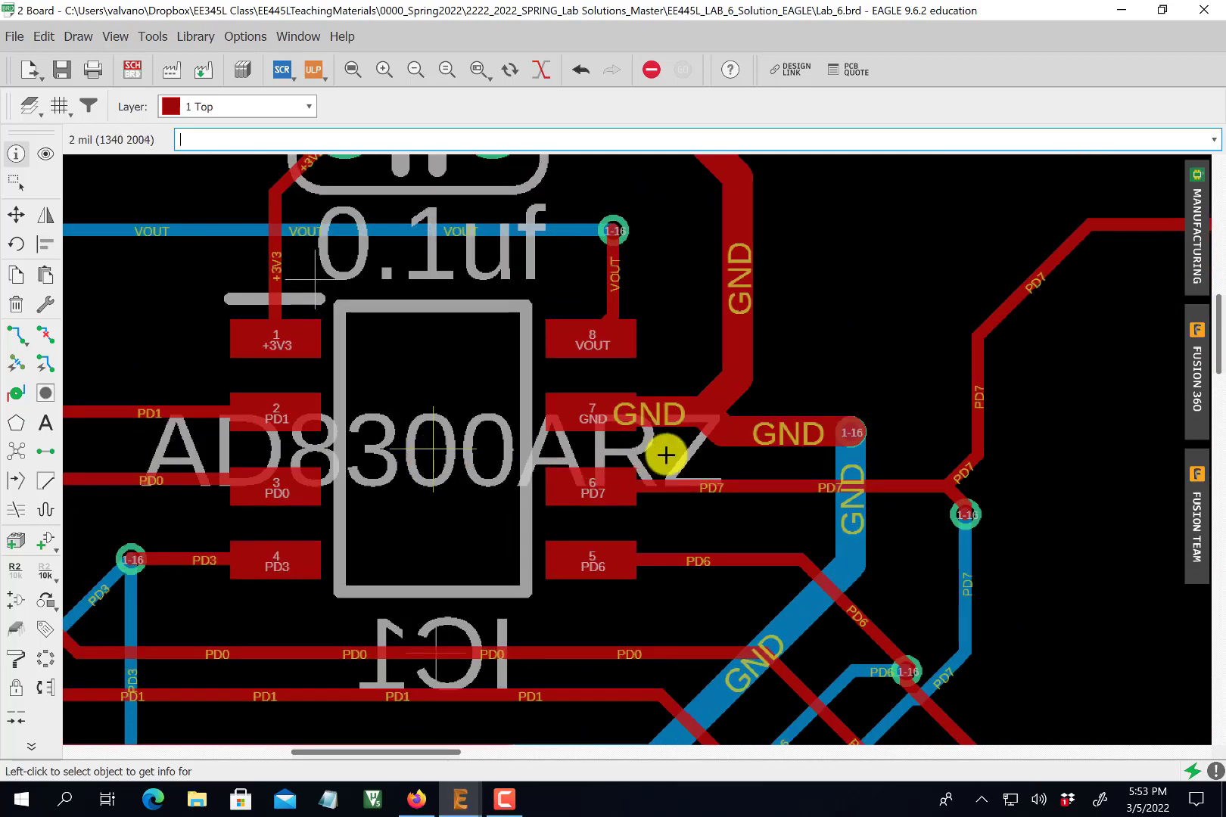
{"action": "scroll", "coordinate": [194, 455], "scroll_direction": "up", "scroll_amount": 2}
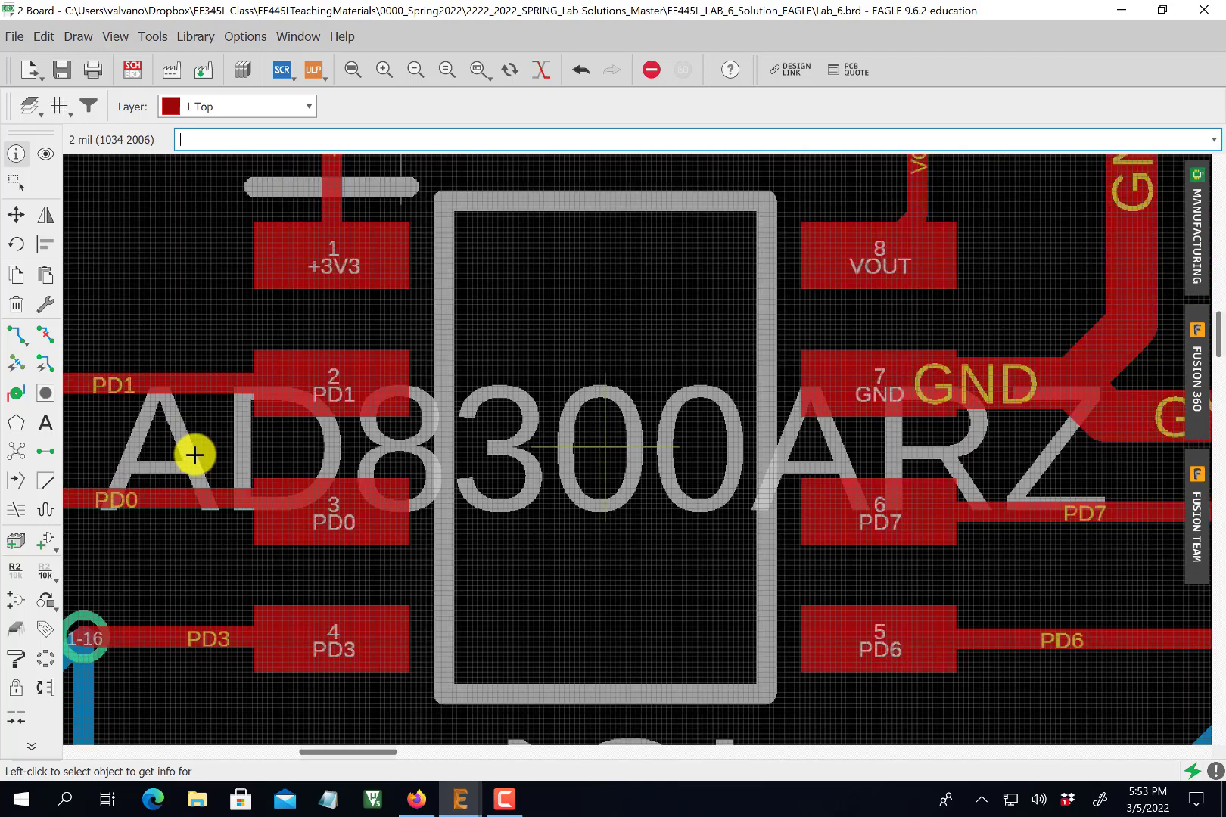
{"action": "scroll", "coordinate": [194, 455], "scroll_direction": "up", "scroll_amount": 4}
{"action": "scroll", "coordinate": [195, 455], "scroll_direction": "down", "scroll_amount": 2}
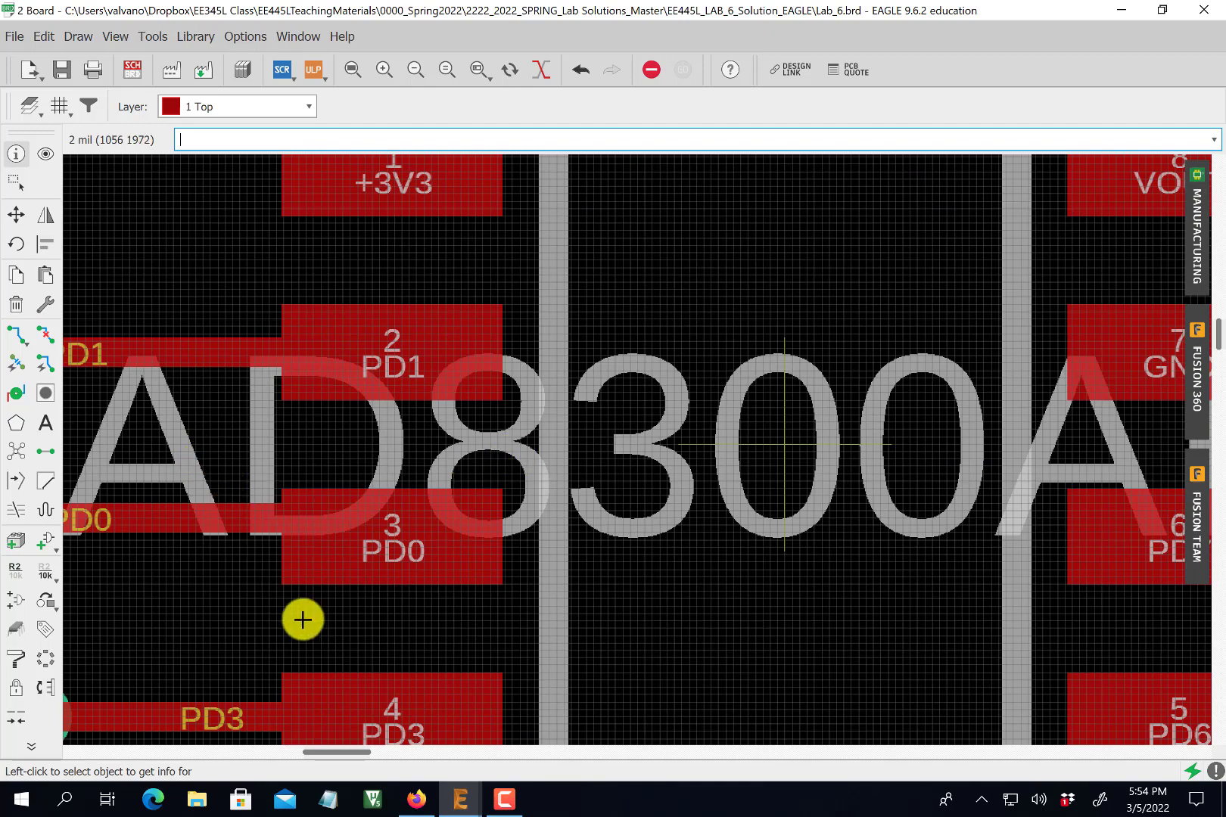
{"action": "mouse_move", "coordinate": [340, 747]}
{"action": "left_mouse_down"}
{"action": "mouse_move", "coordinate": [318, 746]}
{"action": "mouse_move", "coordinate": [335, 746]}
{"action": "left_mouse_up"}
{"action": "left_click", "coordinate": [581, 536]}
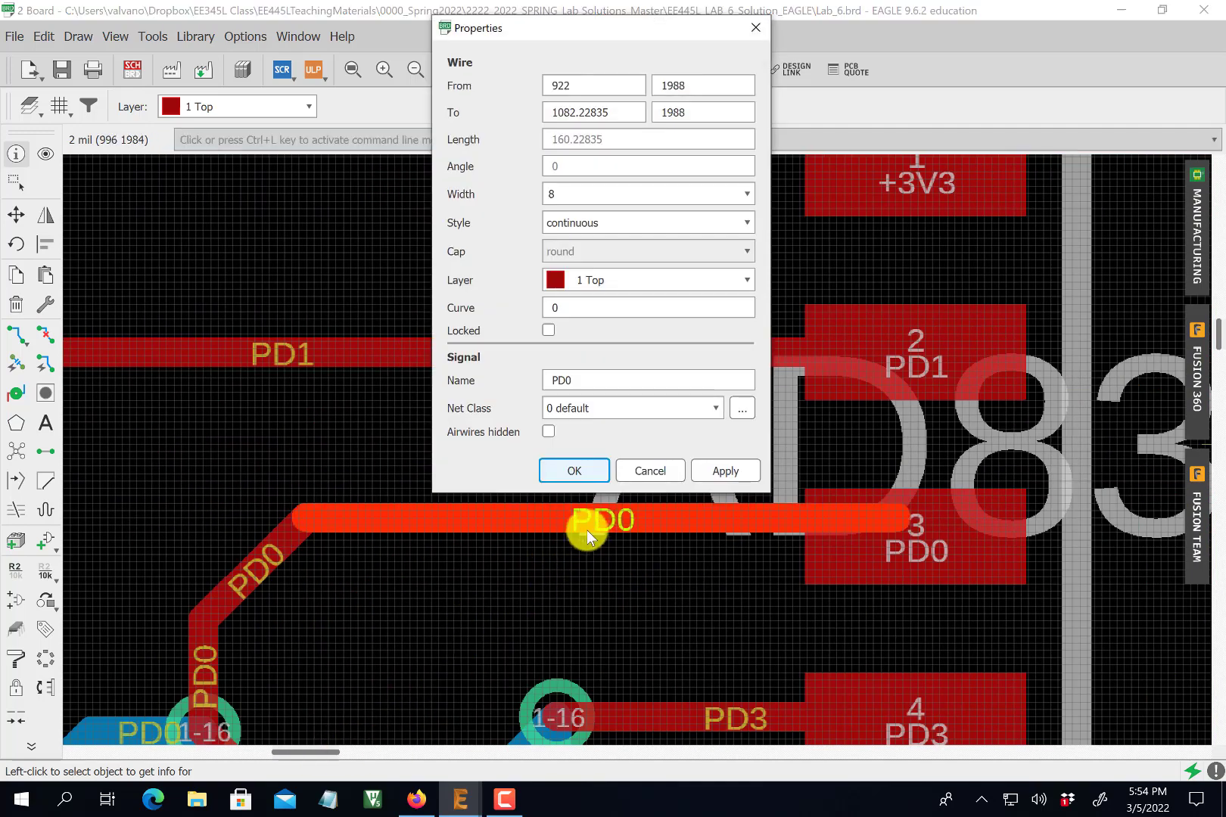
{"action": "left_click", "coordinate": [649, 472]}
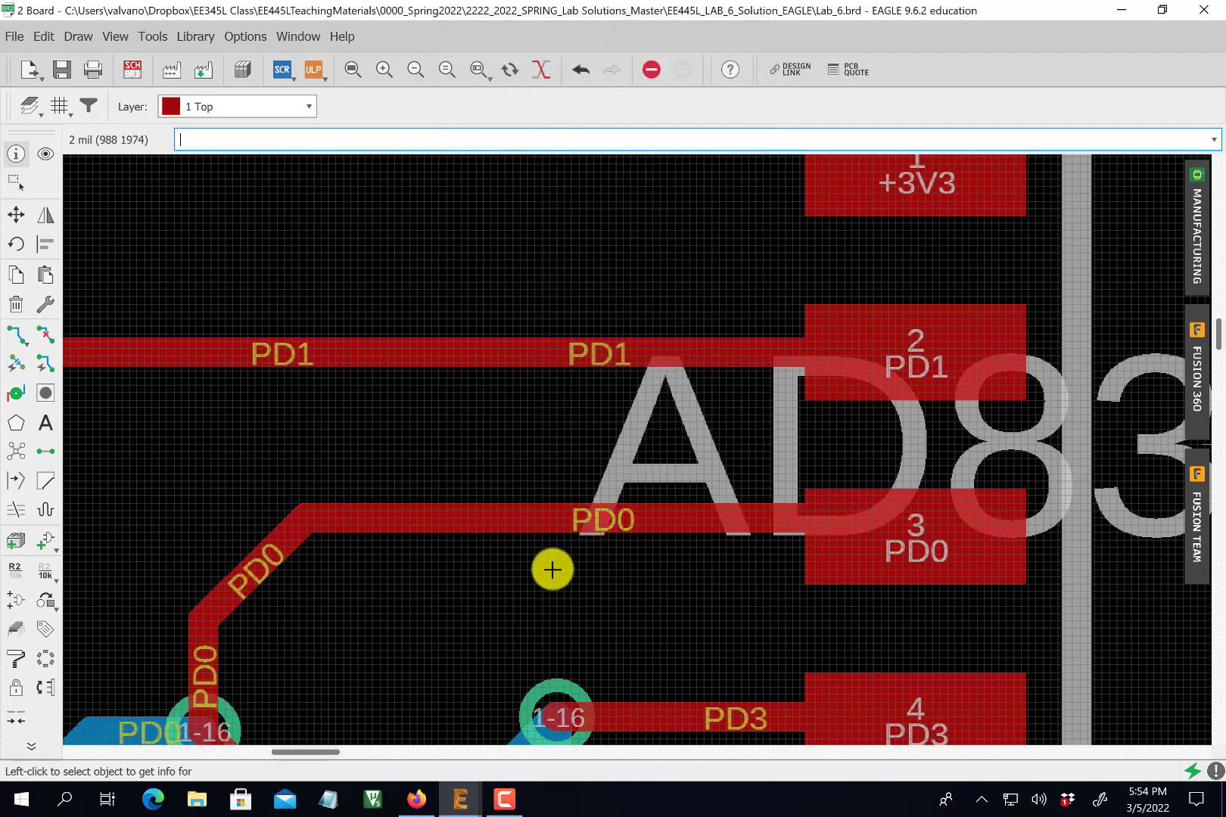
- Inspect the IC2 name label's properties and close them without changes
{"action": "scroll", "coordinate": [550, 575], "scroll_direction": "down", "scroll_amount": 3}
{"action": "scroll", "coordinate": [551, 582], "scroll_direction": "down", "scroll_amount": 4}
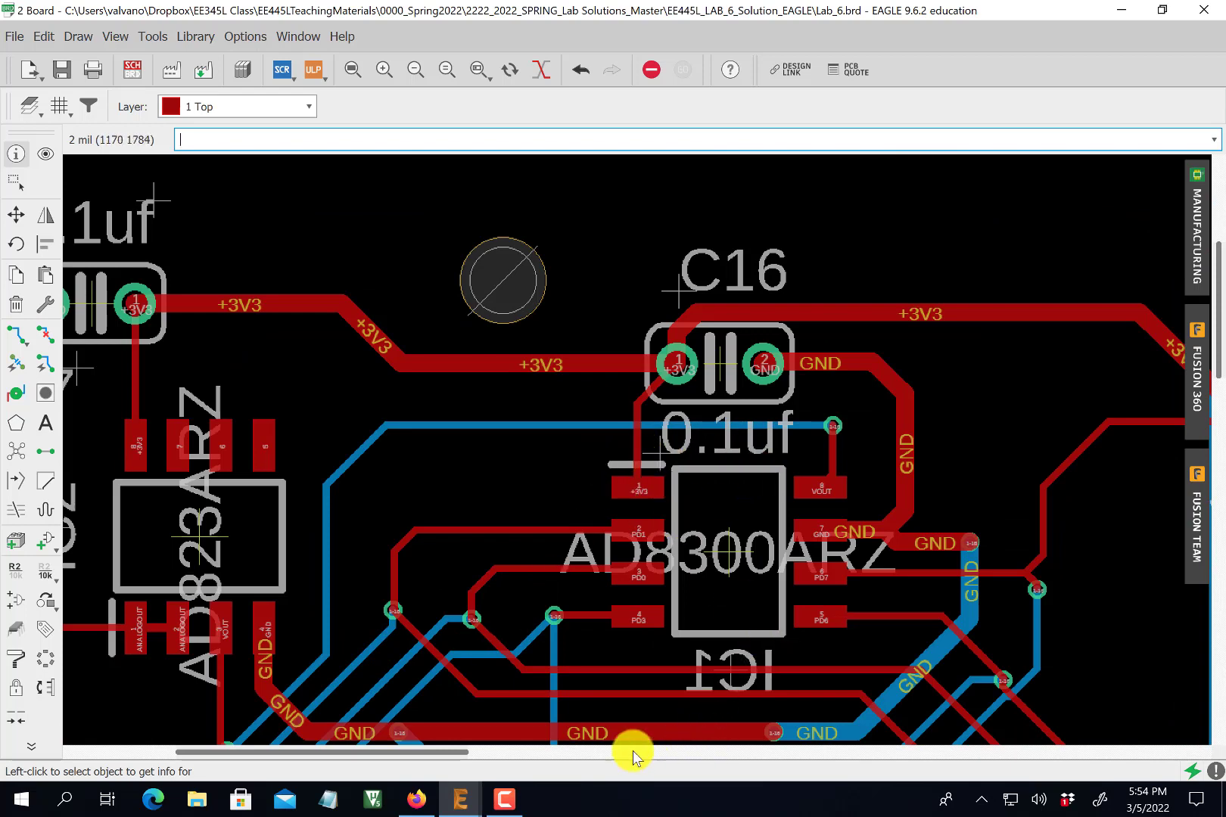
{"action": "left_click_drag", "start_coordinate": [443, 752], "coordinate": [332, 754]}
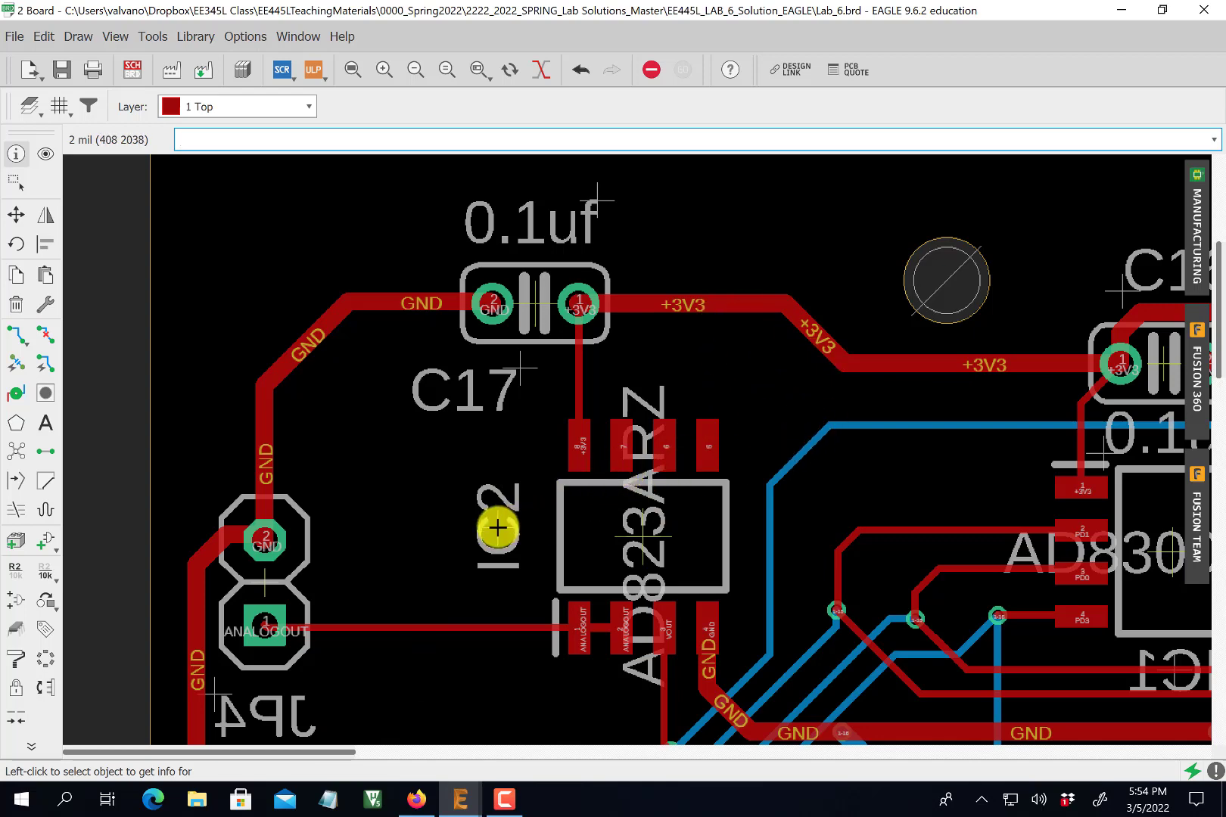
{"action": "left_click", "coordinate": [493, 527]}
{"action": "left_click", "coordinate": [855, 752]}
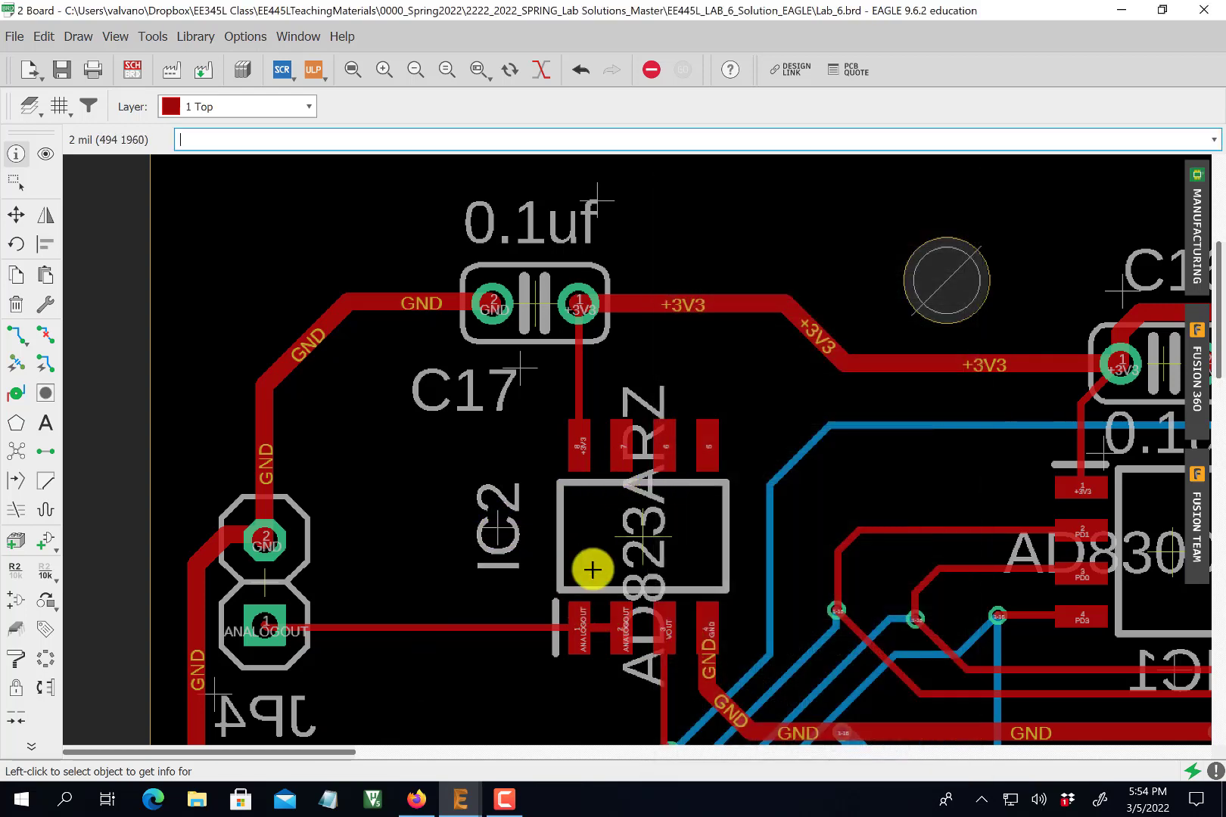
- Move the IC2 label, rotating it horizontal, and place it just left of the chip
{"action": "left_click", "coordinate": [13, 217]}
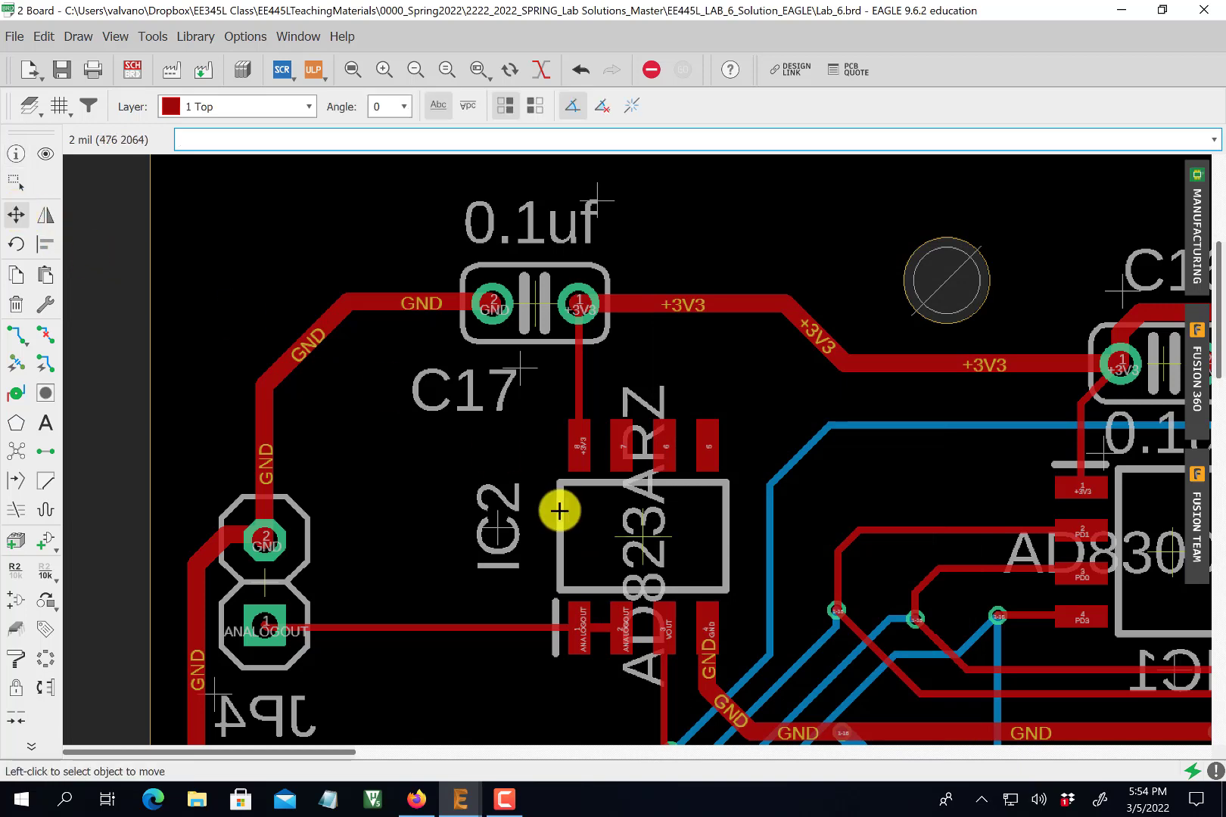
{"action": "left_click", "coordinate": [490, 528]}
{"action": "right_click", "coordinate": [512, 527]}
{"action": "left_click", "coordinate": [496, 527]}
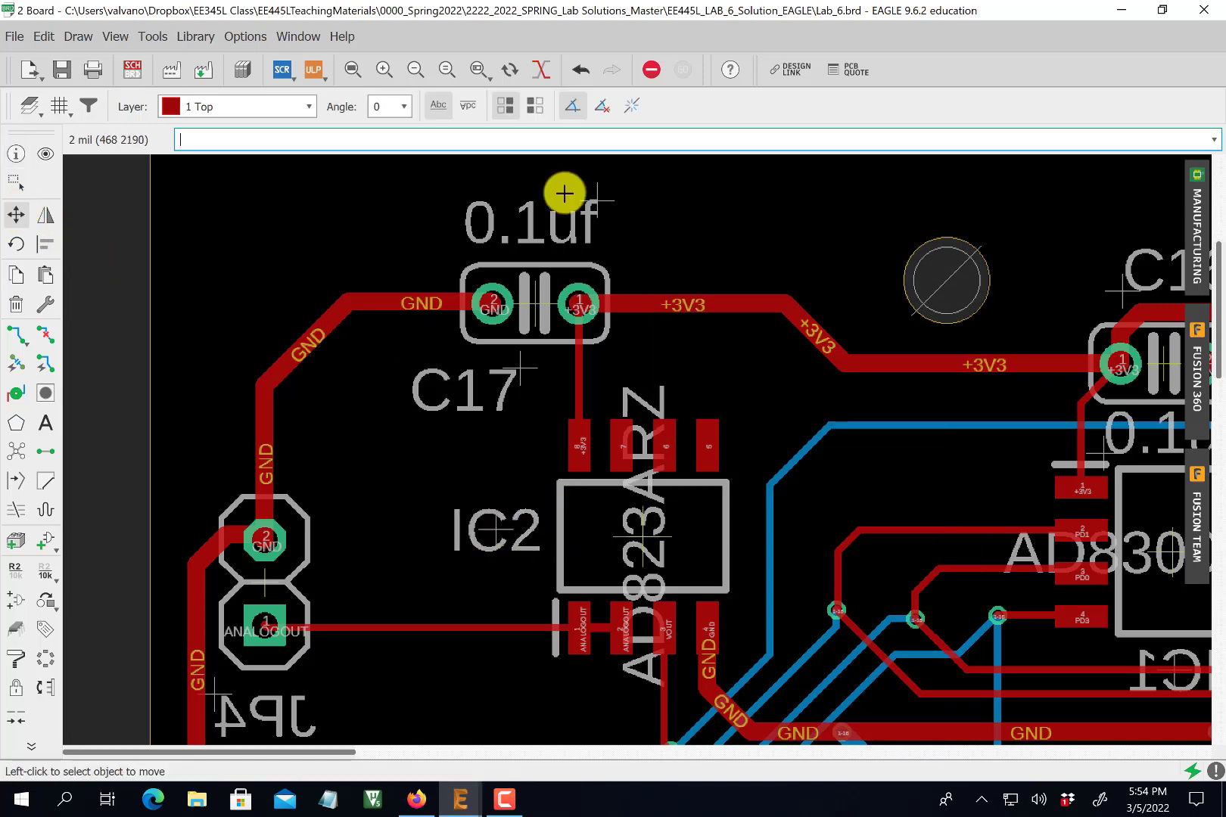
{"action": "left_click", "coordinate": [153, 36]}
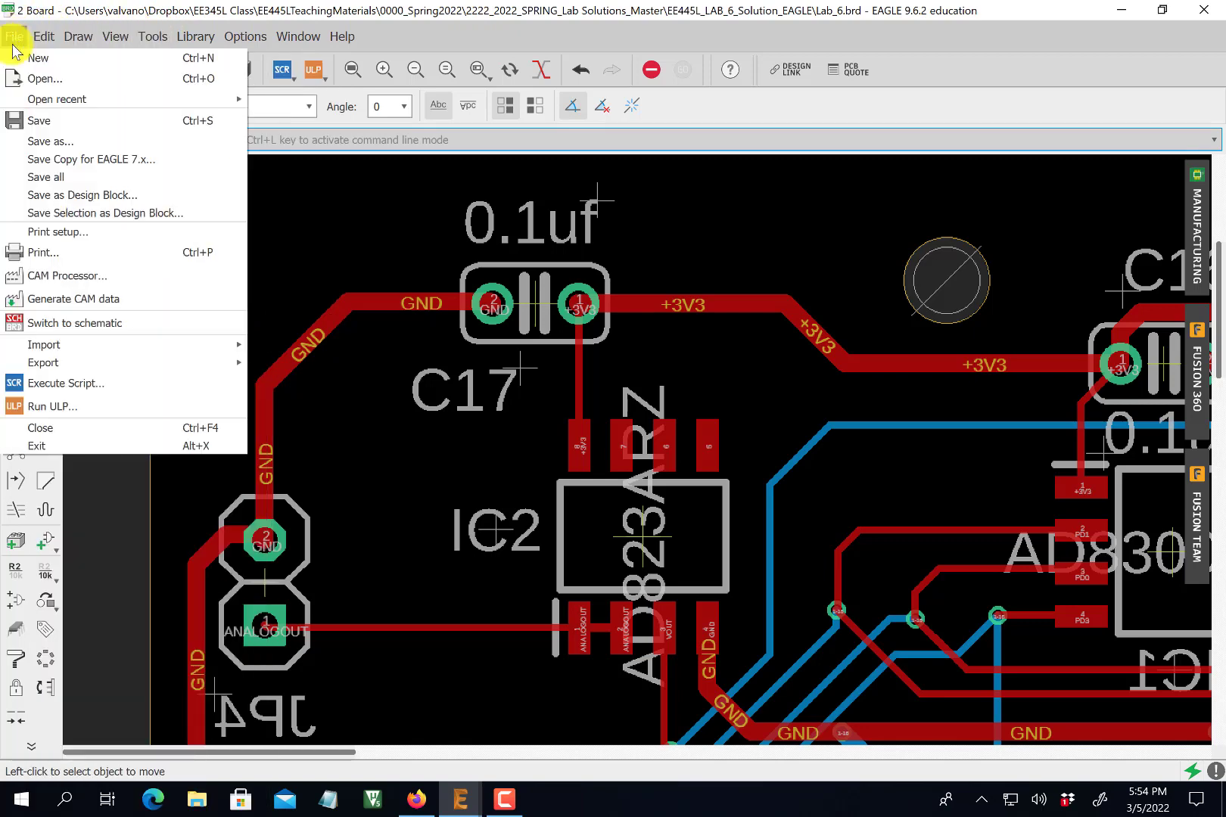
- Save Lab_6.brd and run a jlcpcb2layer DRC check, which reports no errors
{"action": "left_click", "coordinate": [39, 118]}
{"action": "left_click", "coordinate": [154, 36]}
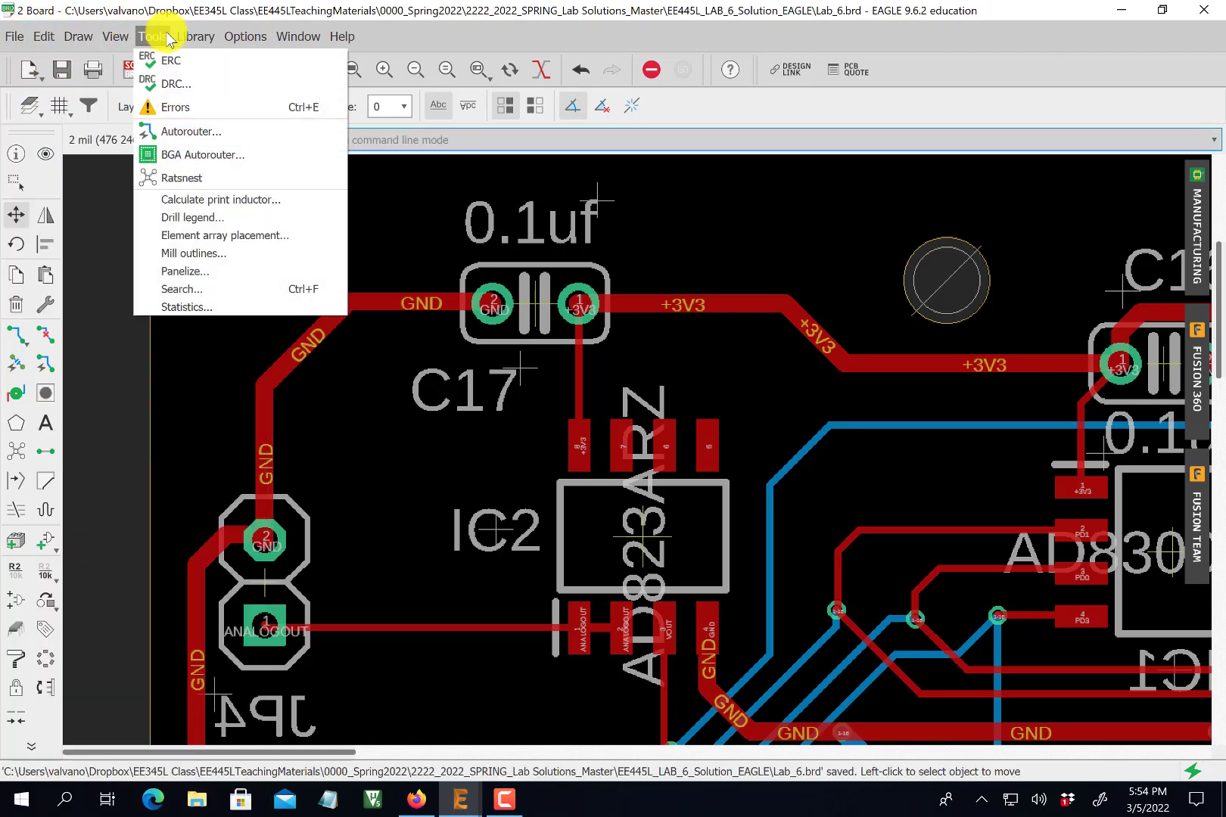
{"action": "left_click", "coordinate": [168, 77]}
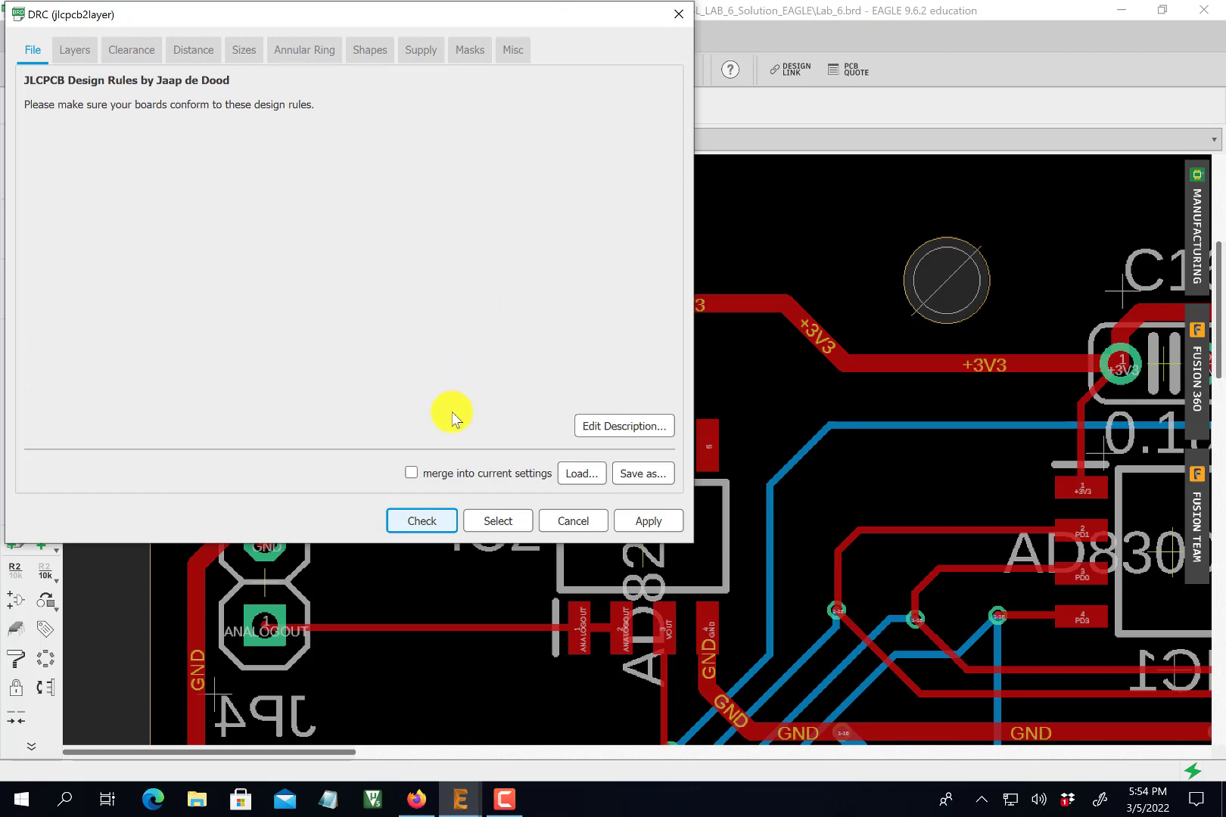
{"action": "left_click", "coordinate": [424, 521]}
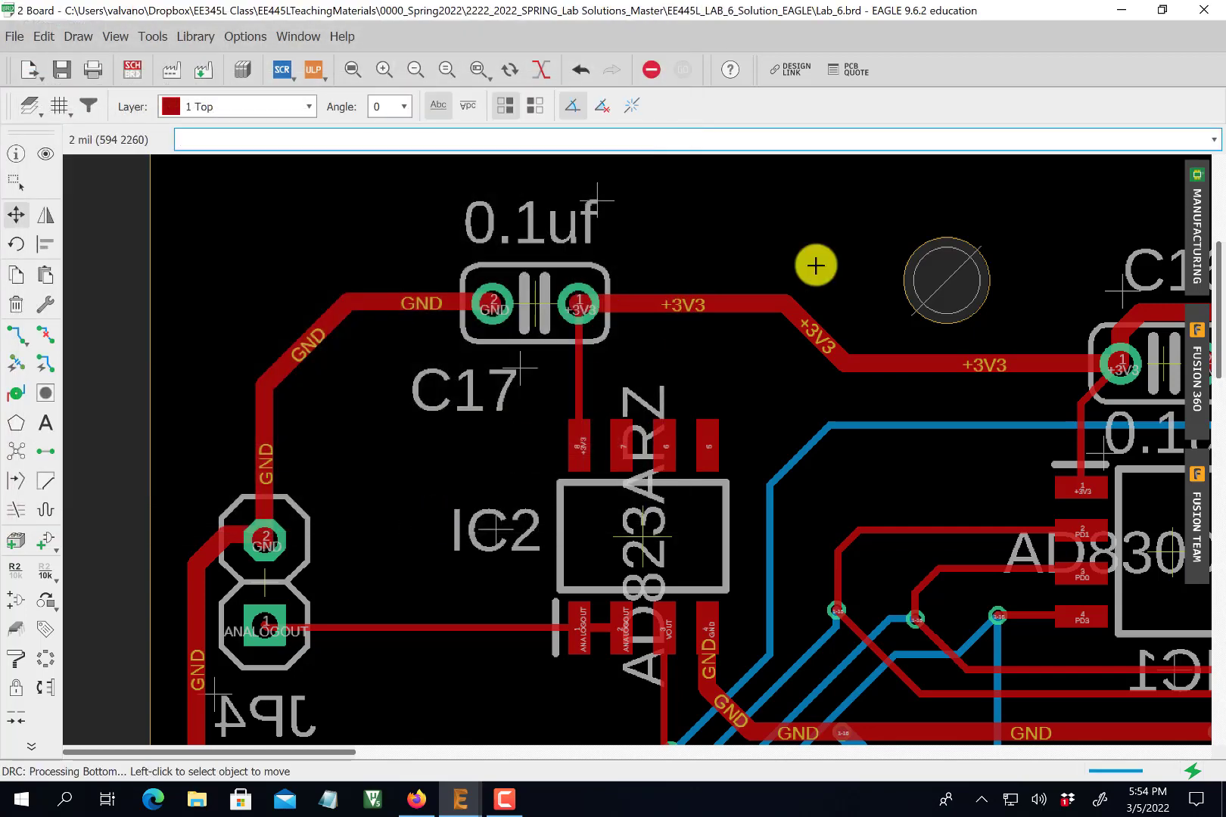
{"action": "scroll", "coordinate": [894, 403], "scroll_direction": "down", "scroll_amount": 4}
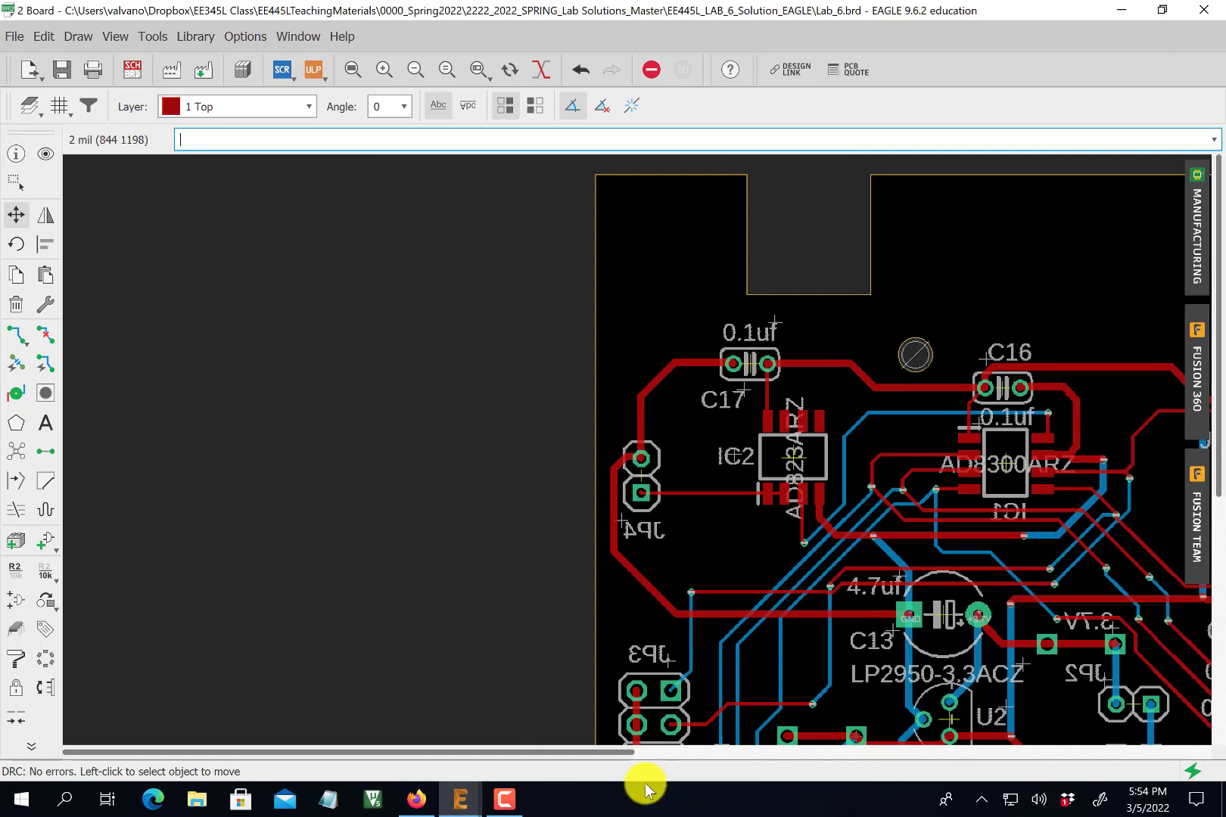
- Bring up the JLCPCB Eagle Gerber article in Firefox and scroll to its CAM job table
{"action": "mouse_move", "coordinate": [418, 803]}
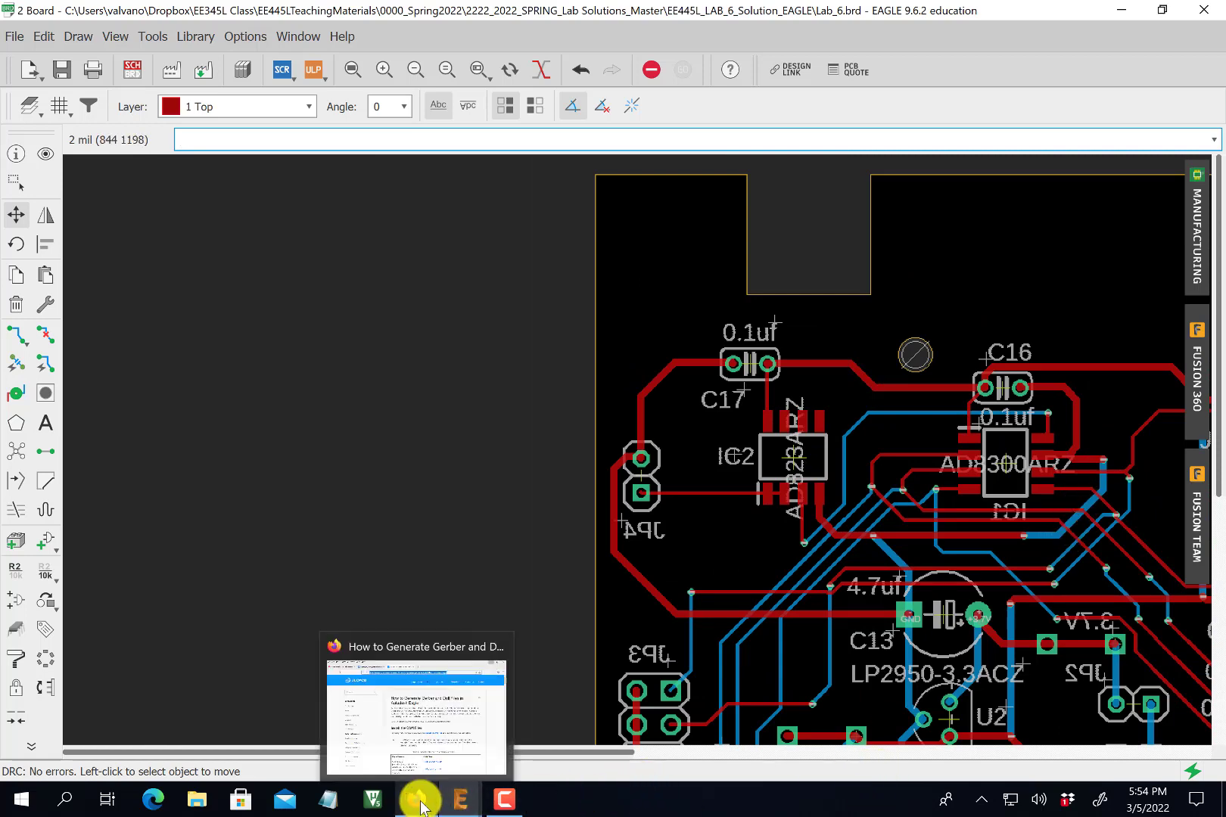
{"action": "left_click", "coordinate": [451, 747]}
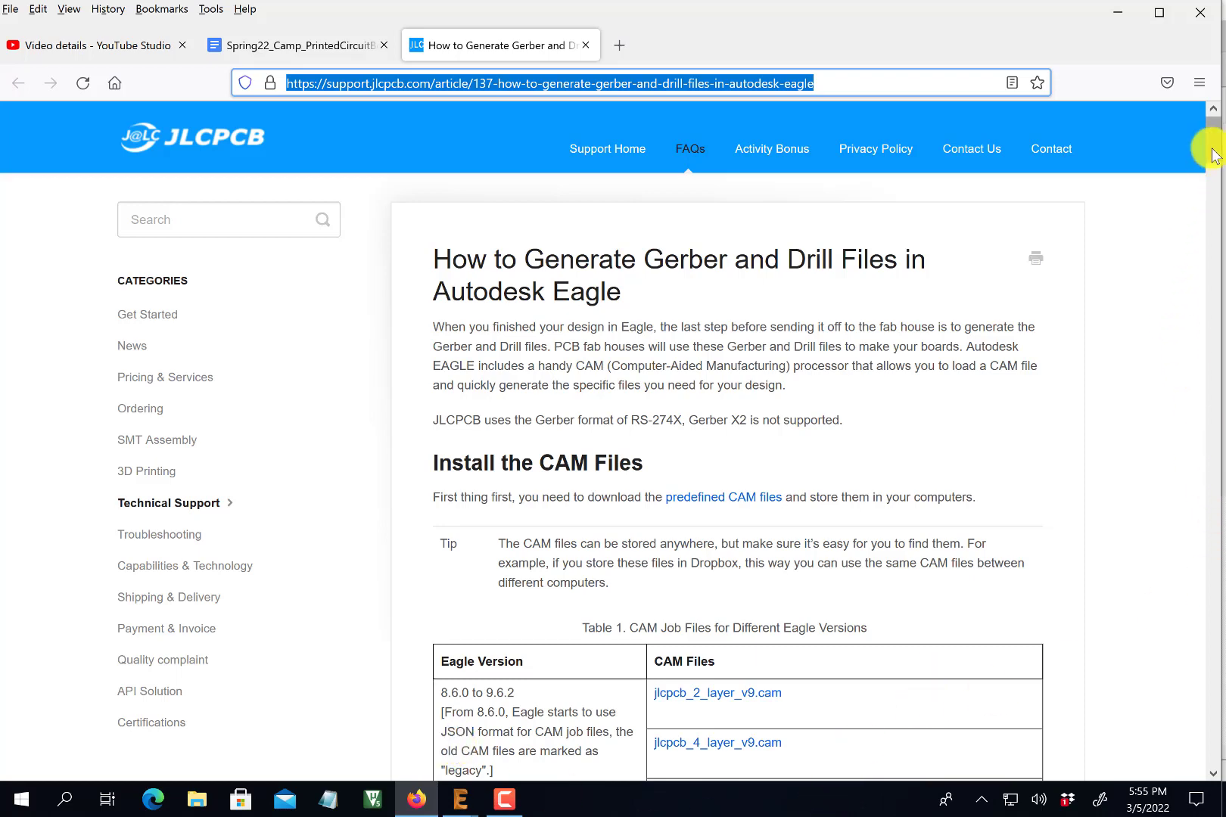
{"action": "left_click_drag", "start_coordinate": [1210, 143], "coordinate": [1208, 179]}
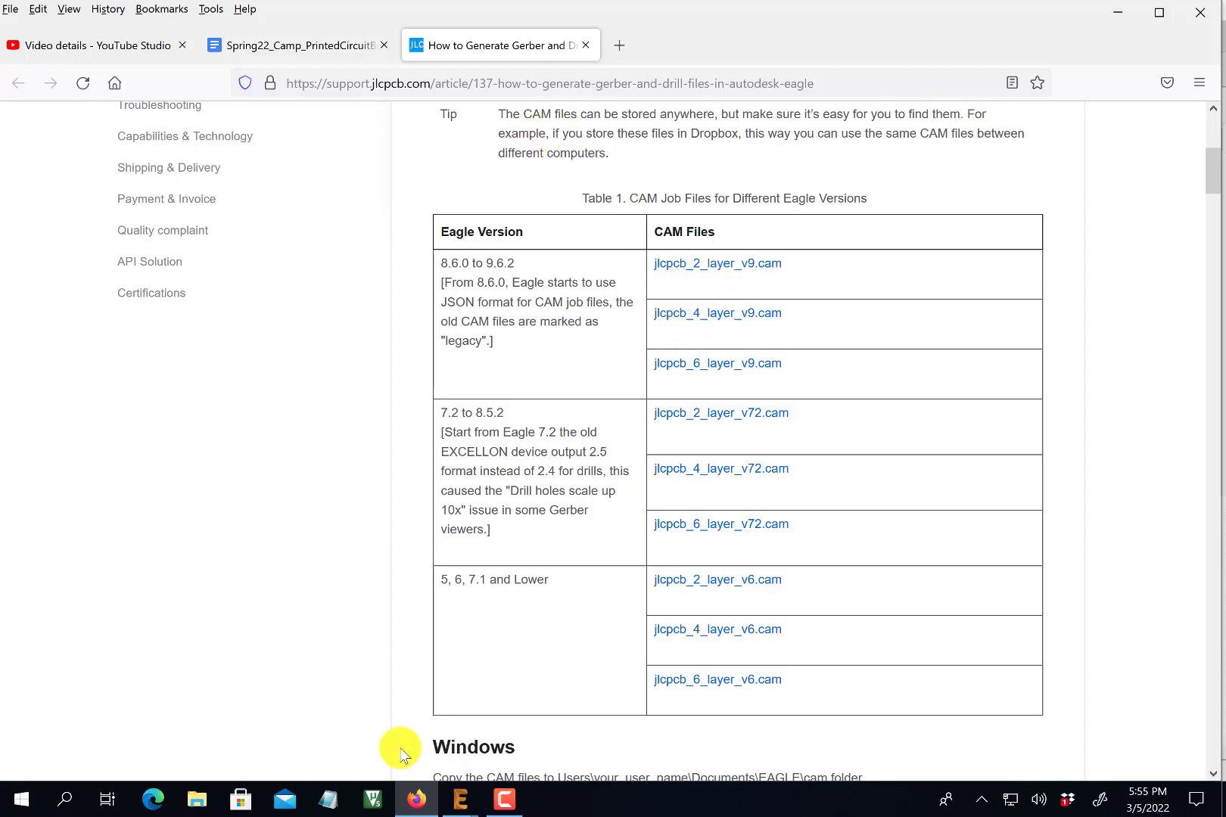
- Return to the EAGLE board window, zoom out, and launch the CAM Processor
{"action": "left_click", "coordinate": [459, 803]}
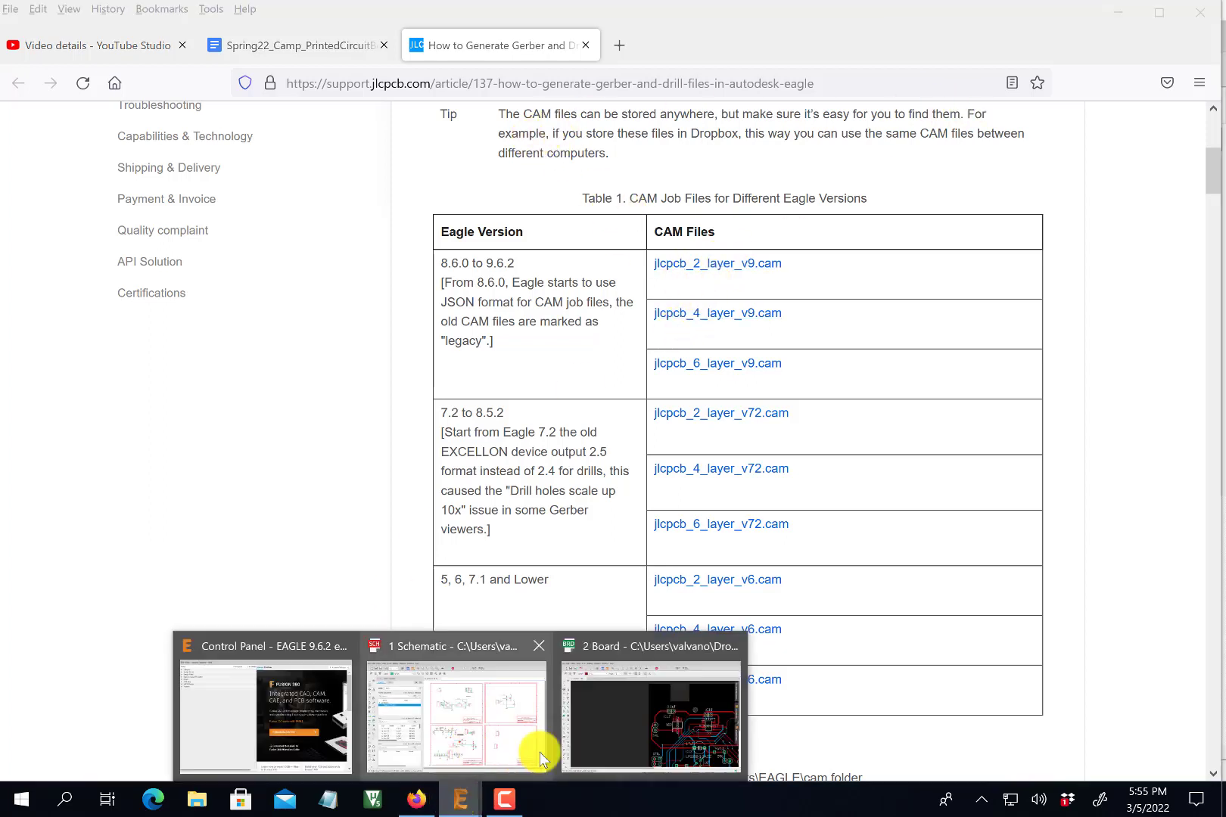
{"action": "left_click", "coordinate": [584, 734]}
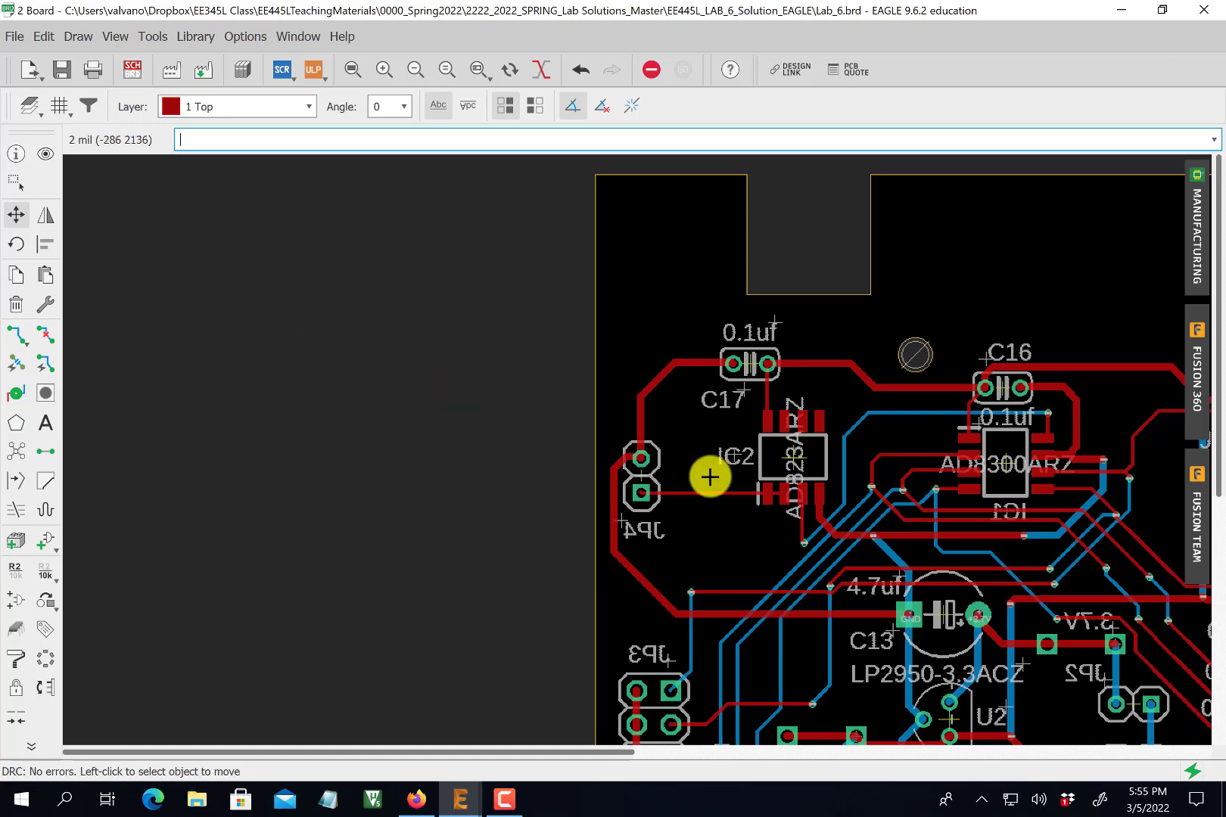
{"action": "scroll", "coordinate": [804, 470], "scroll_direction": "down", "scroll_amount": 2}
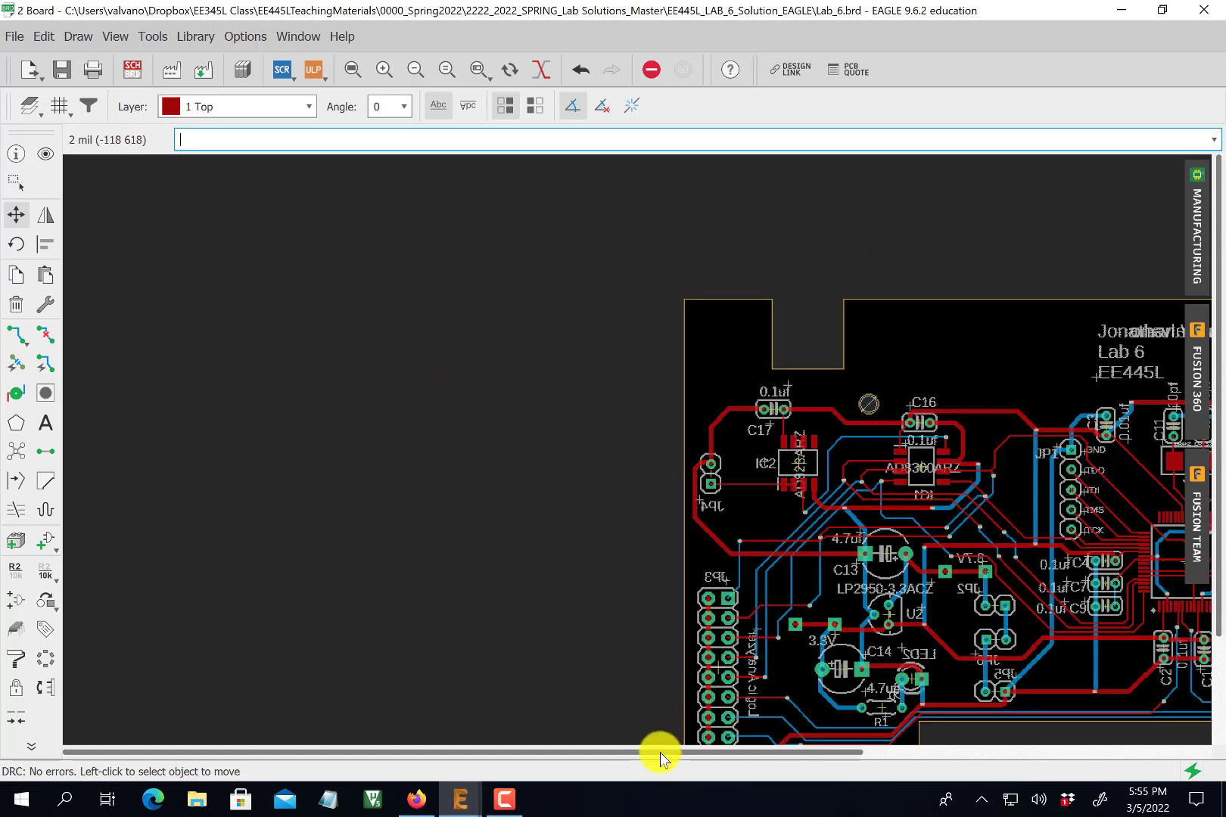
{"action": "left_click_drag", "start_coordinate": [658, 753], "coordinate": [939, 746]}
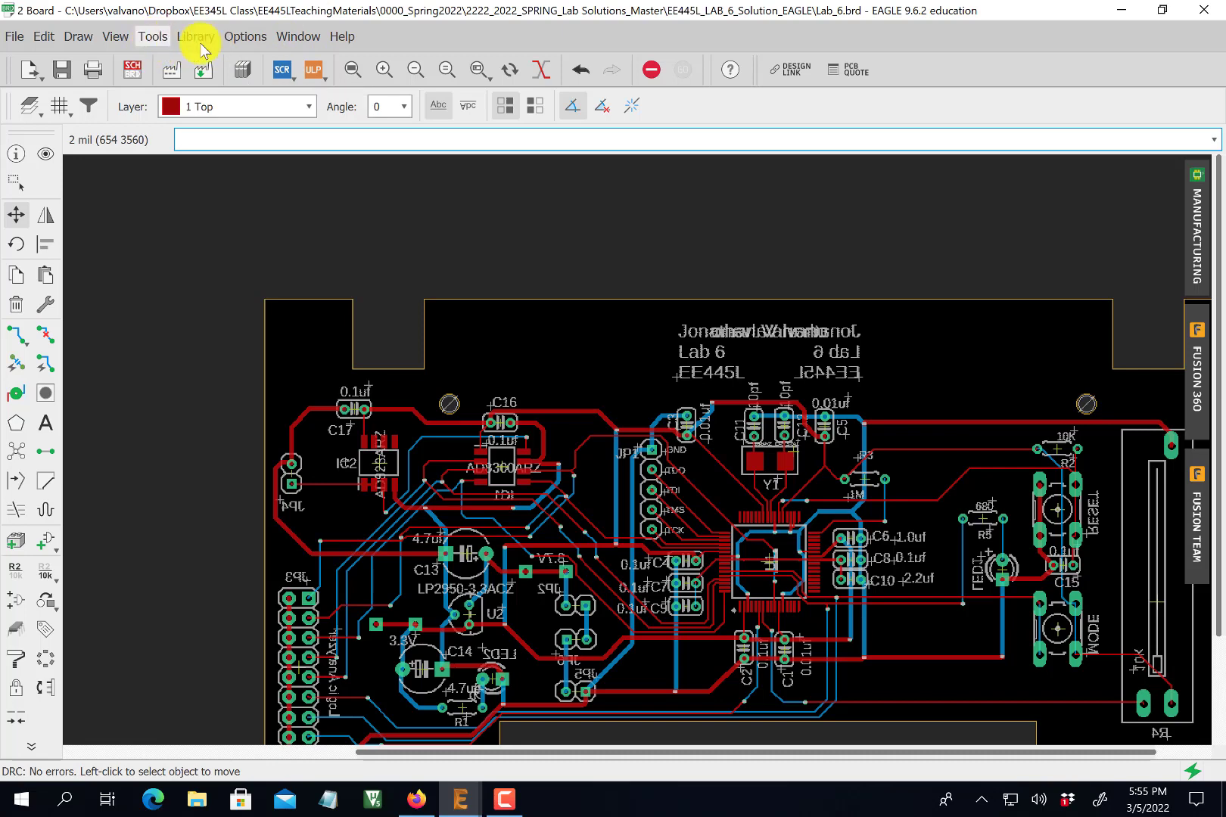
{"action": "left_click", "coordinate": [173, 73]}
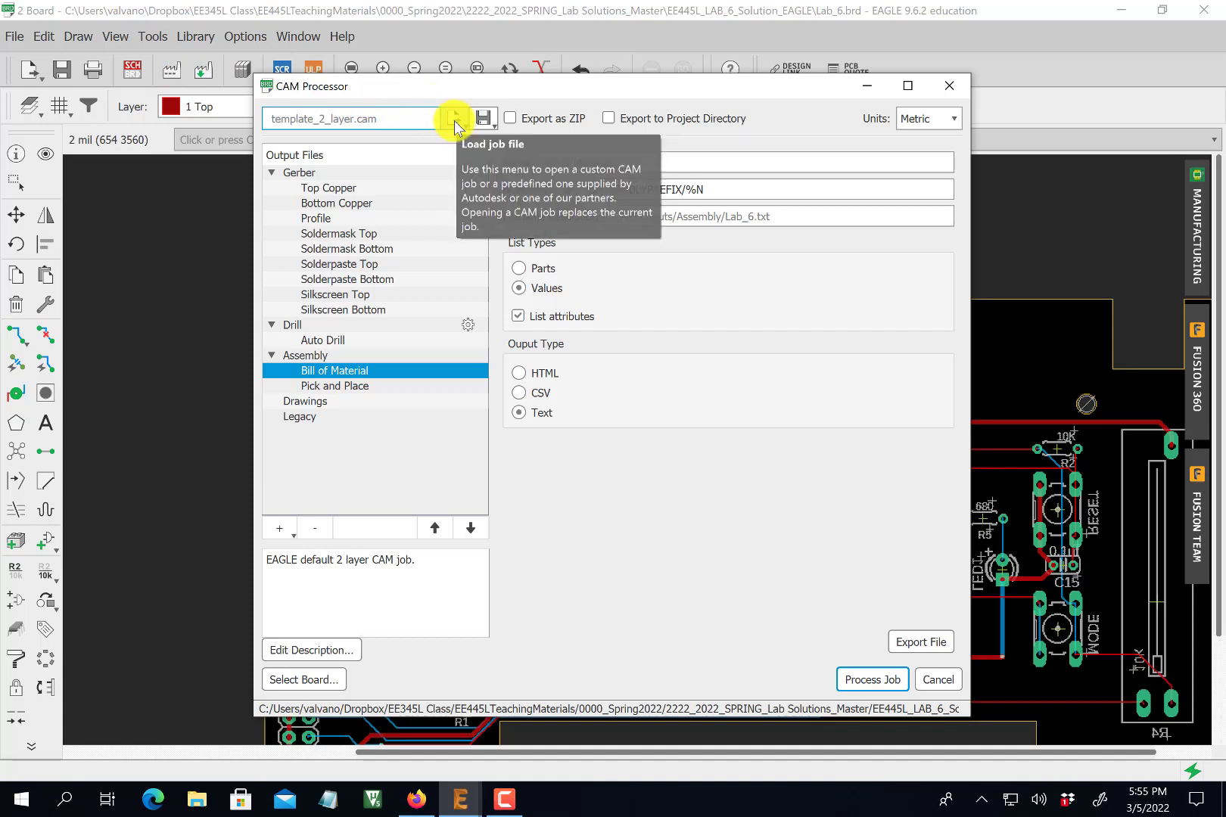
- Load jlcpcb_2_layer_v9.cam from the recent CAM jobs list
{"action": "left_click", "coordinate": [455, 119]}
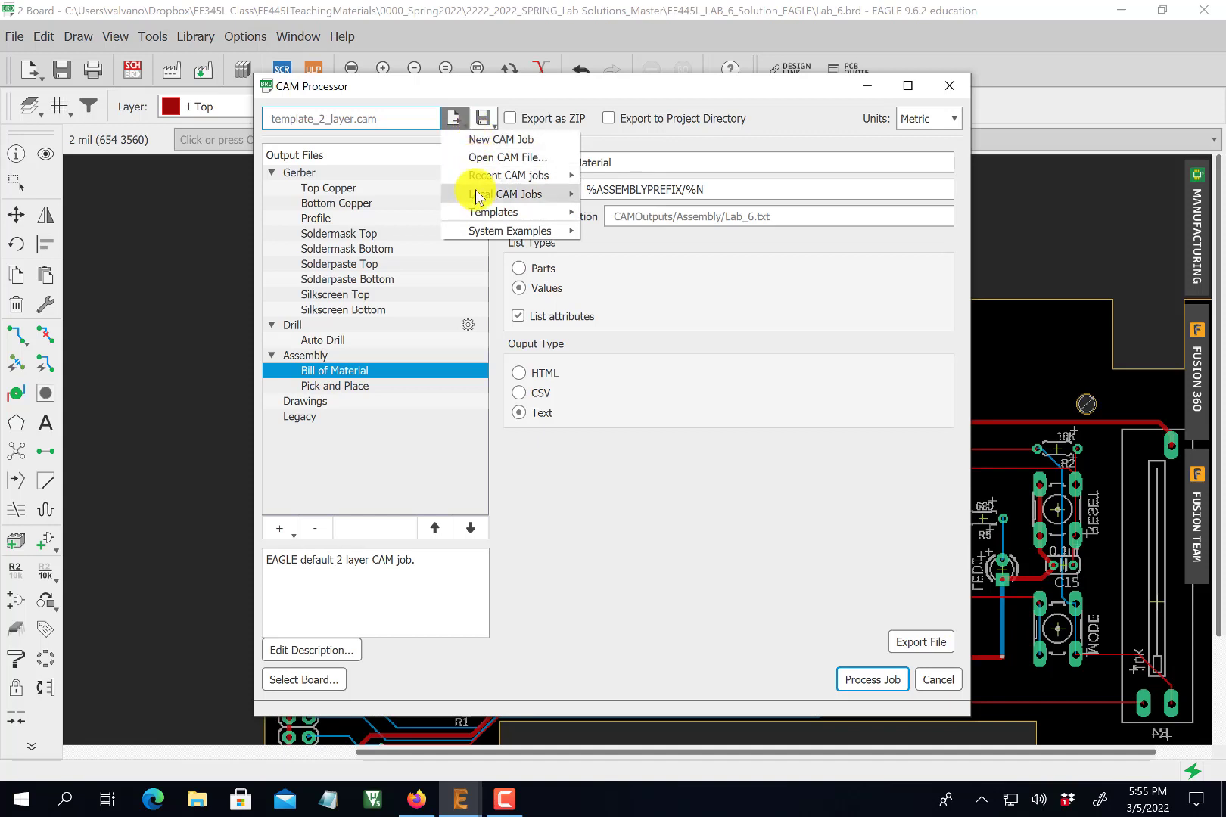
{"action": "mouse_move", "coordinate": [481, 182]}
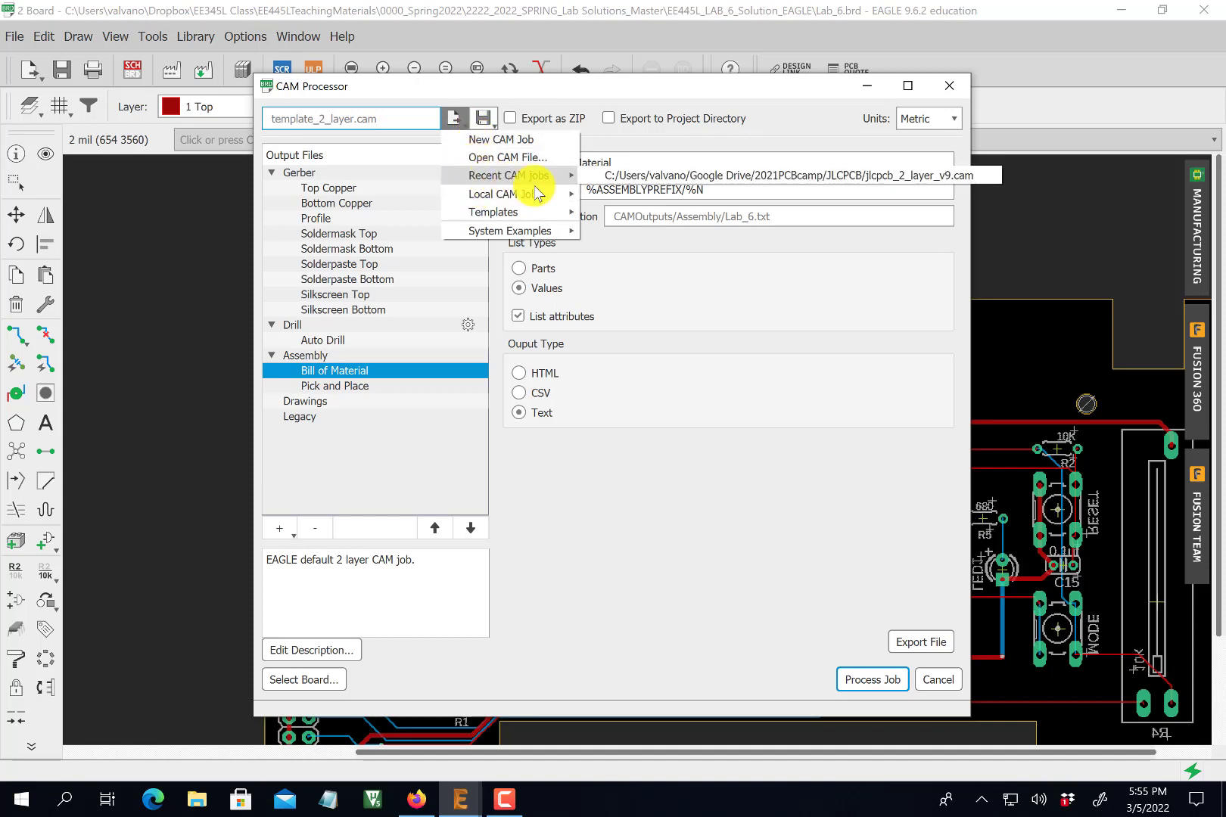
{"action": "left_click", "coordinate": [659, 175]}
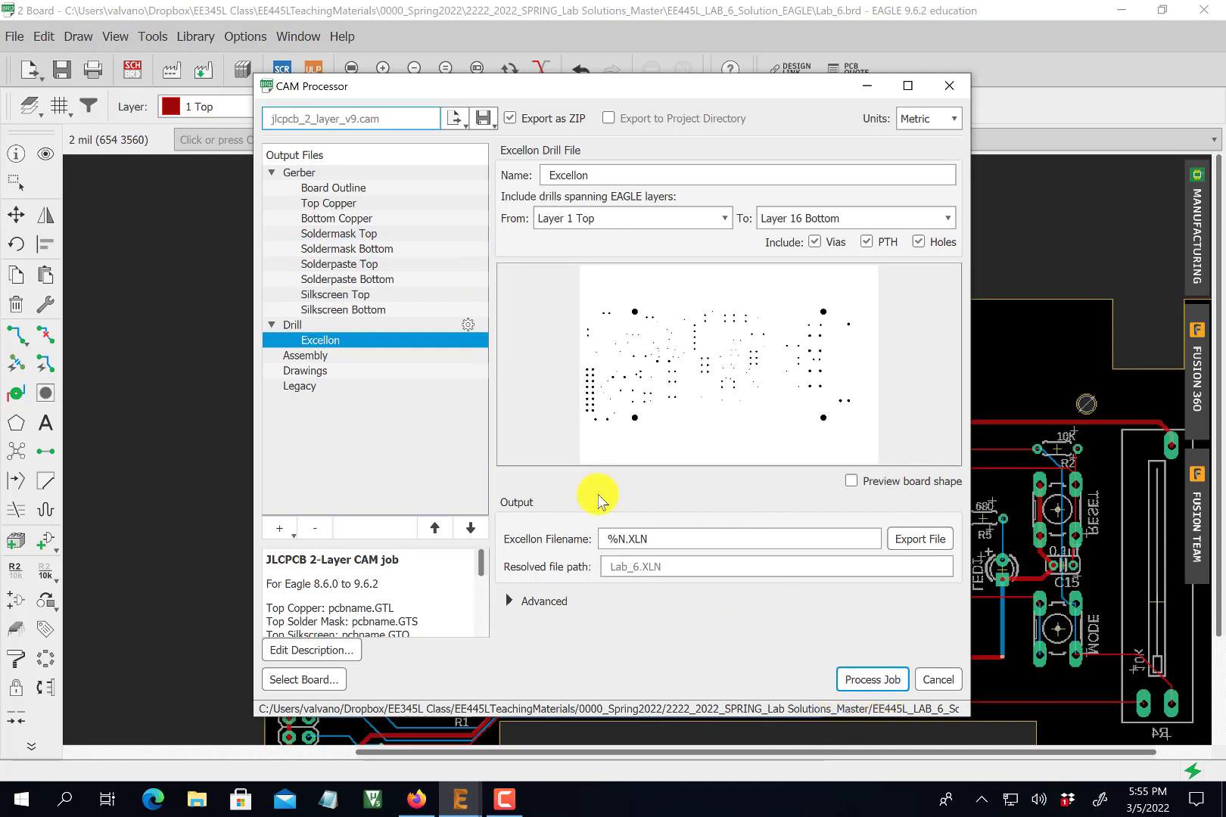
- Review each Gerber output: outline, copper, soldermask, solderpaste, and silkscreen top and bottom
{"action": "left_click", "coordinate": [362, 194]}
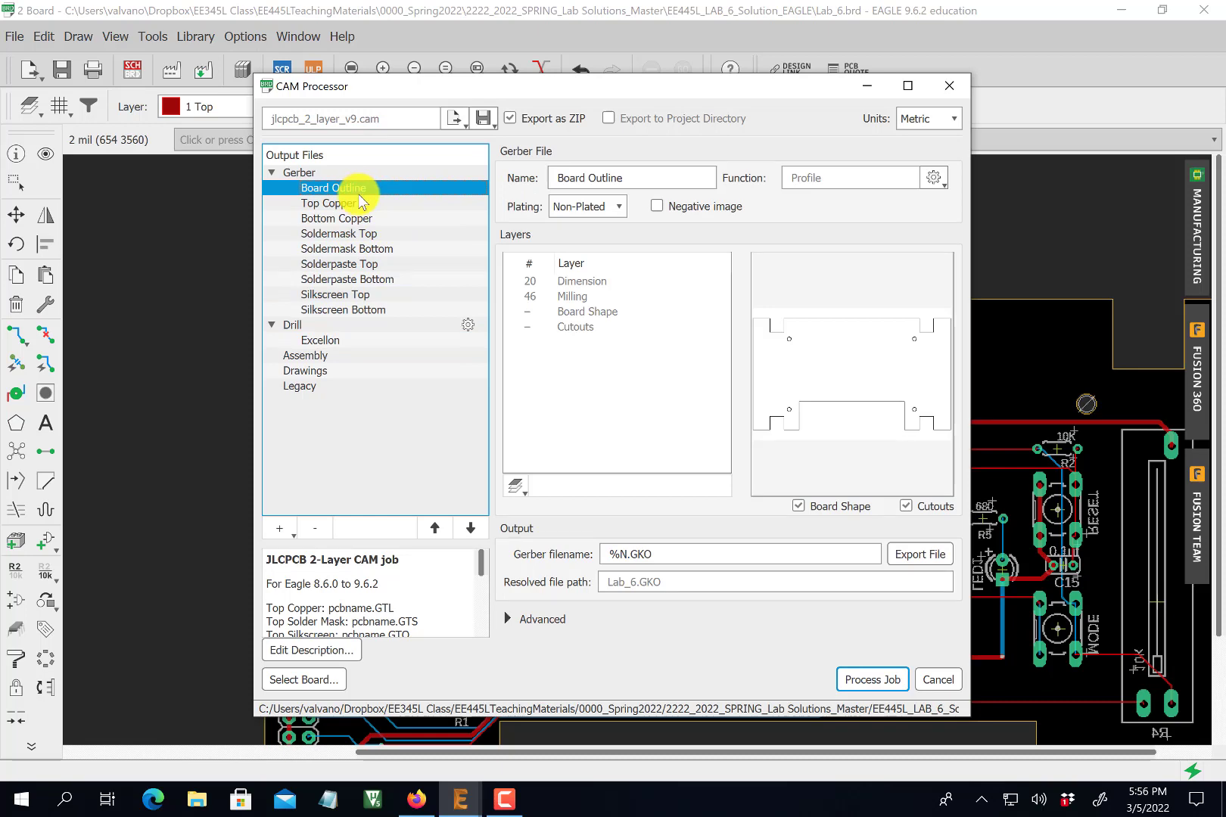
{"action": "left_click", "coordinate": [352, 205]}
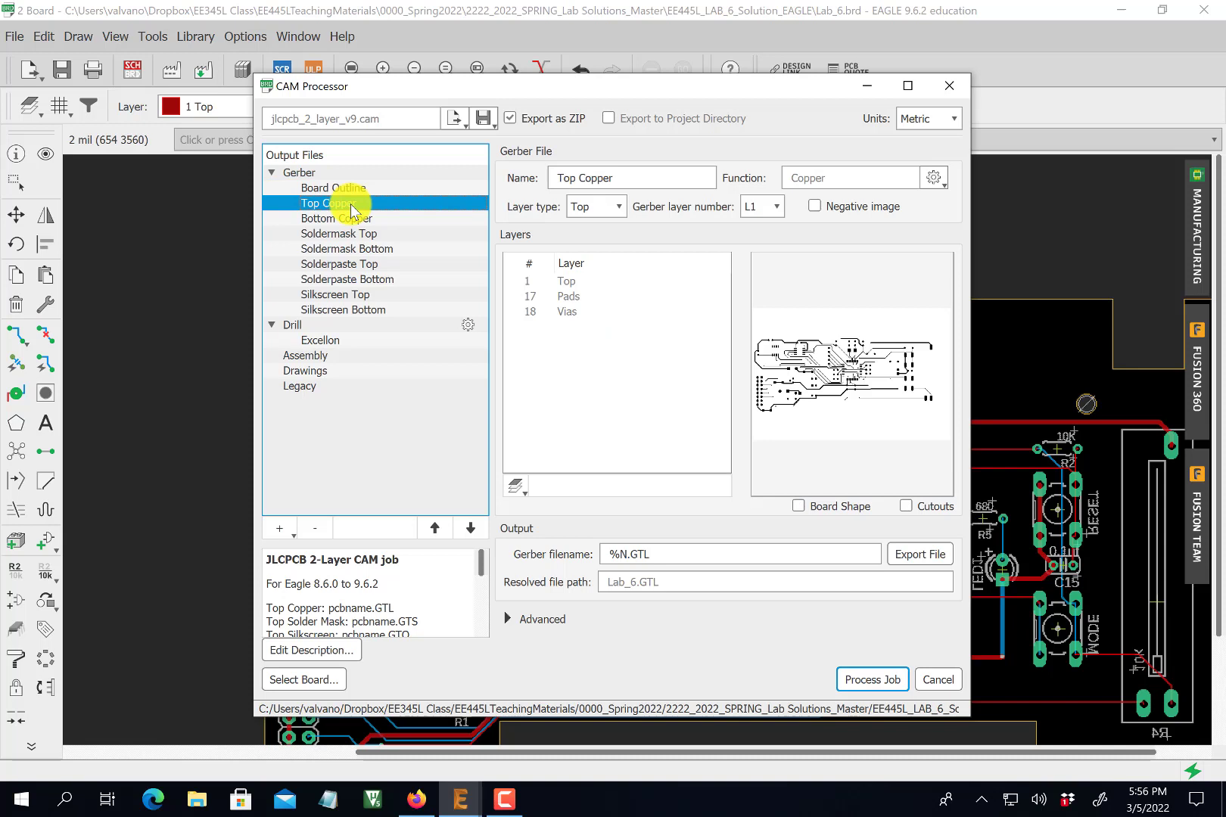
{"action": "left_click", "coordinate": [351, 221]}
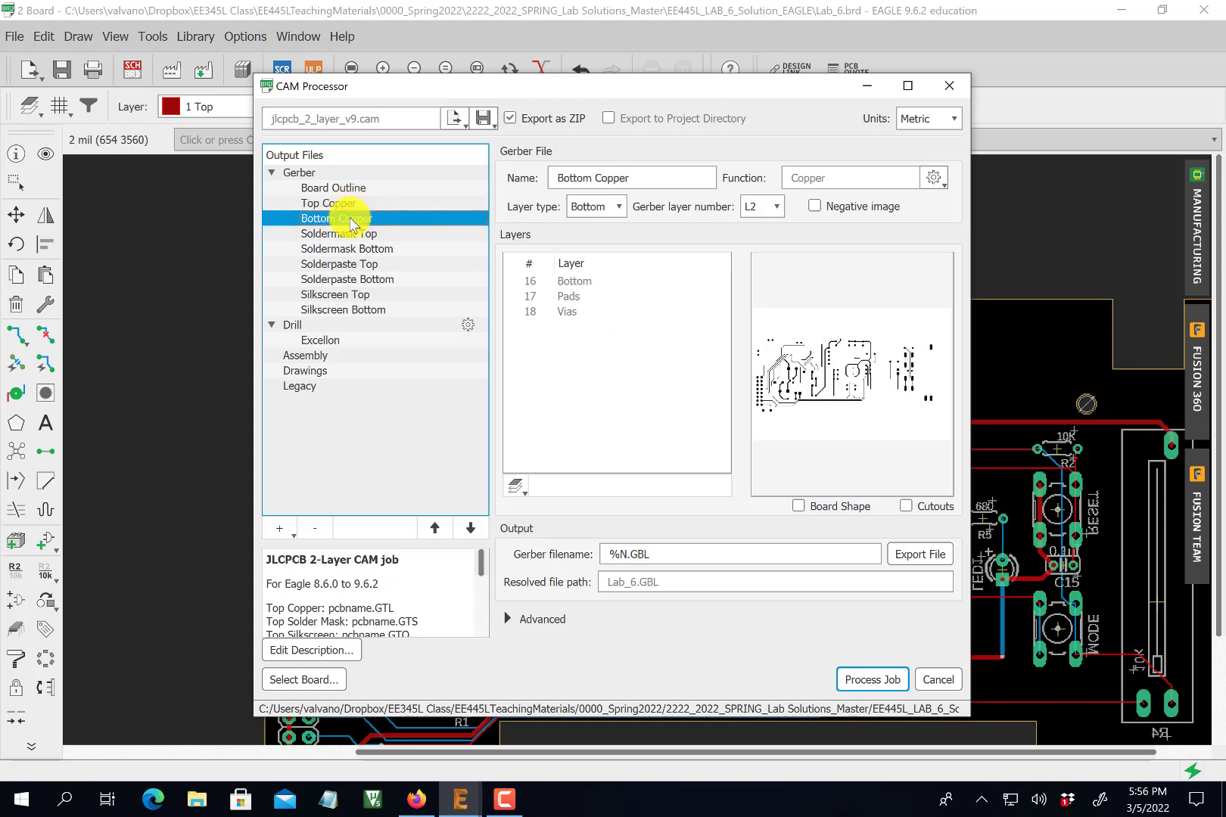
{"action": "left_click", "coordinate": [350, 237]}
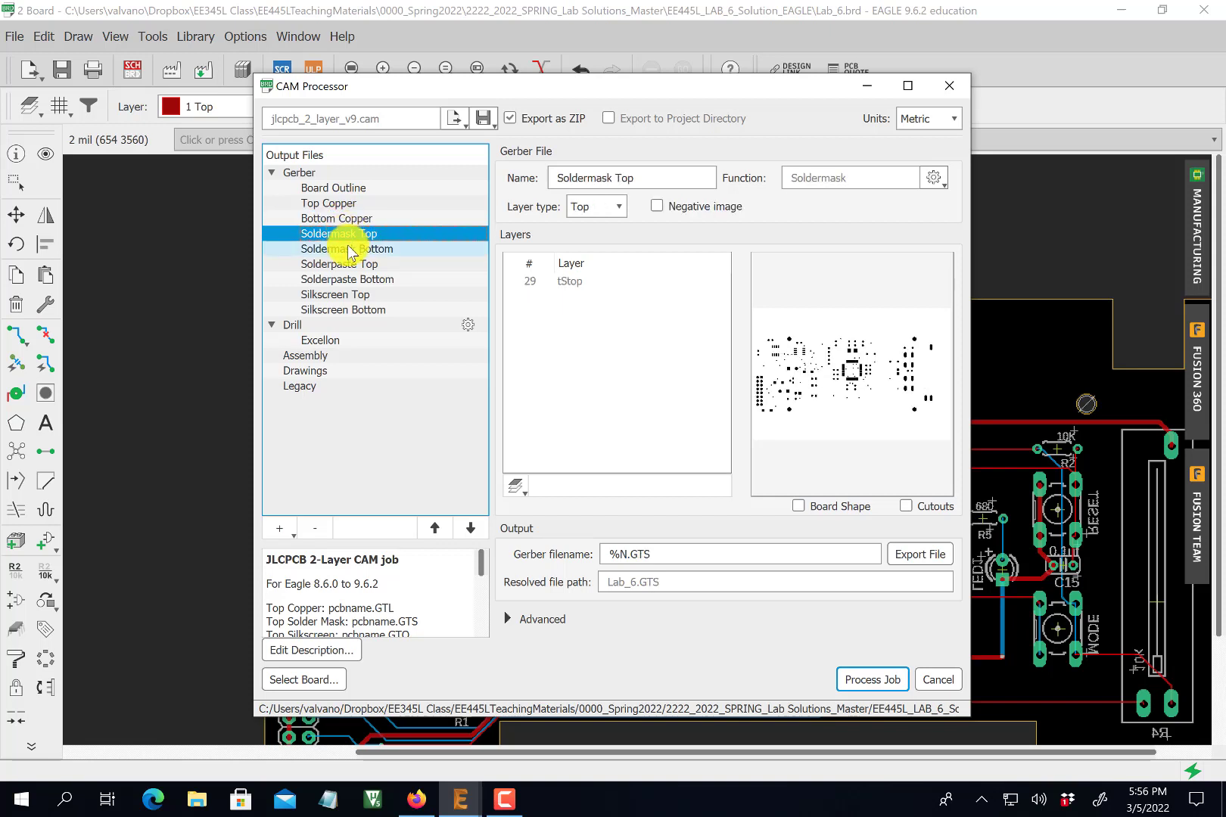
{"action": "left_click", "coordinate": [350, 249]}
{"action": "left_click", "coordinate": [352, 264]}
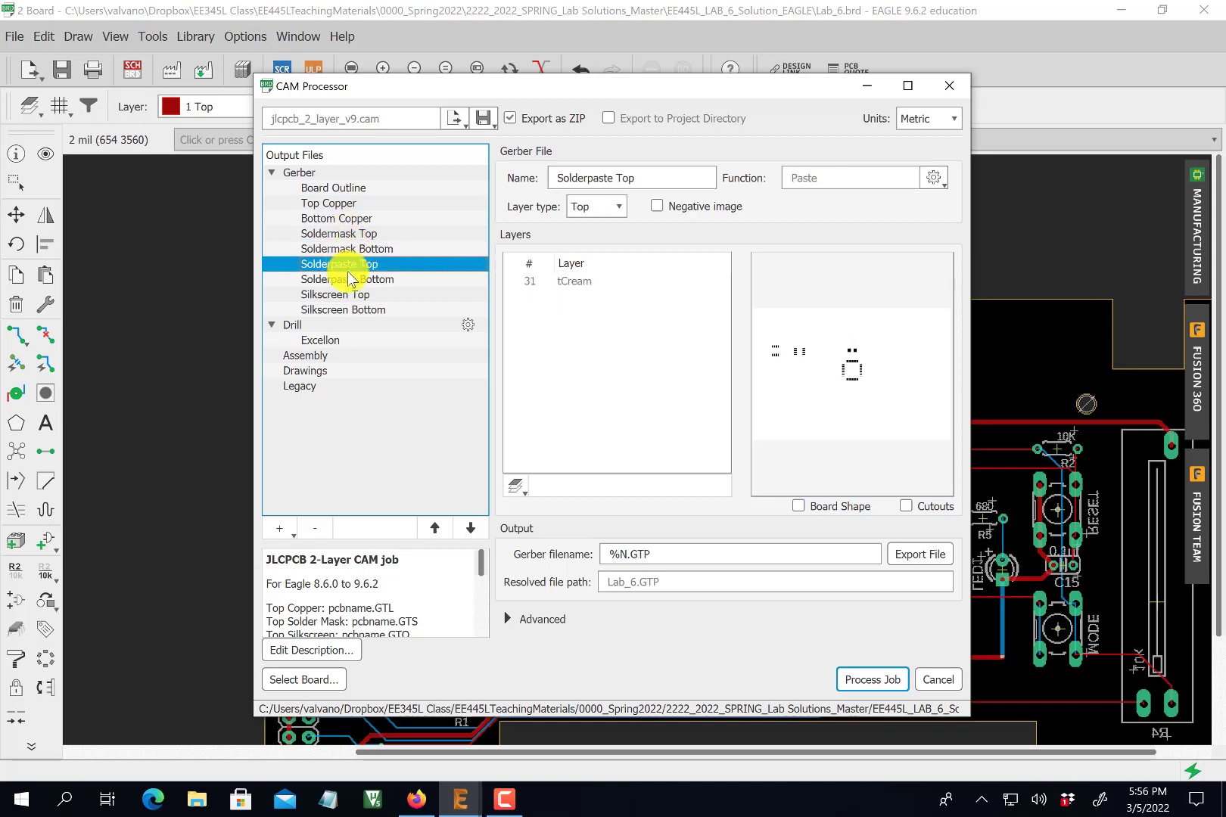
{"action": "left_click", "coordinate": [349, 280]}
{"action": "left_click", "coordinate": [354, 295]}
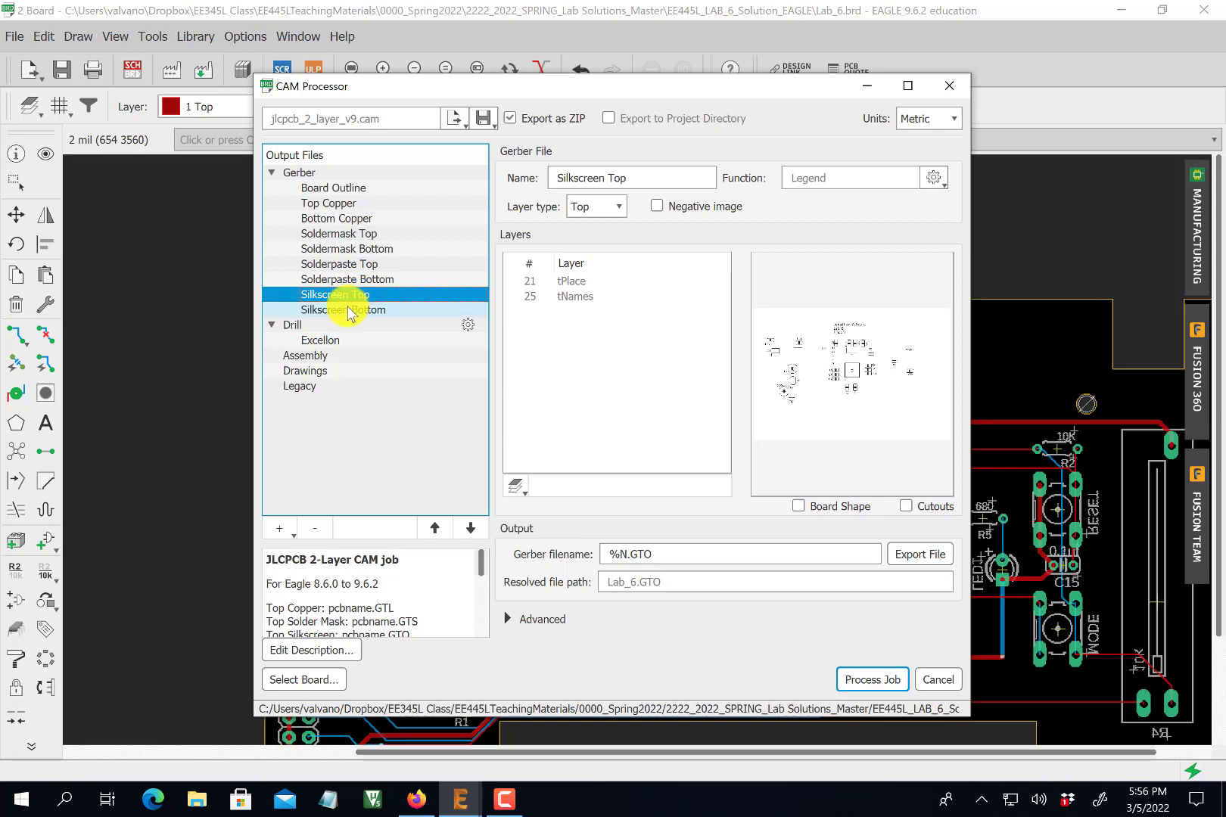
{"action": "left_click", "coordinate": [349, 312]}
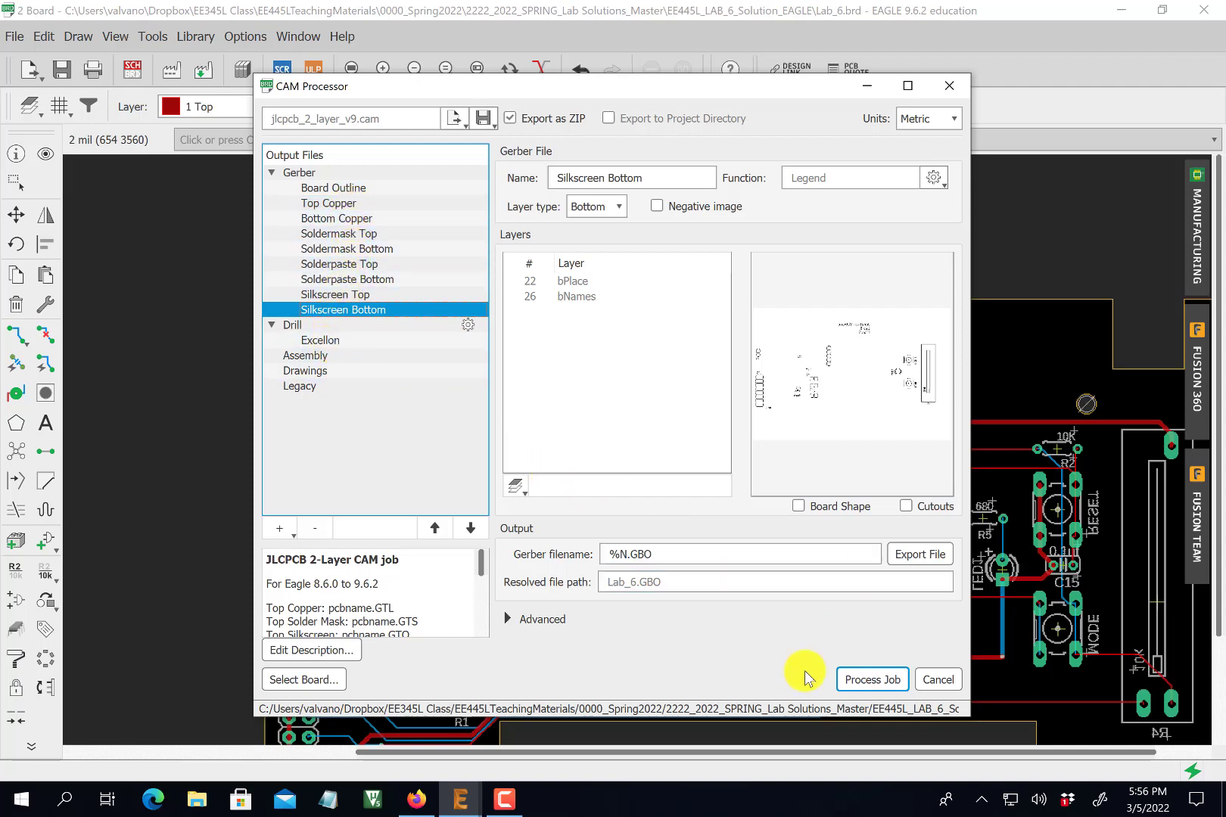
- Process the CAM job, save Lab_6_2022-03-05.zip, and close the CAM Processor
{"action": "left_click", "coordinate": [863, 683]}
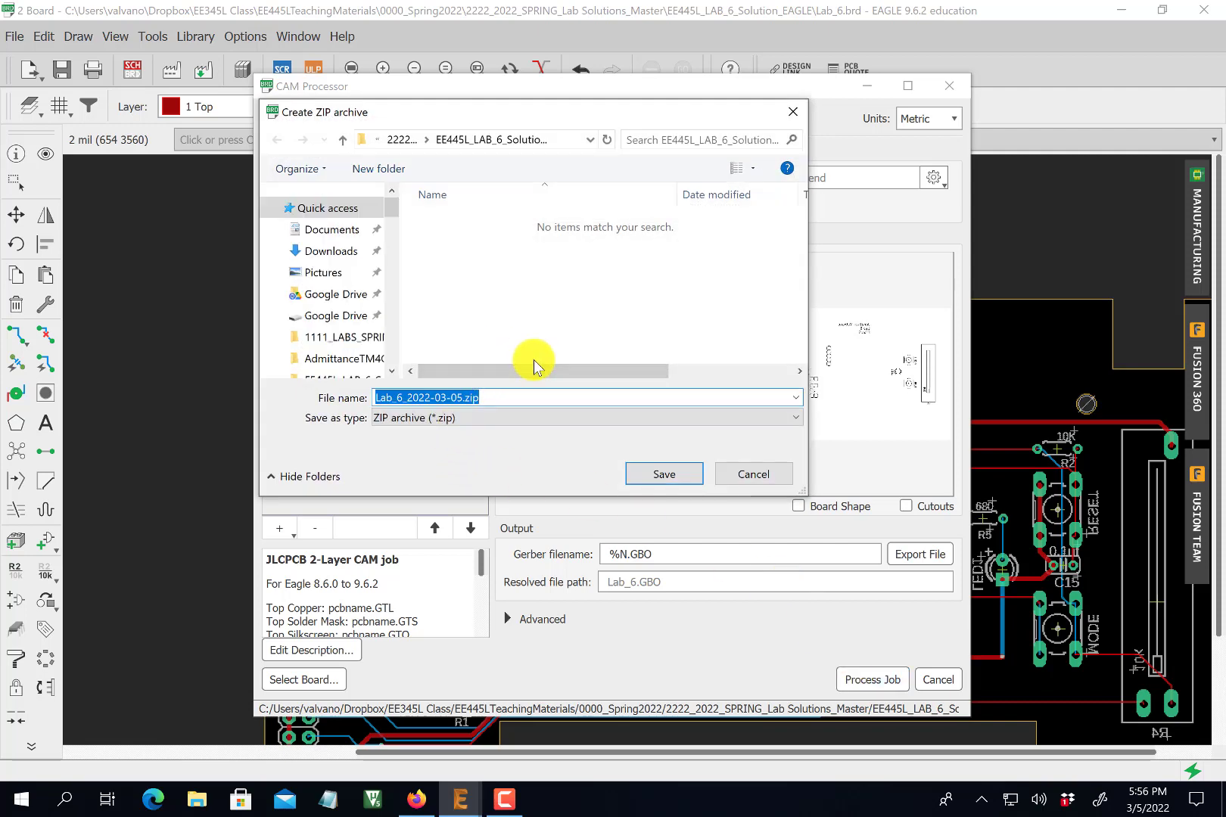
{"action": "left_click", "coordinate": [649, 475]}
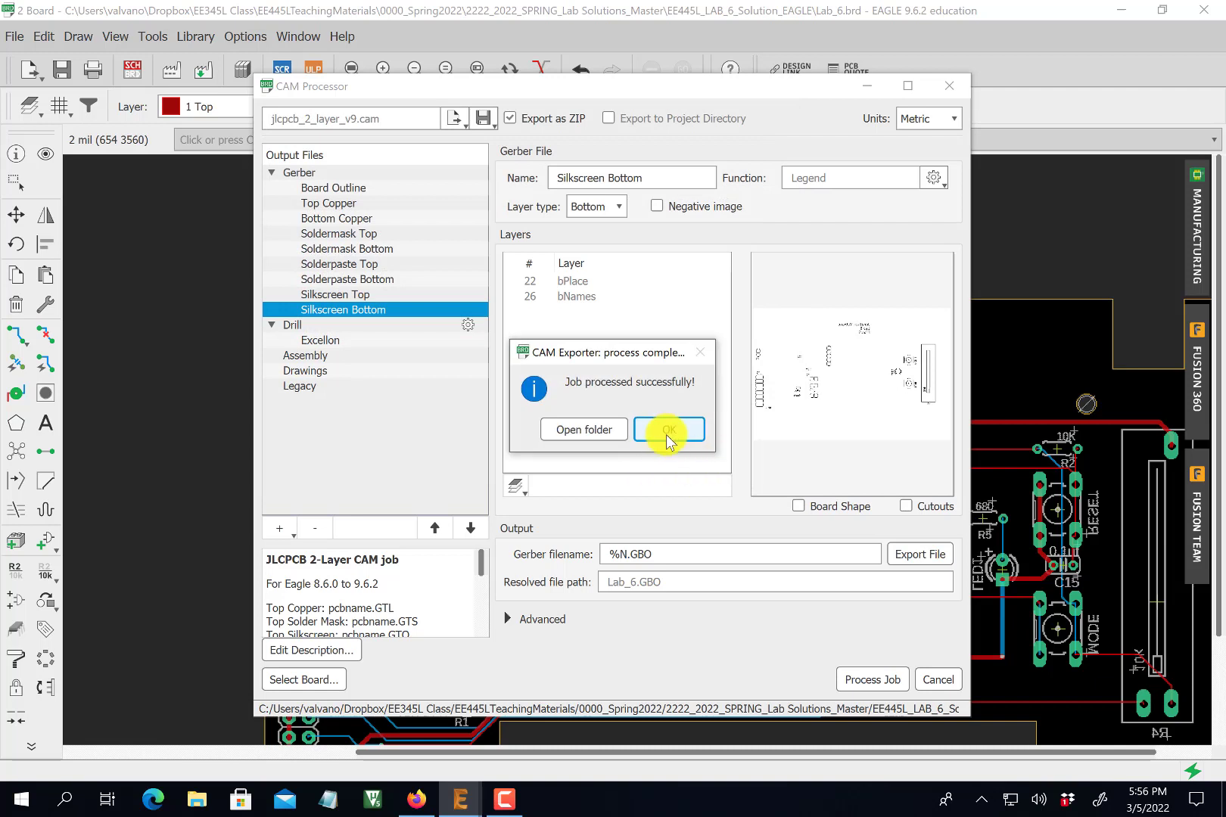
{"action": "left_click", "coordinate": [667, 429]}
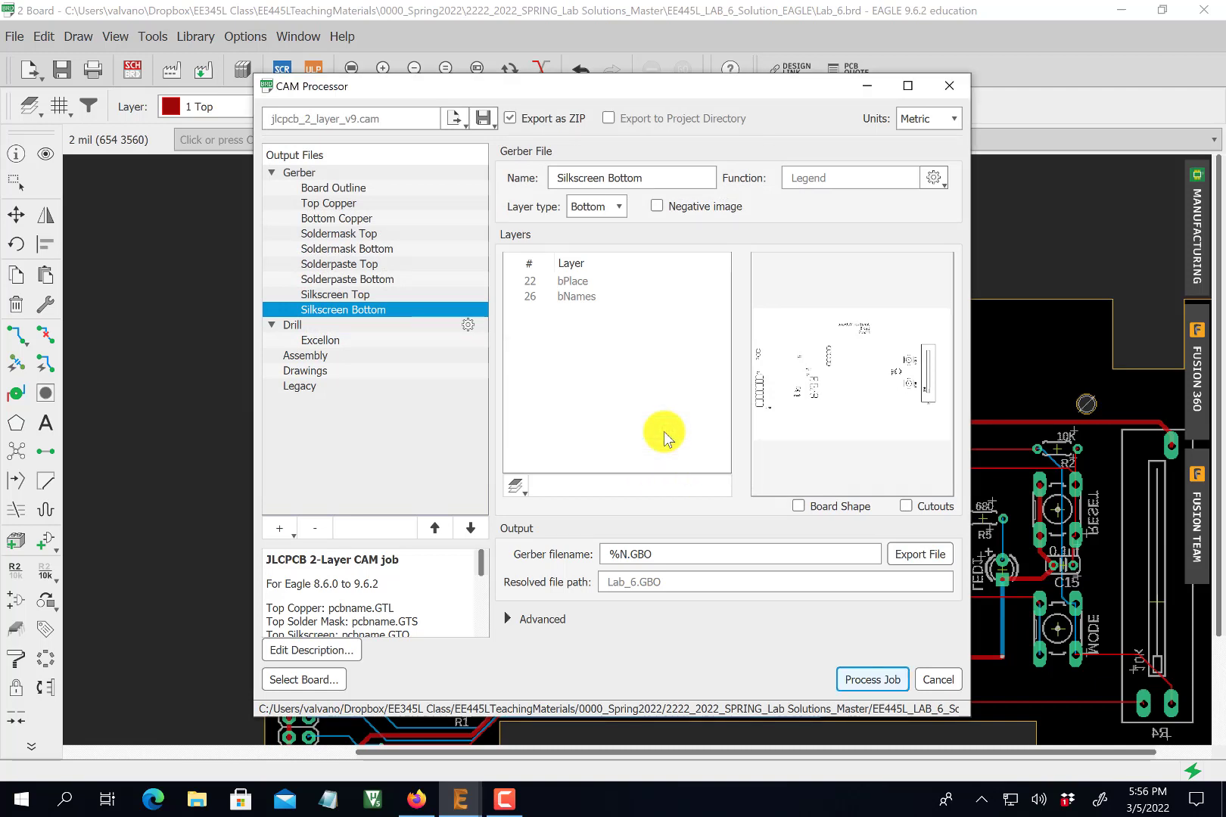
{"action": "left_click", "coordinate": [933, 679]}
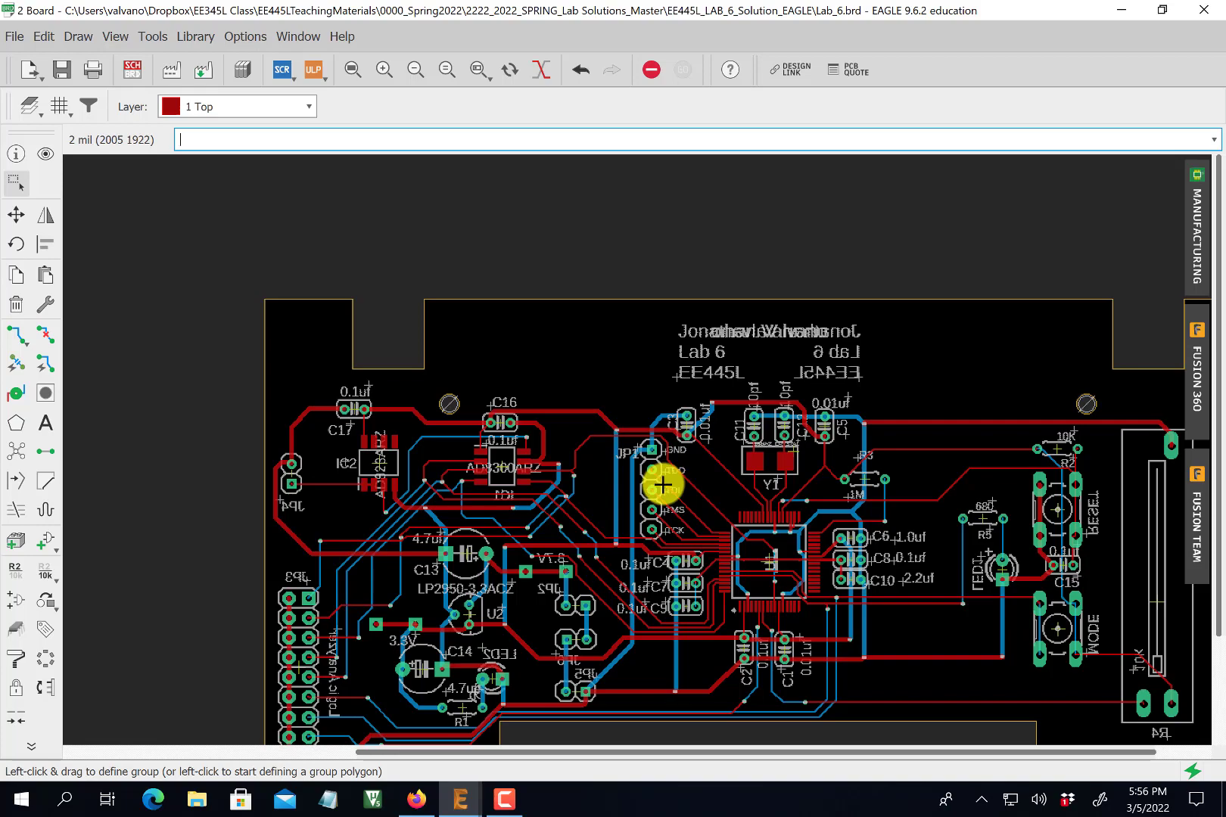
- Switch to jlcpcb.com in Firefox and start adding a Gerber file from the quote bar
{"action": "key", "text": "alt+Tab"}
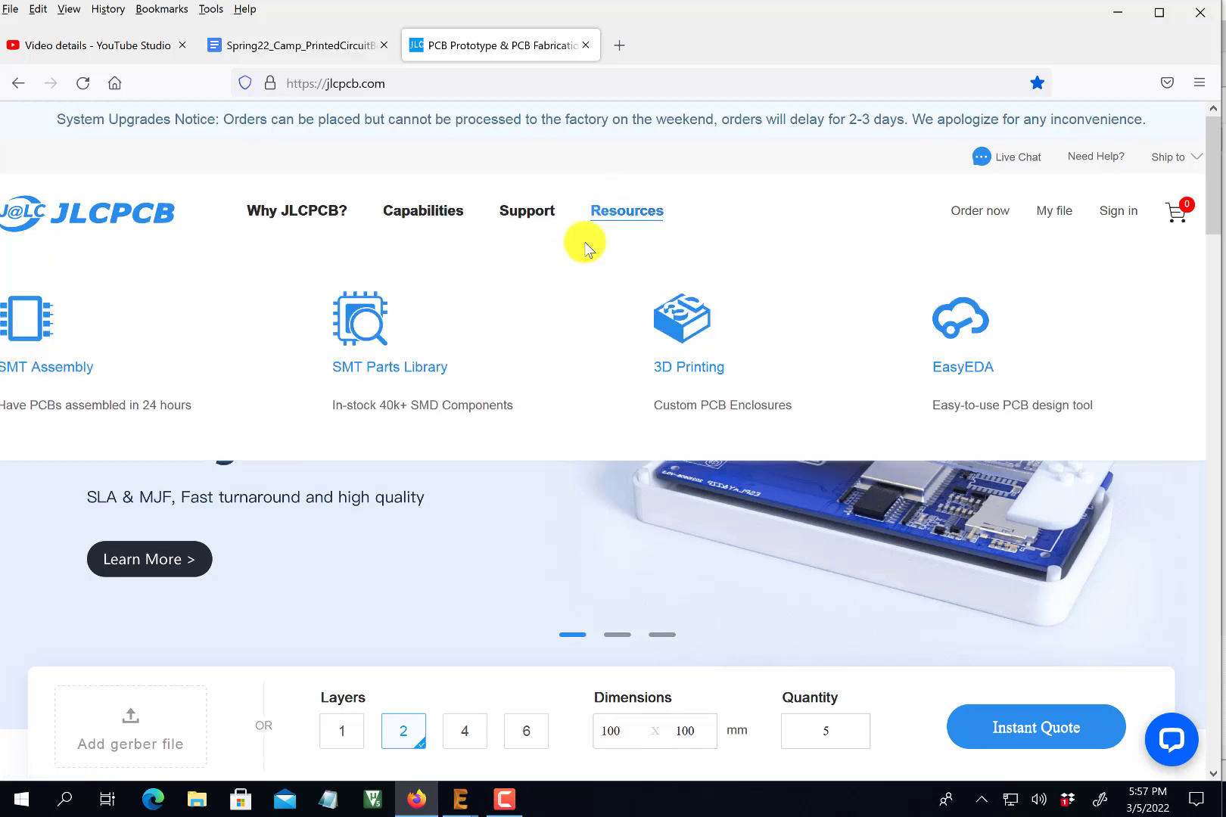
{"action": "scroll", "coordinate": [466, 531], "scroll_direction": "down", "scroll_amount": 5}
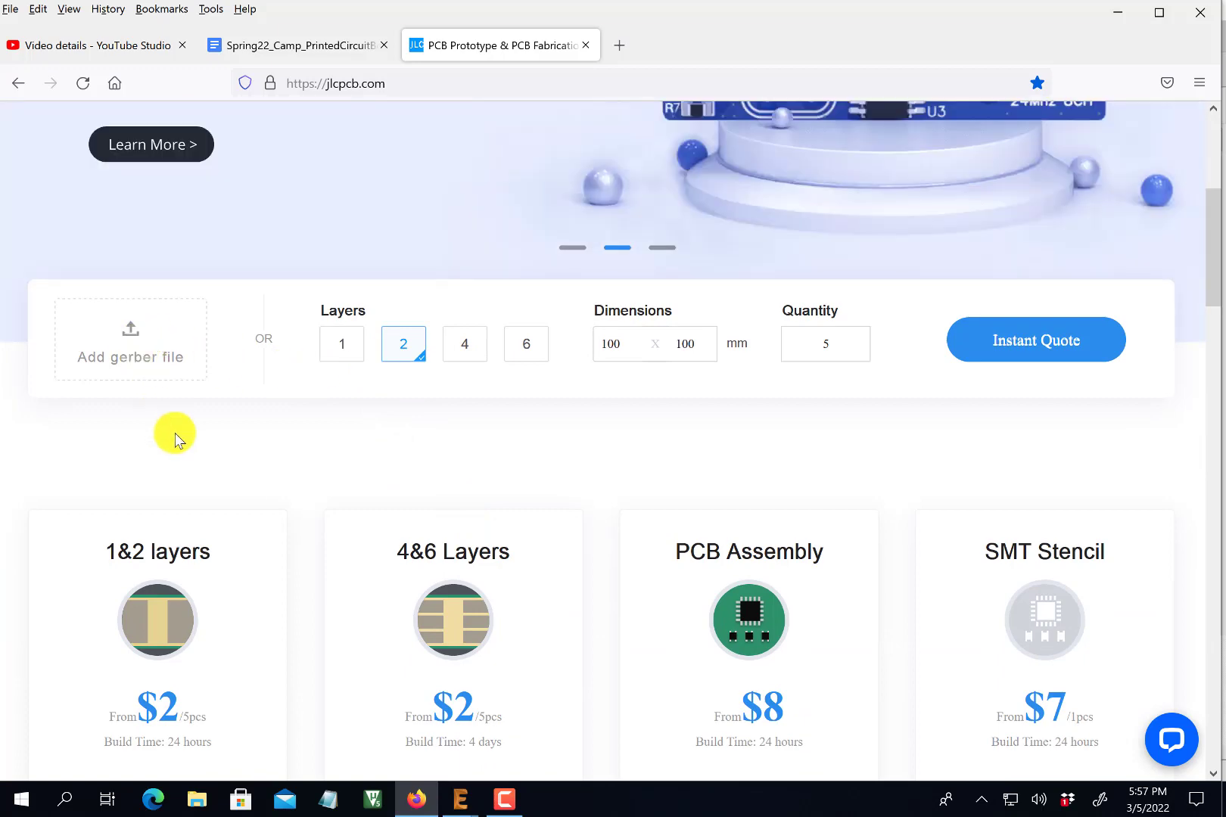
{"action": "left_click", "coordinate": [133, 350]}
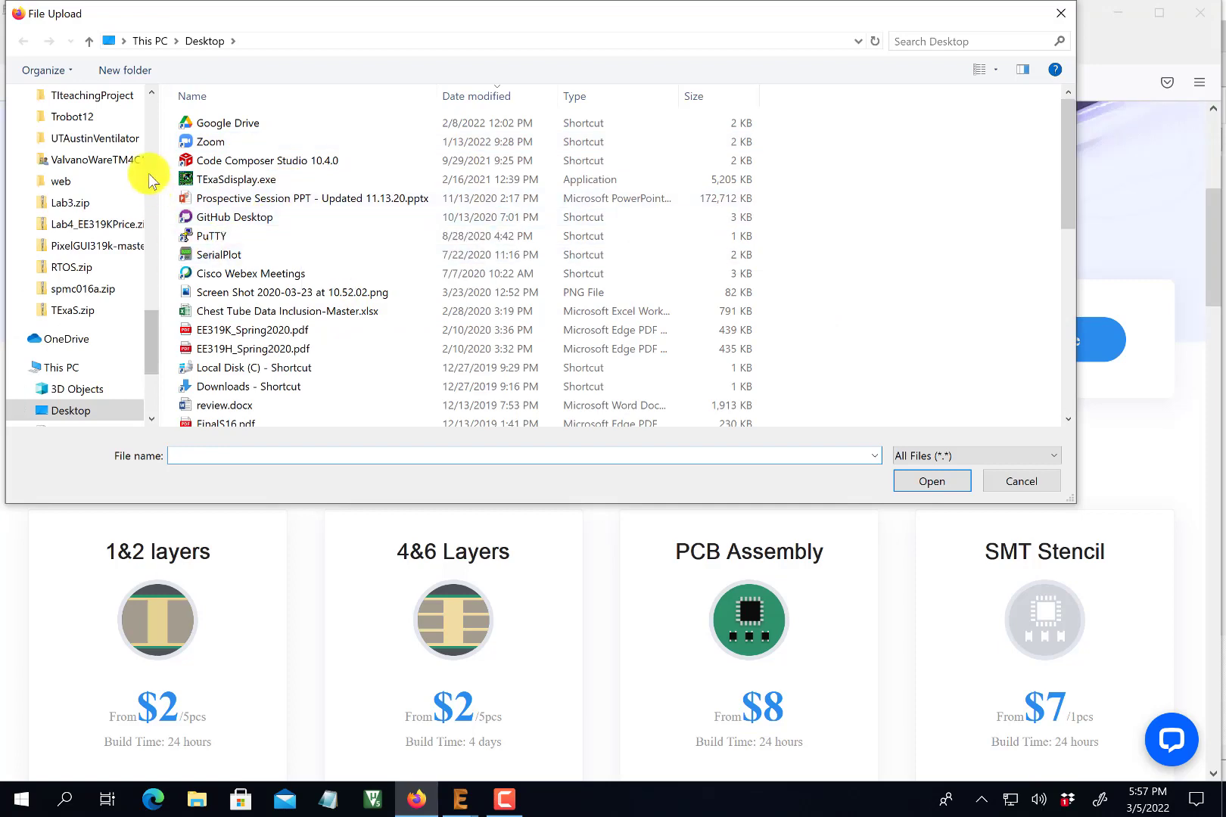
- Upload Lab_6_2022-03-05.zip from the EE445L_LAB_6_Solution_EAGLE folder to JLCPCB
{"action": "left_click", "coordinate": [153, 127]}
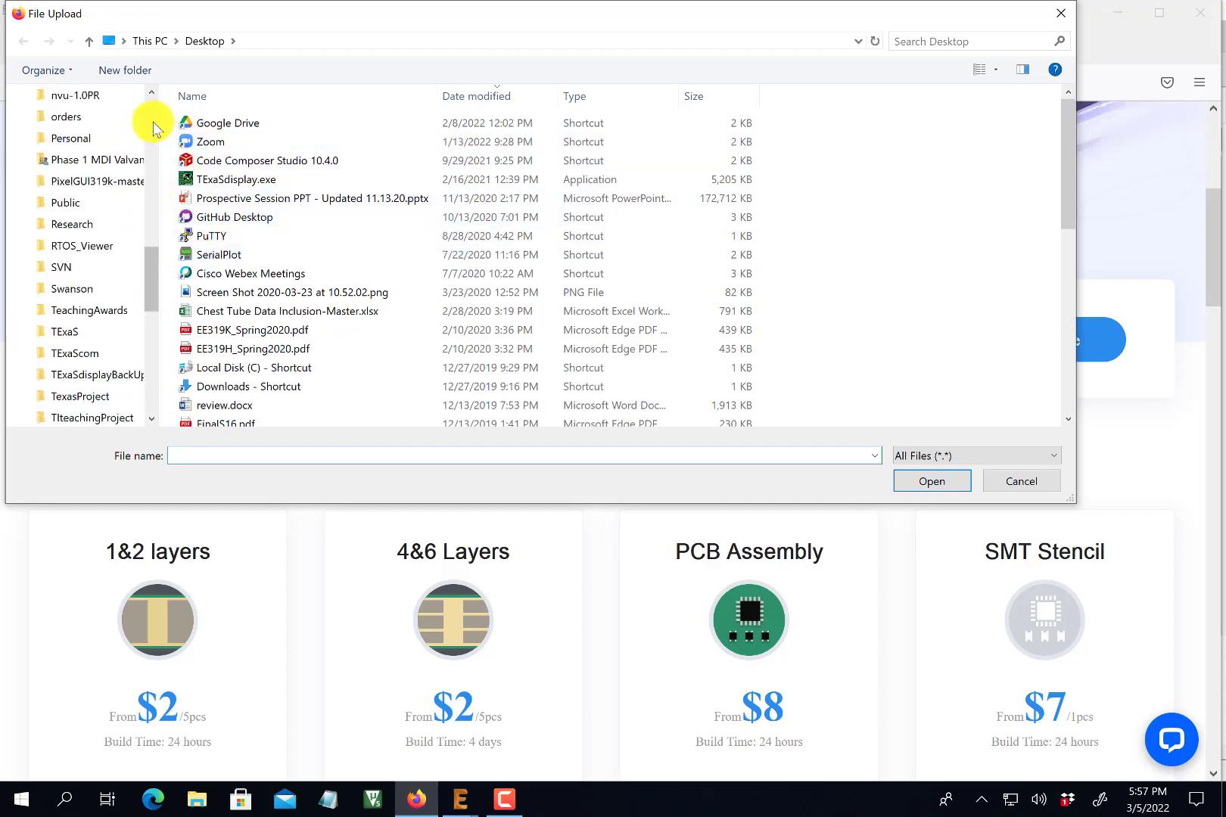
{"action": "scroll", "coordinate": [154, 127], "scroll_direction": "up", "scroll_amount": 5}
{"action": "left_click", "coordinate": [96, 144]}
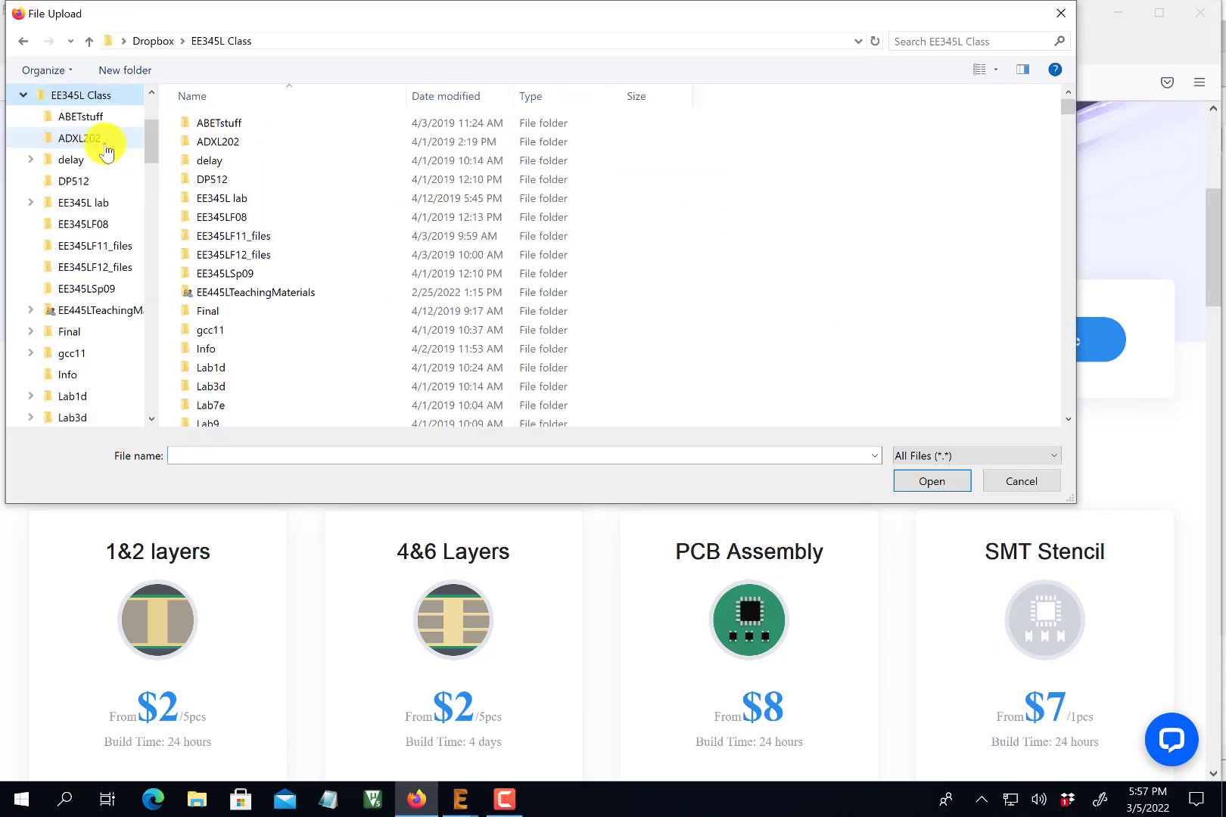
{"action": "double_click", "coordinate": [242, 292]}
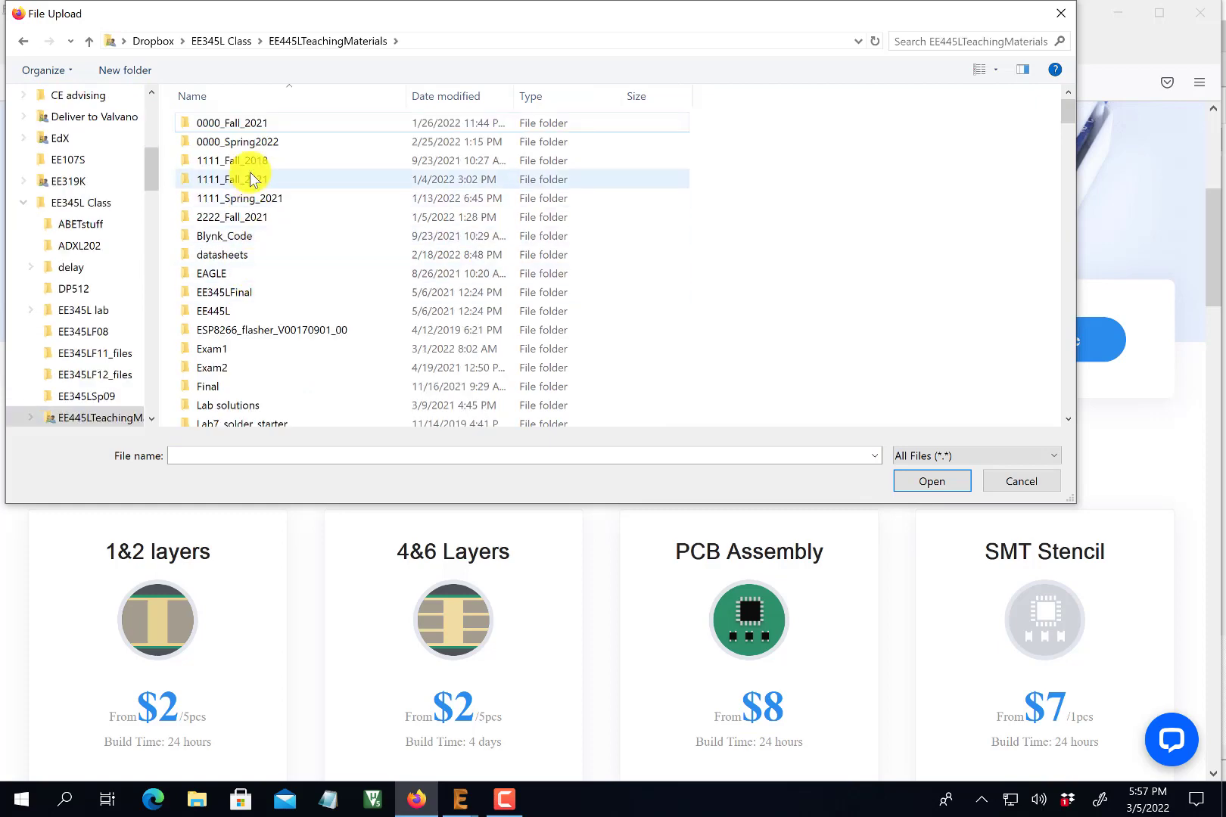
{"action": "double_click", "coordinate": [253, 143]}
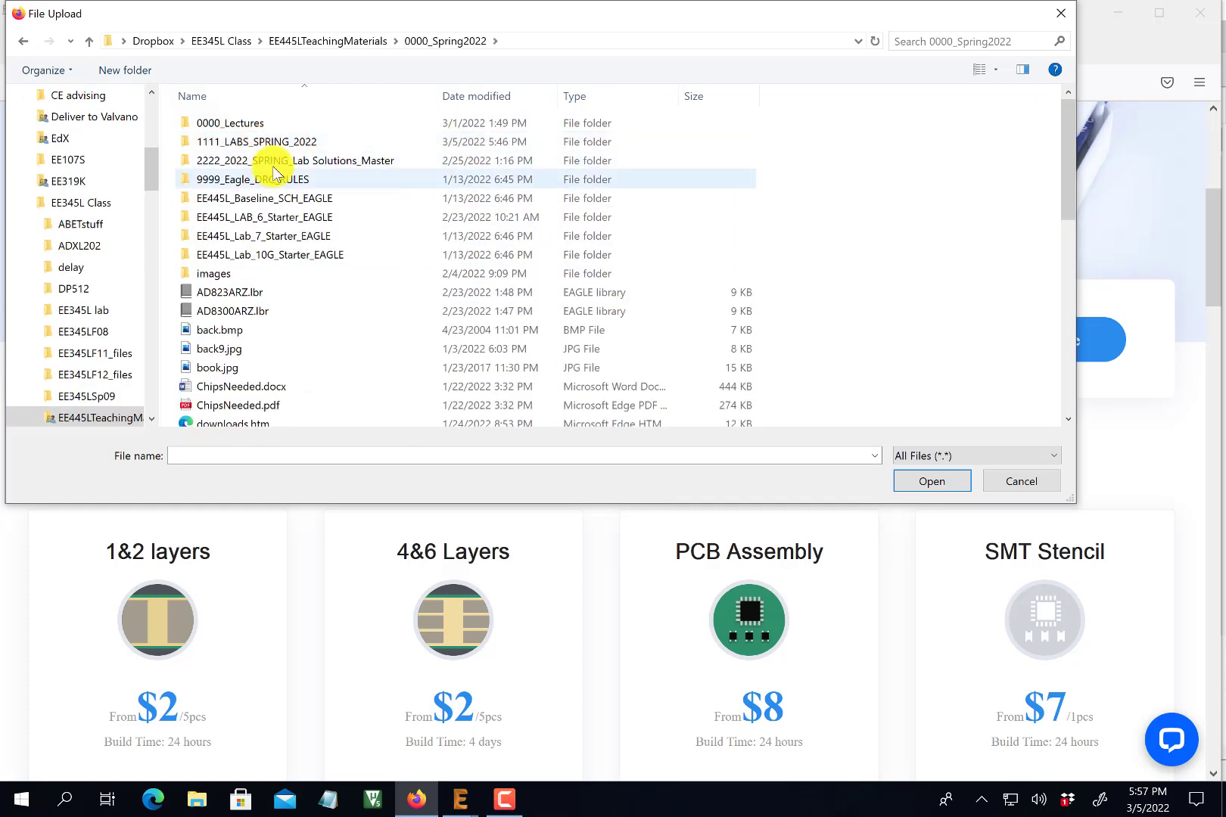
{"action": "double_click", "coordinate": [271, 159]}
{"action": "double_click", "coordinate": [266, 126]}
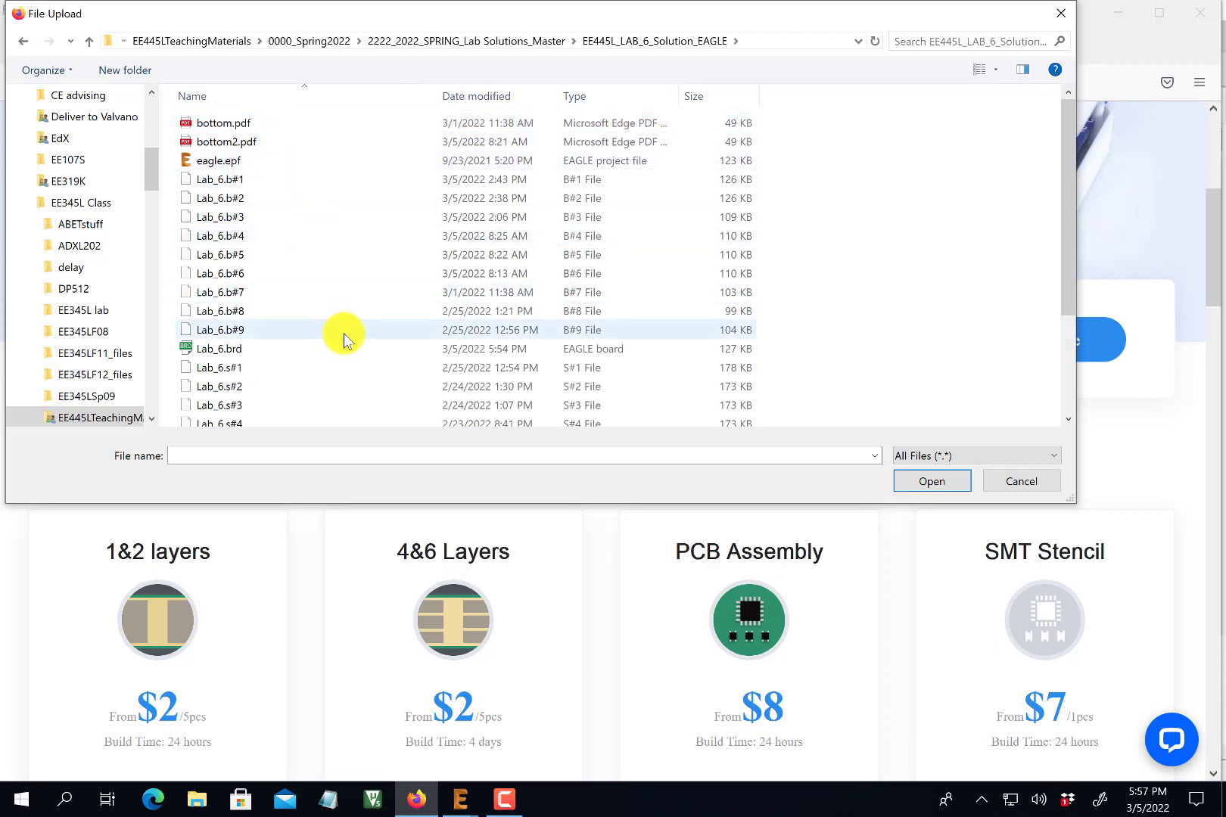
{"action": "scroll", "coordinate": [343, 333], "scroll_direction": "down", "scroll_amount": 3}
{"action": "left_click", "coordinate": [276, 383]}
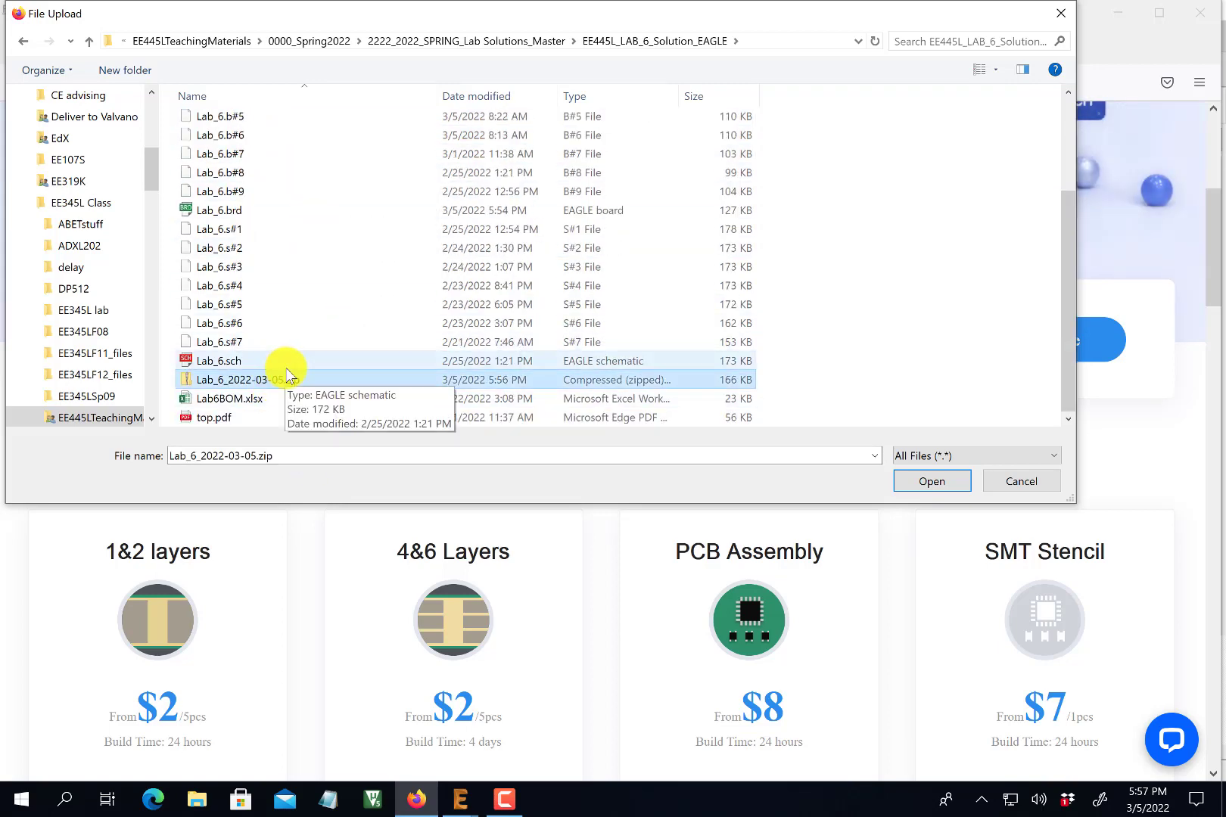
{"action": "left_click", "coordinate": [923, 482]}
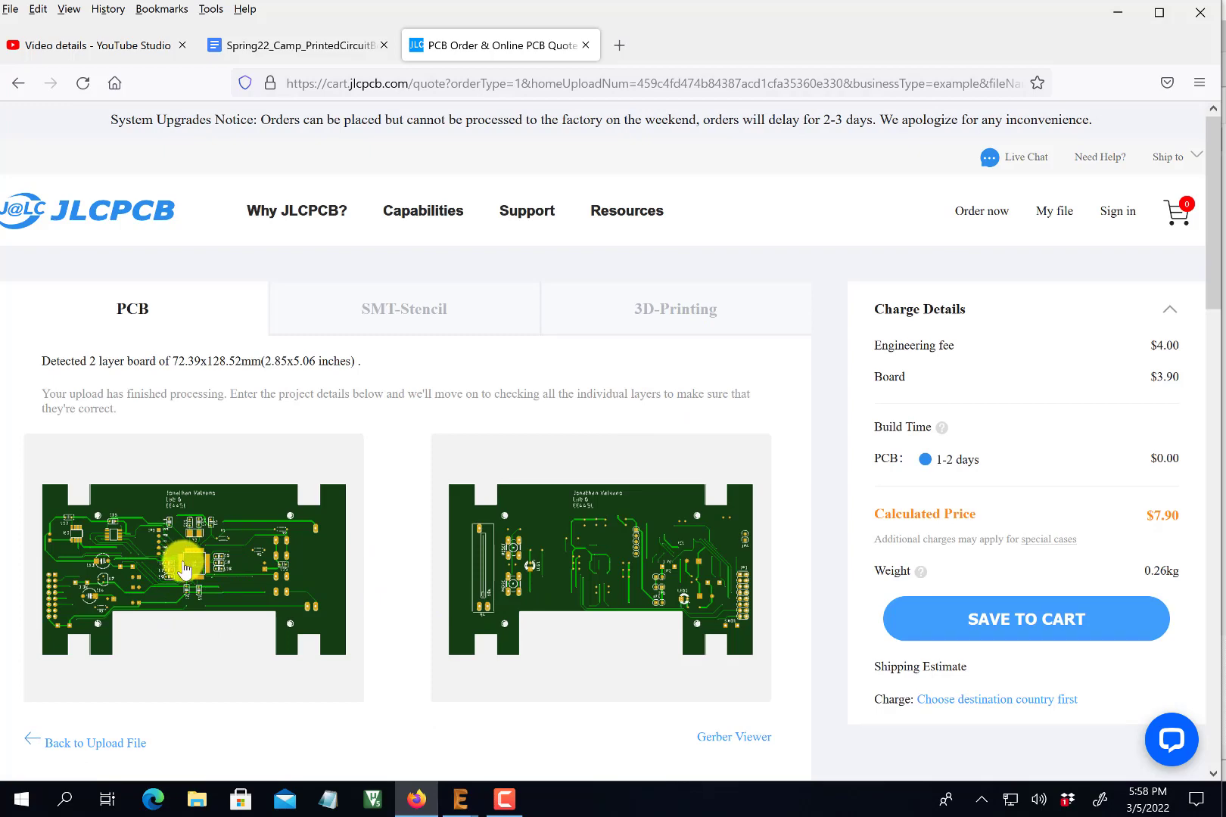
- Inspect the top and bottom previews of the 72.39x128.52mm 2-layer board on the $7.90 quote page
{"action": "scroll", "coordinate": [185, 570], "scroll_direction": "down", "scroll_amount": 3}
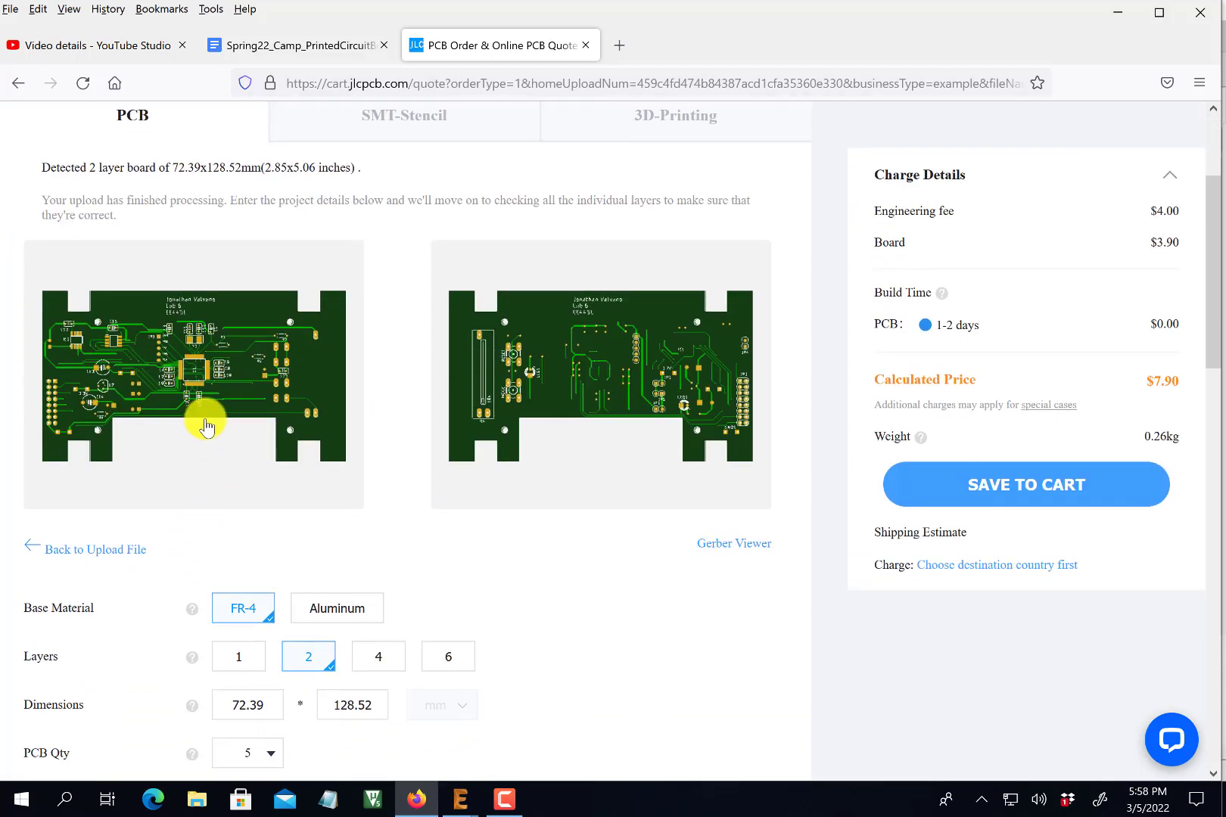
{"action": "scroll", "coordinate": [207, 426], "scroll_direction": "up", "scroll_amount": 5, "text": "ctrl"}
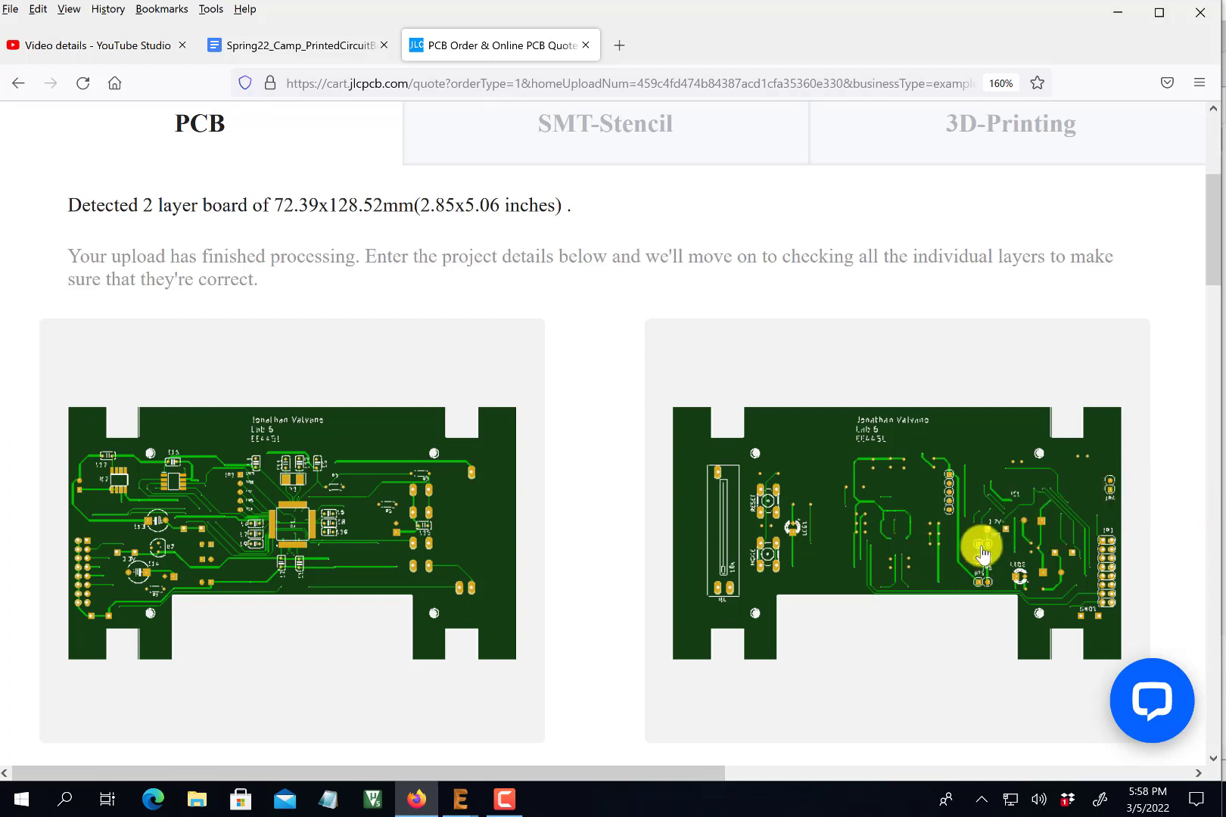
{"action": "scroll", "coordinate": [937, 382], "scroll_direction": "up", "scroll_amount": 3}
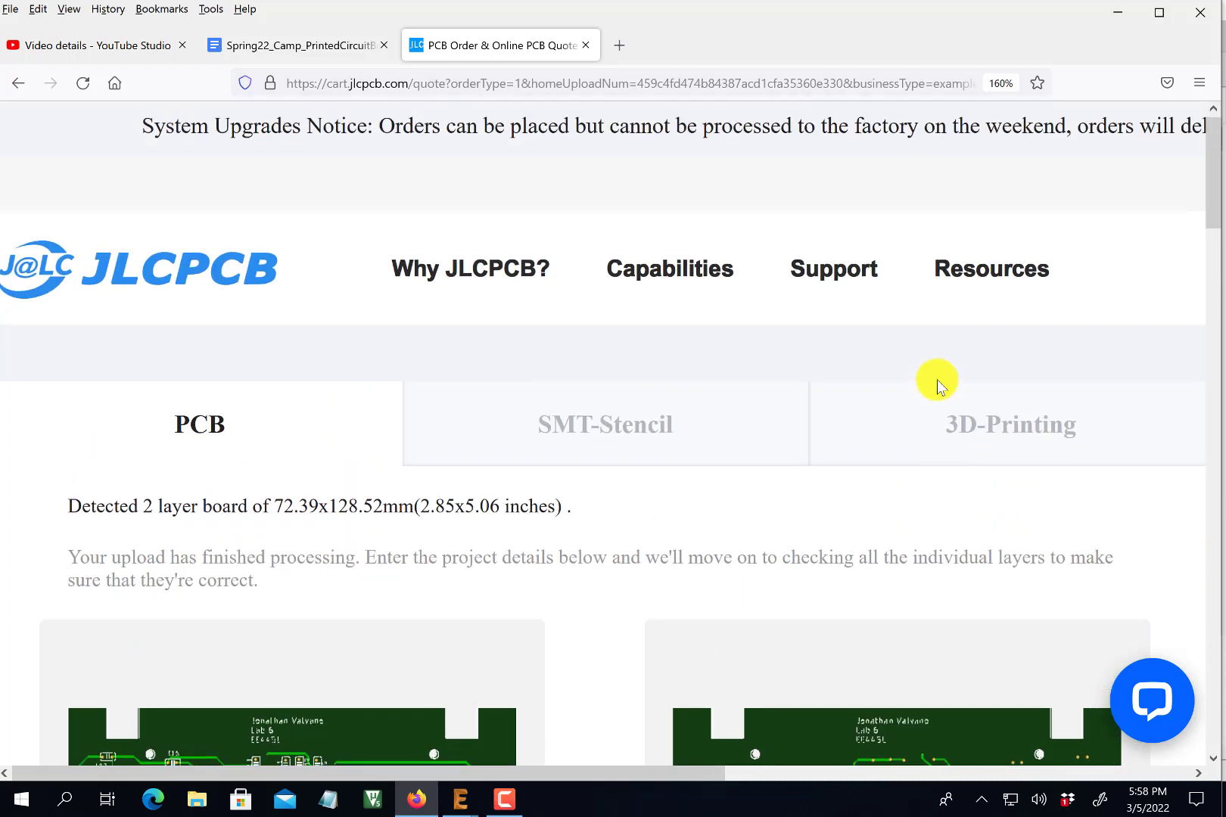
{"action": "scroll", "coordinate": [937, 384], "scroll_direction": "down", "scroll_amount": 5}
{"action": "scroll", "coordinate": [935, 382], "scroll_direction": "down", "scroll_amount": 4}
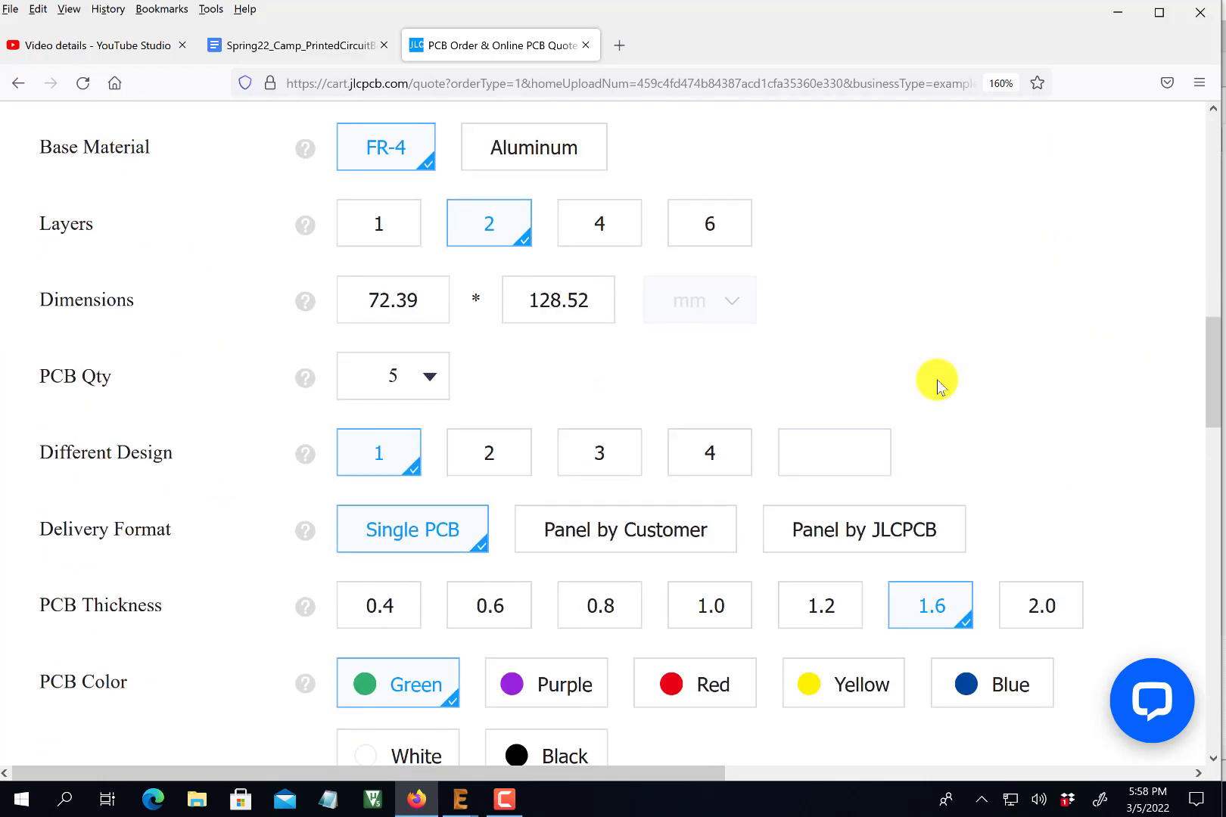
{"action": "scroll", "coordinate": [934, 380], "scroll_direction": "up", "scroll_amount": 3}
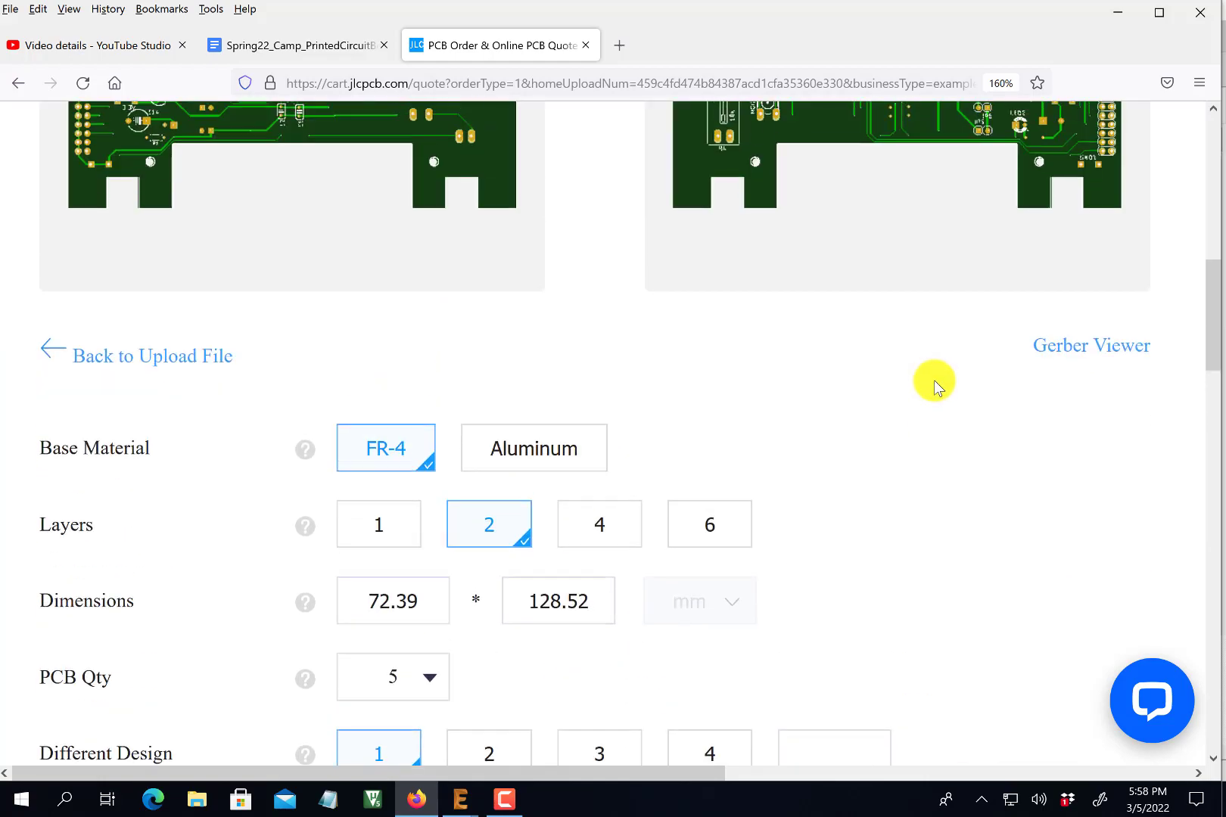
{"action": "scroll", "coordinate": [934, 379], "scroll_direction": "down", "scroll_amount": 6}
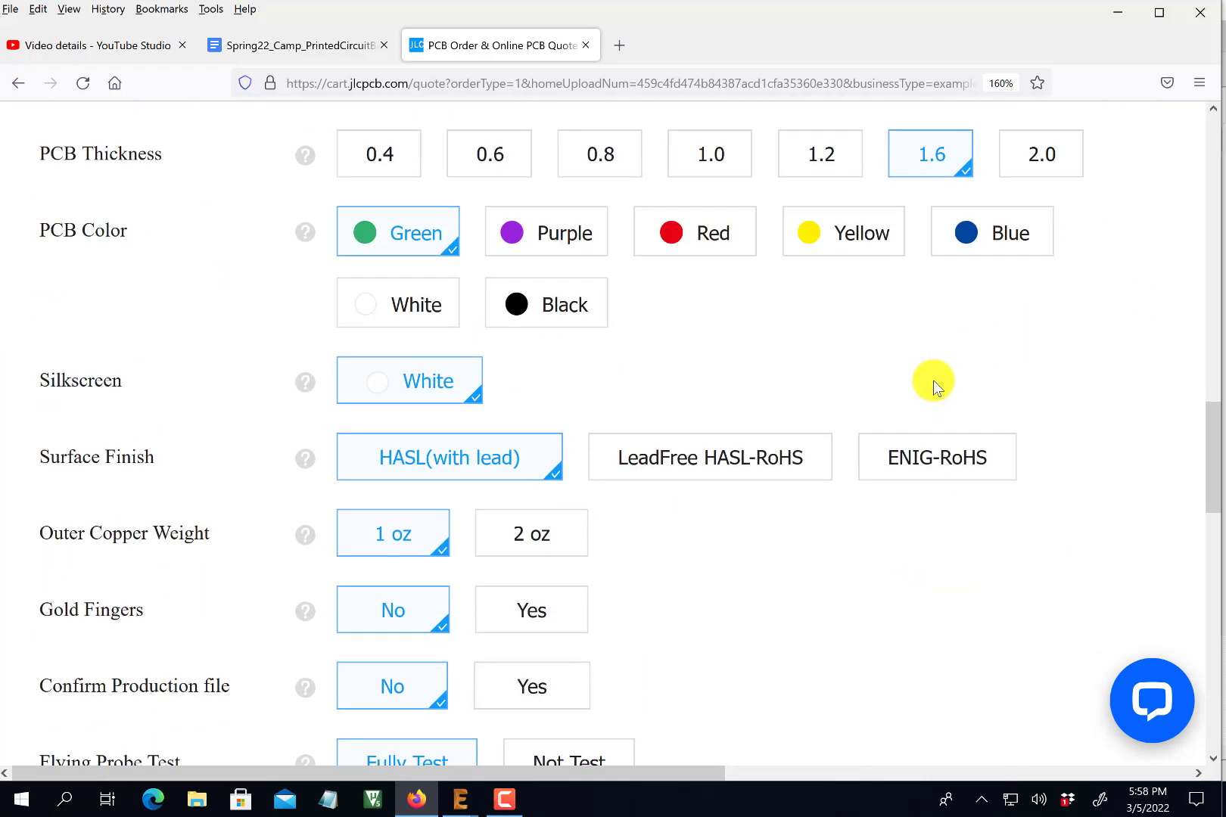
{"action": "scroll", "coordinate": [933, 379], "scroll_direction": "up", "scroll_amount": 3}
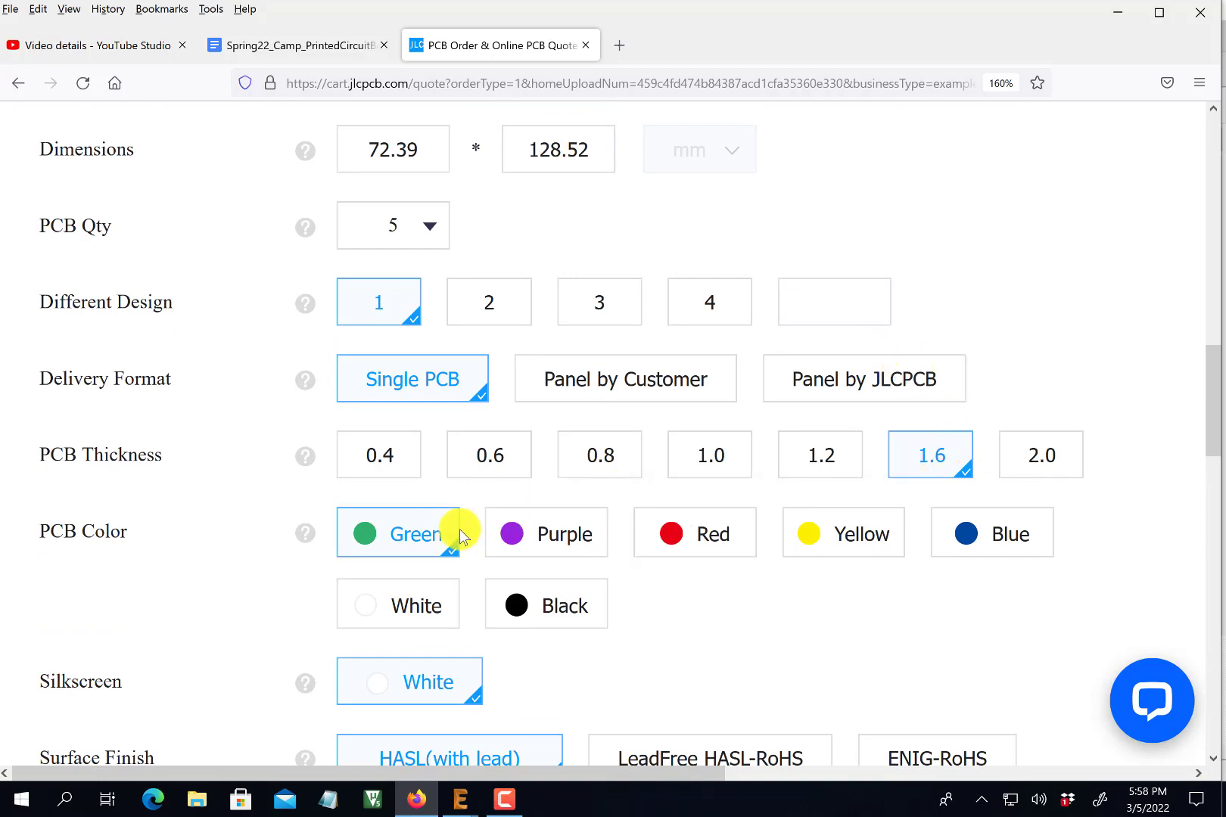
{"action": "scroll", "coordinate": [671, 601], "scroll_direction": "down", "scroll_amount": 5}
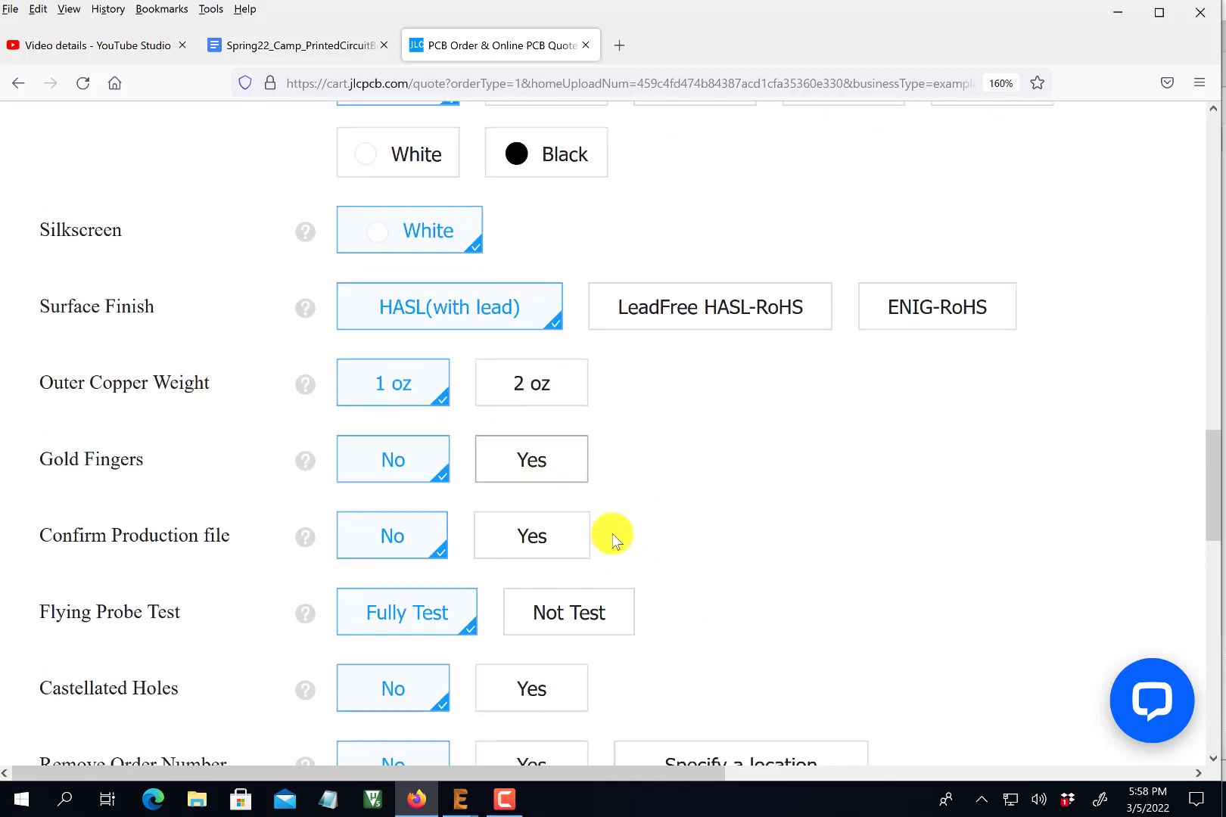
{"action": "scroll", "coordinate": [641, 551], "scroll_direction": "down", "scroll_amount": 8}
{"action": "scroll", "coordinate": [643, 551], "scroll_direction": "up", "scroll_amount": 3}
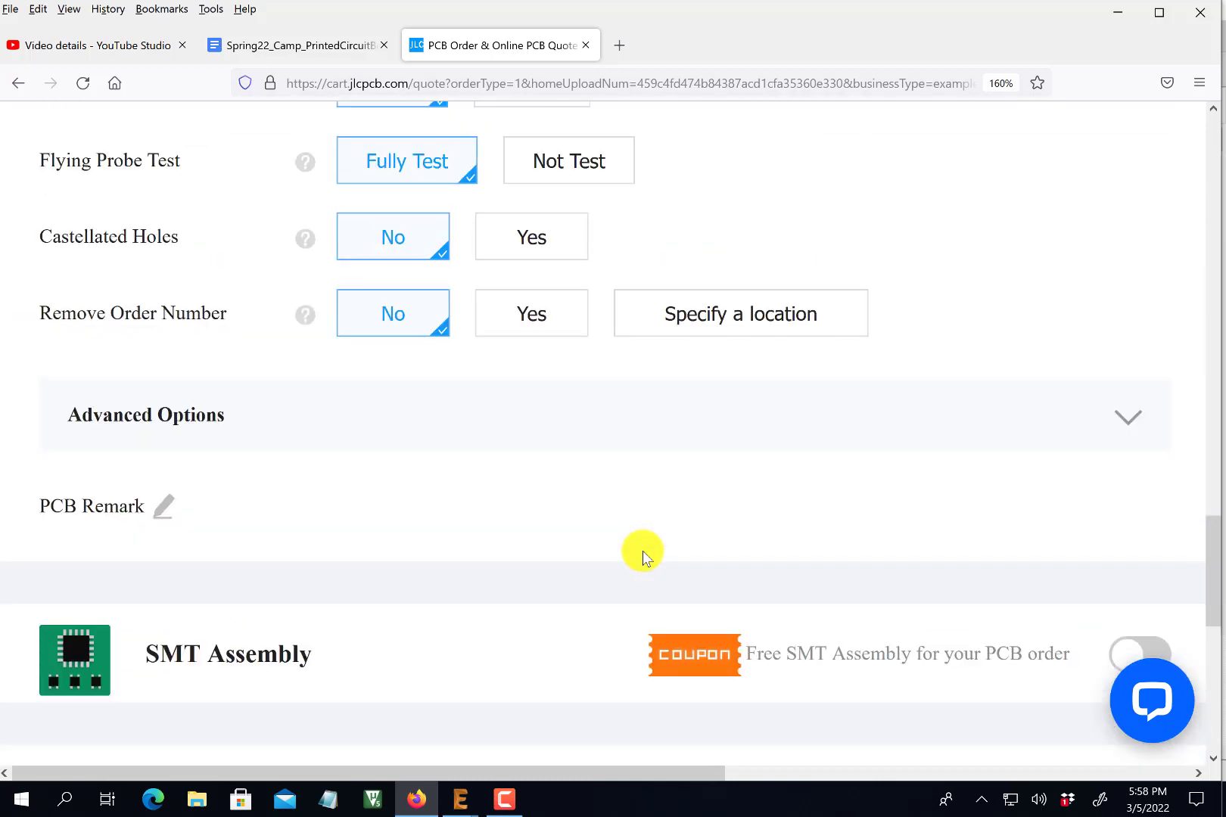
{"action": "scroll", "coordinate": [642, 548], "scroll_direction": "up", "scroll_amount": 2}
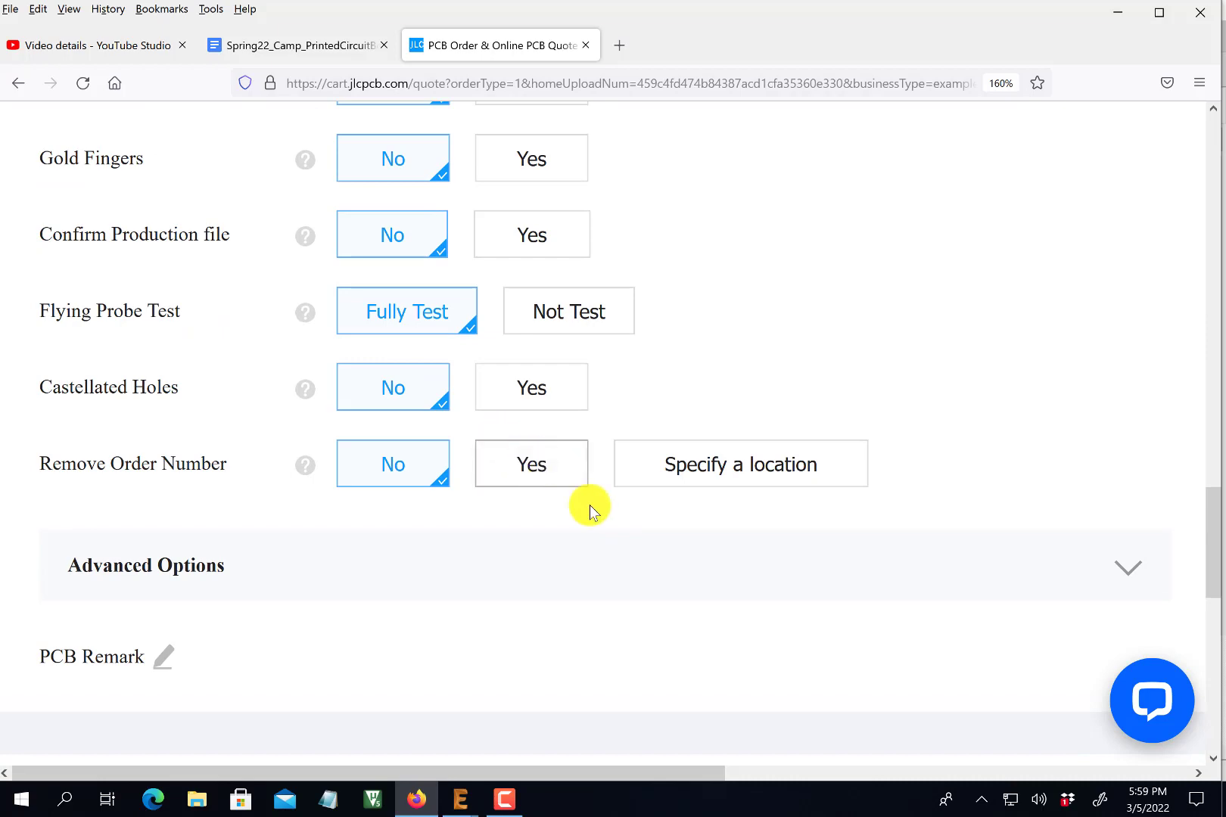
{"action": "scroll", "coordinate": [628, 534], "scroll_direction": "down", "scroll_amount": 1}
{"action": "scroll", "coordinate": [655, 550], "scroll_direction": "down", "scroll_amount": 4}
{"action": "scroll", "coordinate": [630, 483], "scroll_direction": "up", "scroll_amount": 15}
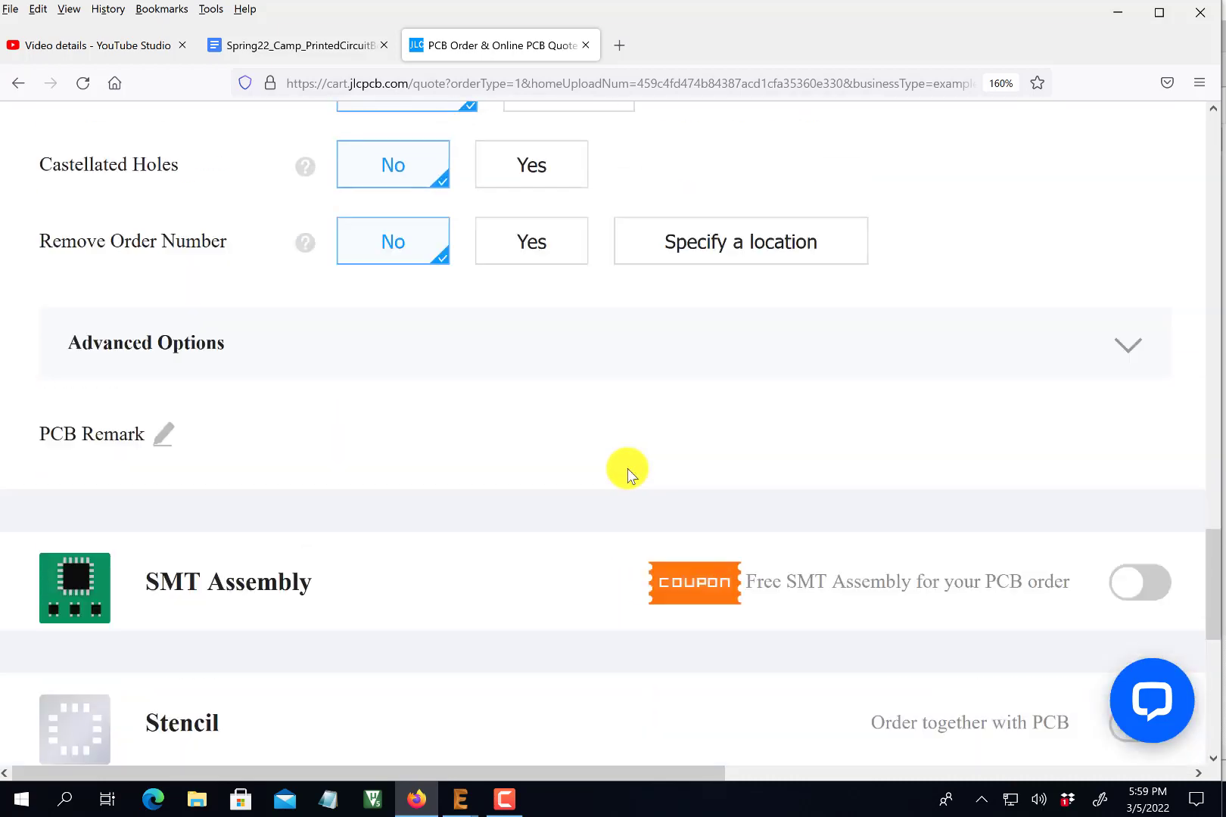
{"action": "scroll", "coordinate": [616, 470], "scroll_direction": "up", "scroll_amount": 9}
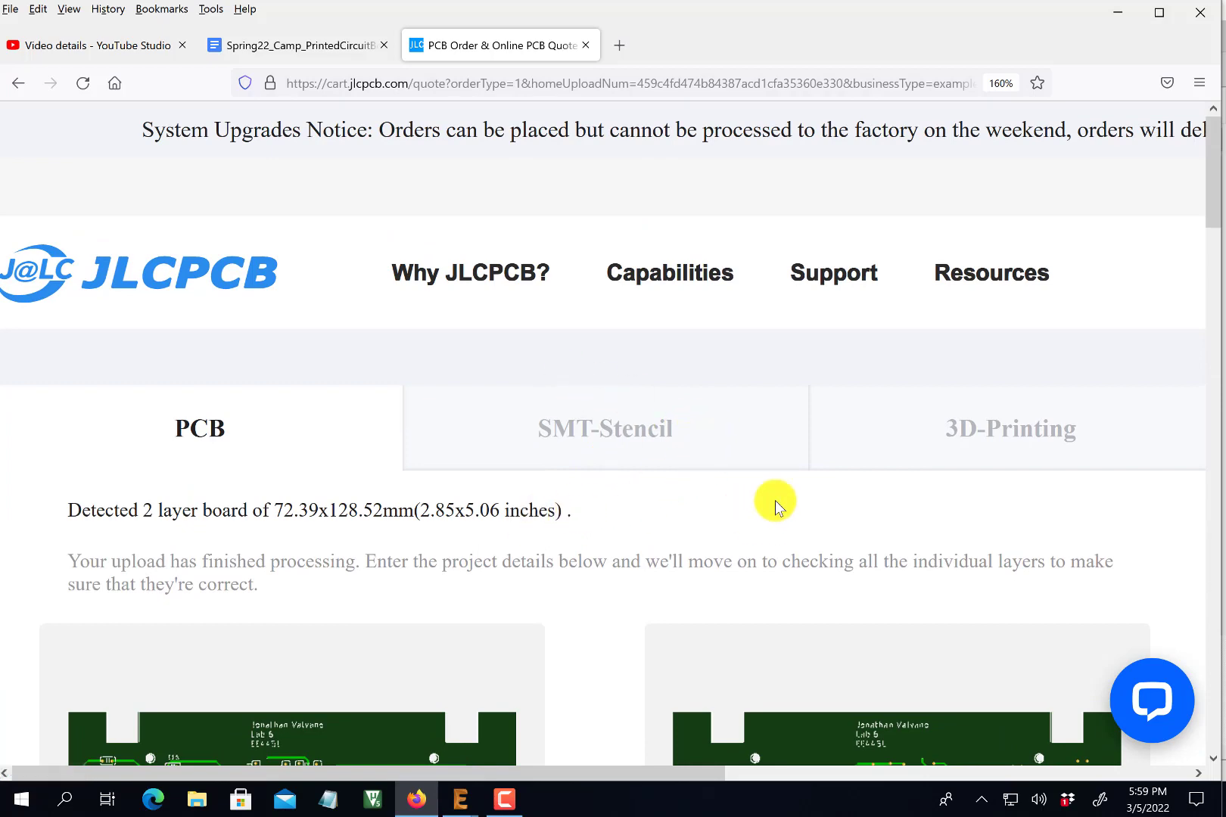
{"action": "scroll", "coordinate": [689, 520], "scroll_direction": "down", "scroll_amount": 5, "text": "ctrl"}
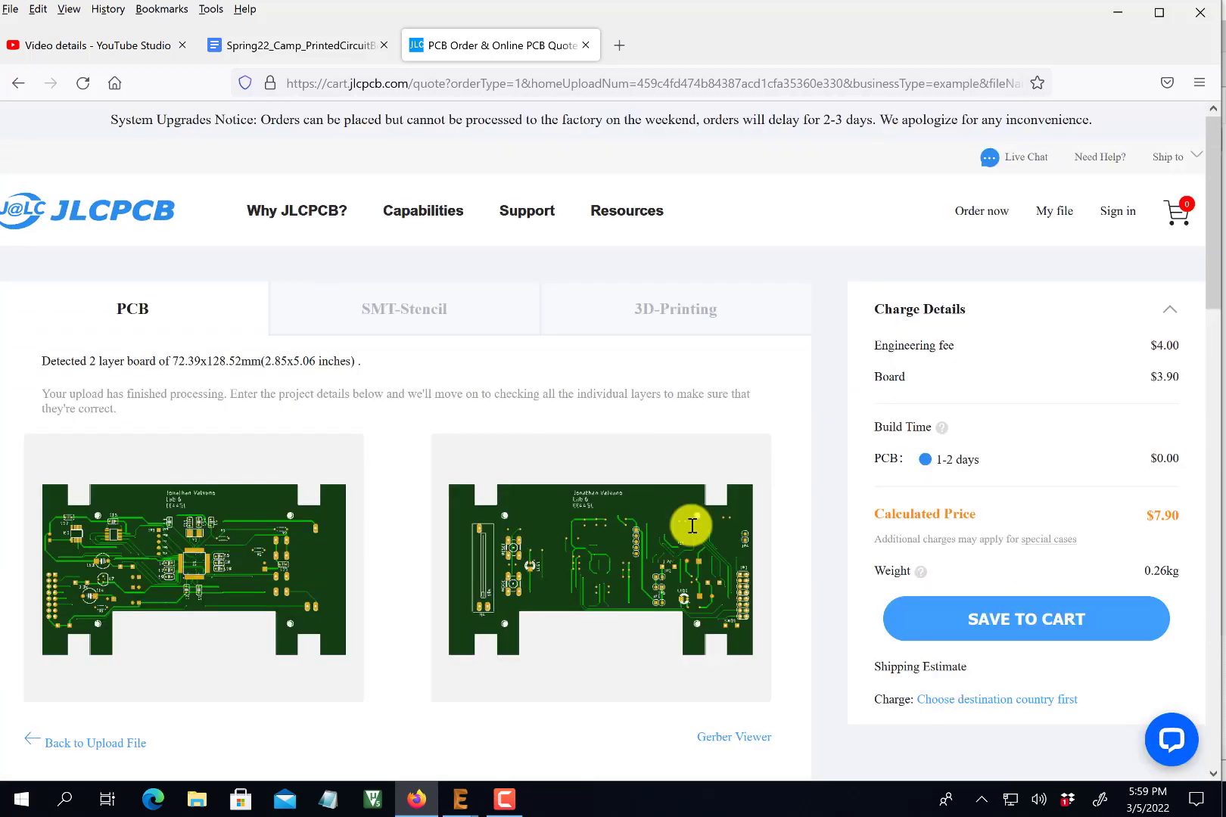
{"action": "scroll", "coordinate": [692, 526], "scroll_direction": "down", "scroll_amount": 1, "text": "ctrl"}
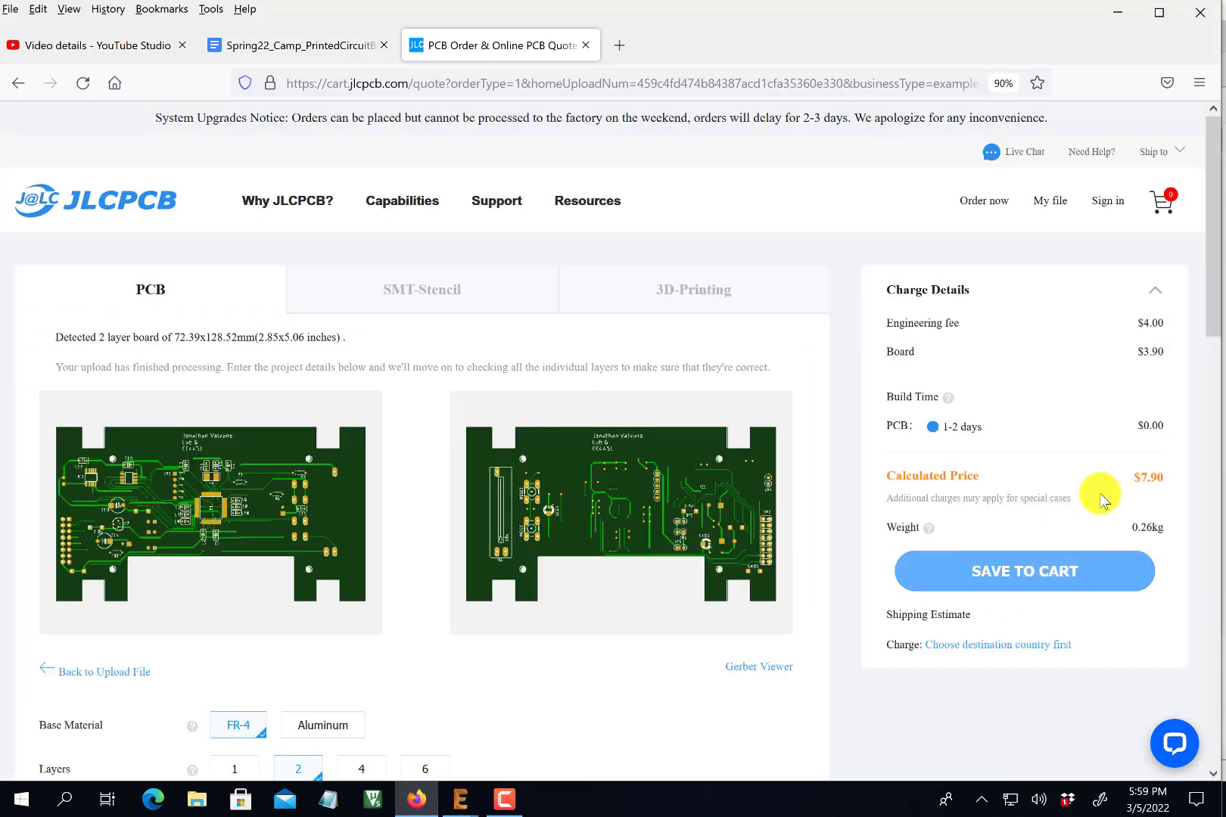